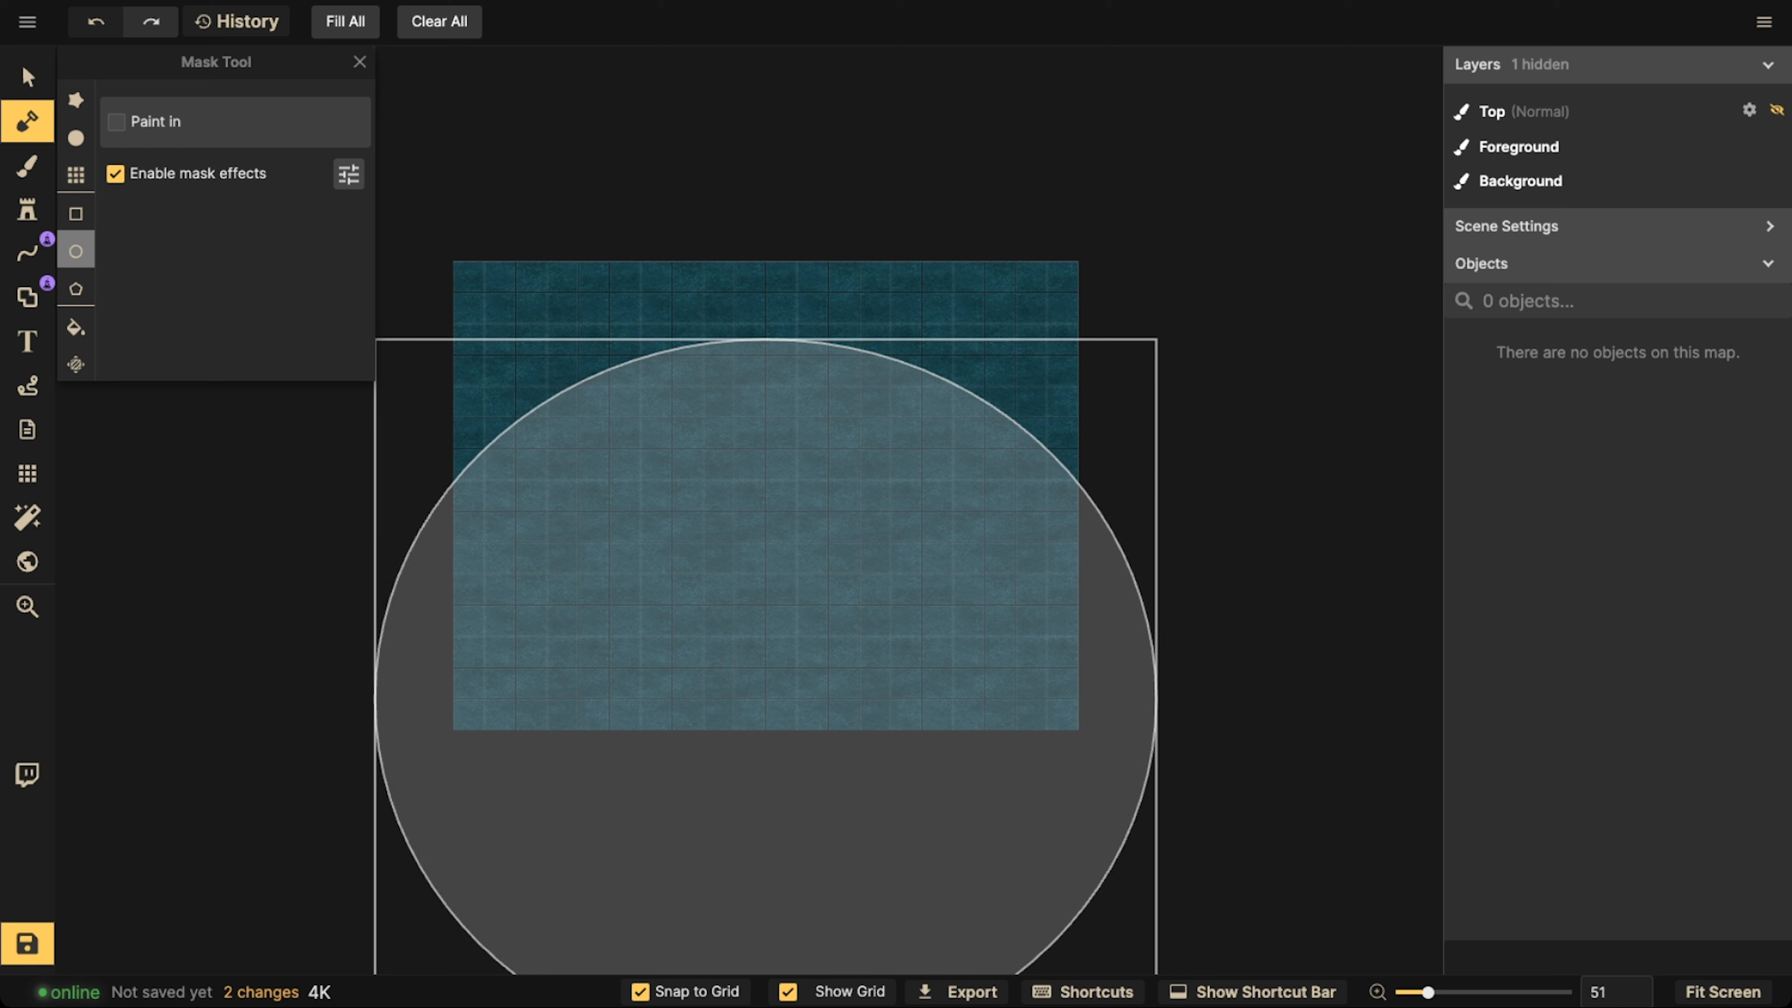
# Flatten the ellipse mask shape into a wide oval and move it over the lower part of the map.
pyautogui.moveTo(750, 655); pyautogui.dragTo(744, 630)
pyautogui.moveTo(768, 326); pyautogui.dragTo(768, 370)
pyautogui.moveTo(634, 567); pyautogui.dragTo(638, 508)
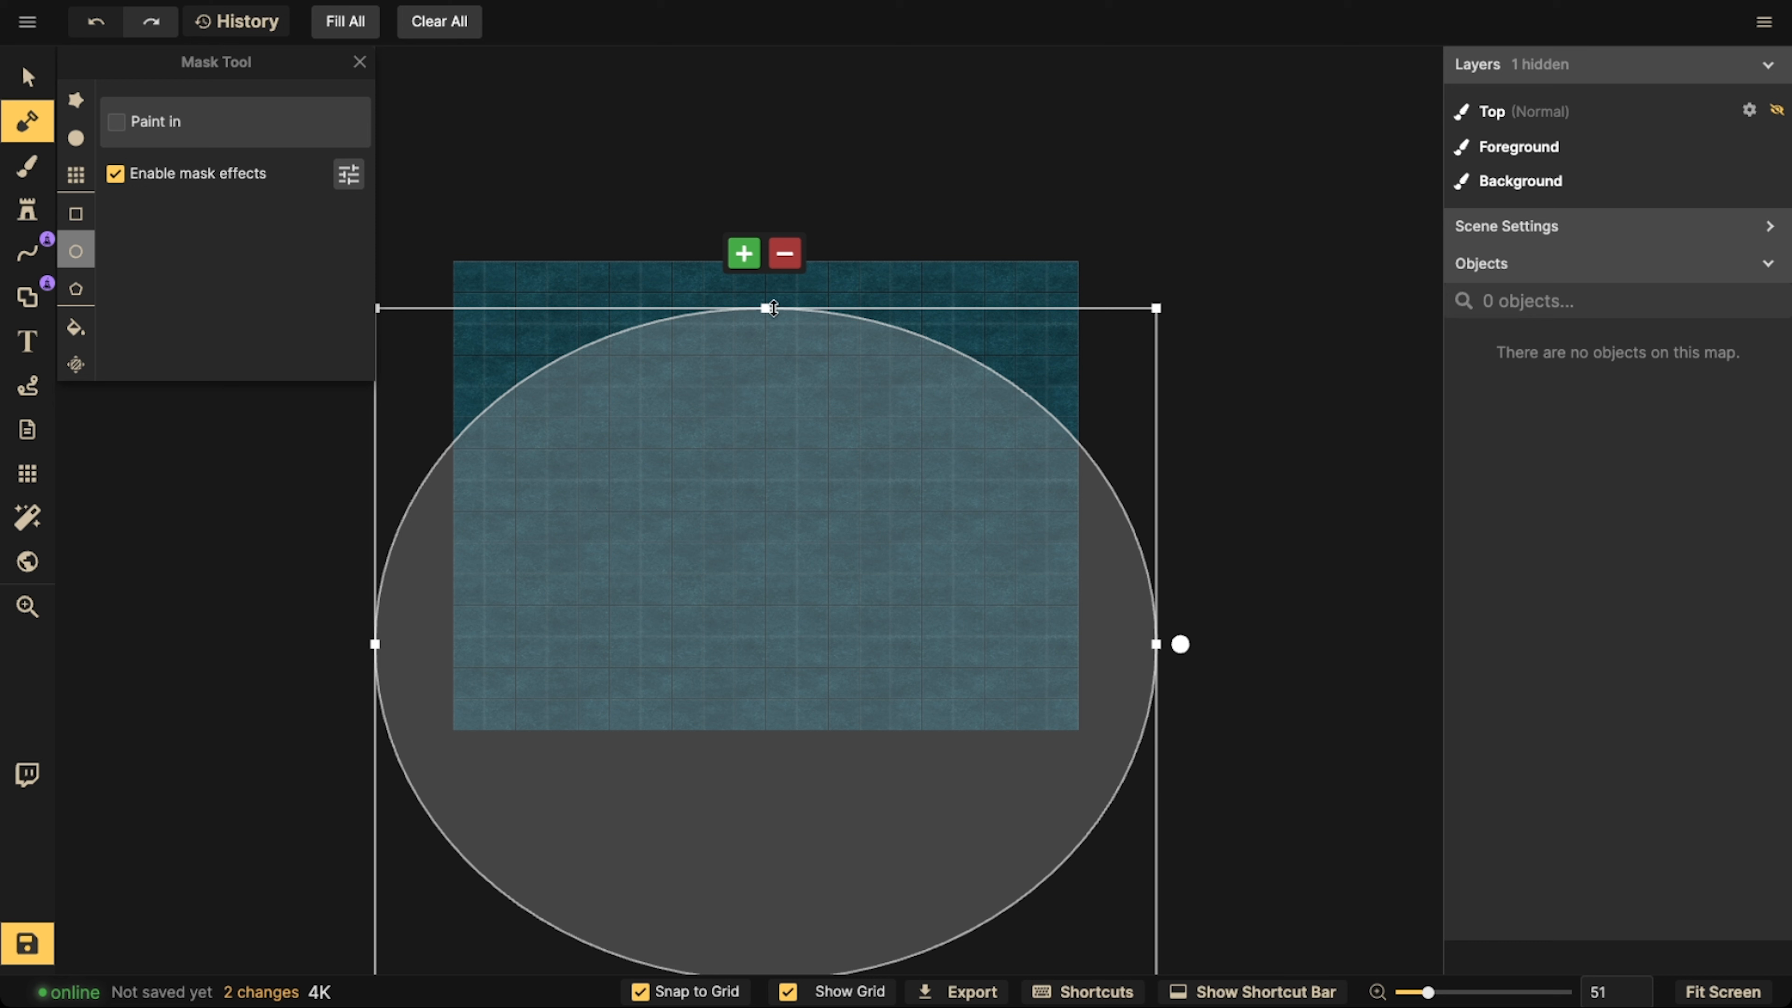
pyautogui.moveTo(766, 308); pyautogui.dragTo(765, 450)
pyautogui.moveTo(700, 576); pyautogui.dragTo(712, 506)
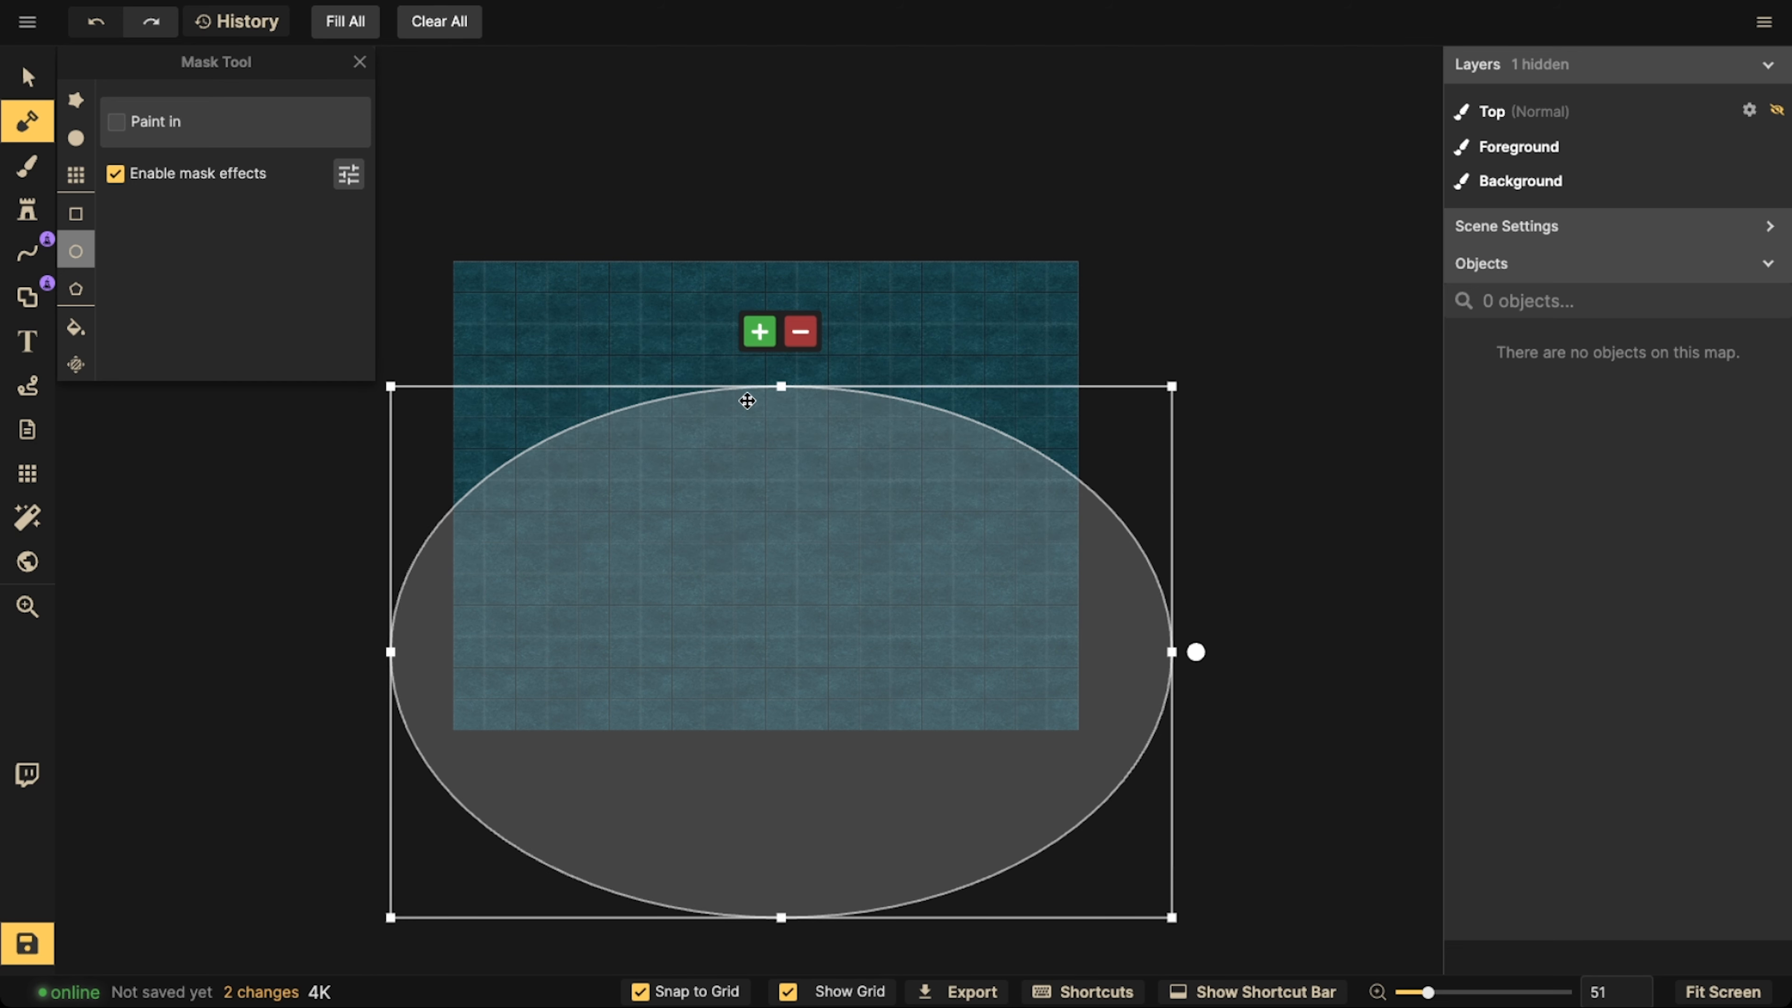
pyautogui.moveTo(780, 386); pyautogui.dragTo(781, 421)
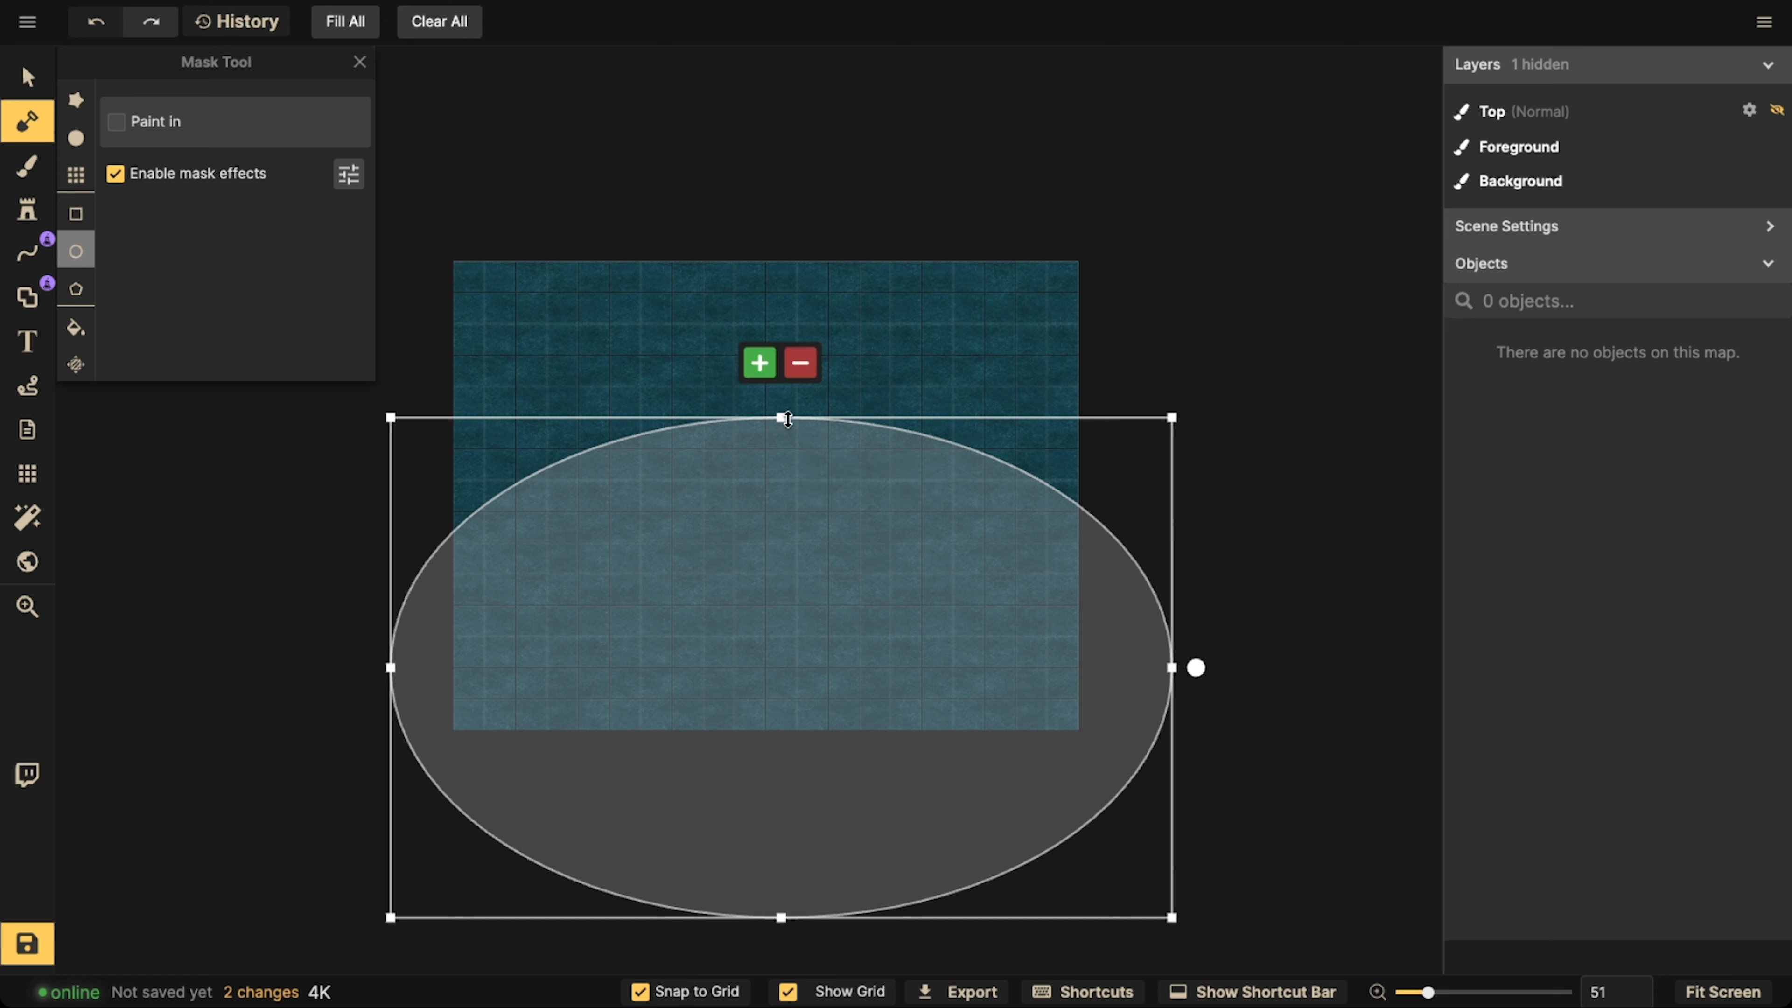
pyautogui.moveTo(781, 417); pyautogui.dragTo(783, 463)
pyautogui.moveTo(783, 528); pyautogui.dragTo(782, 475)
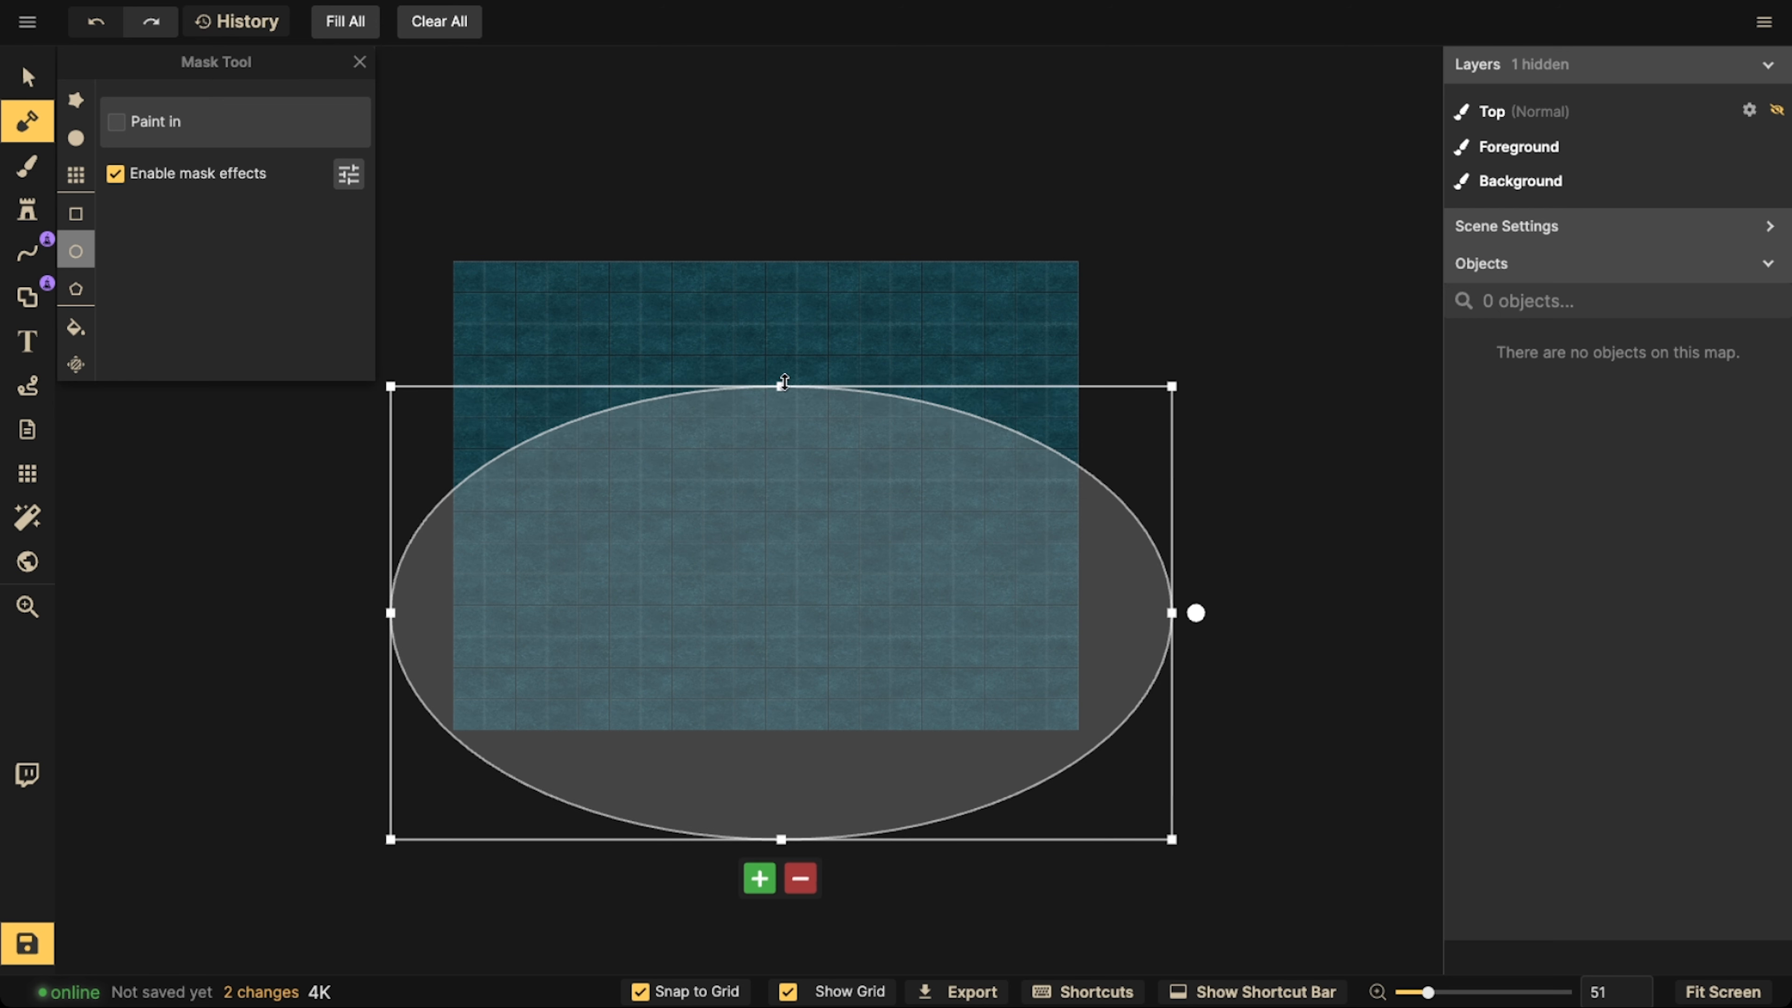
# Widen the ellipse beyond both map sides, raise its upper edge slightly, and add it to the mask as land.
pyautogui.moveTo(783, 383); pyautogui.dragTo(783, 371)
pyautogui.moveTo(390, 611); pyautogui.dragTo(344, 606)
pyautogui.moveTo(817, 609); pyautogui.dragTo(834, 595)
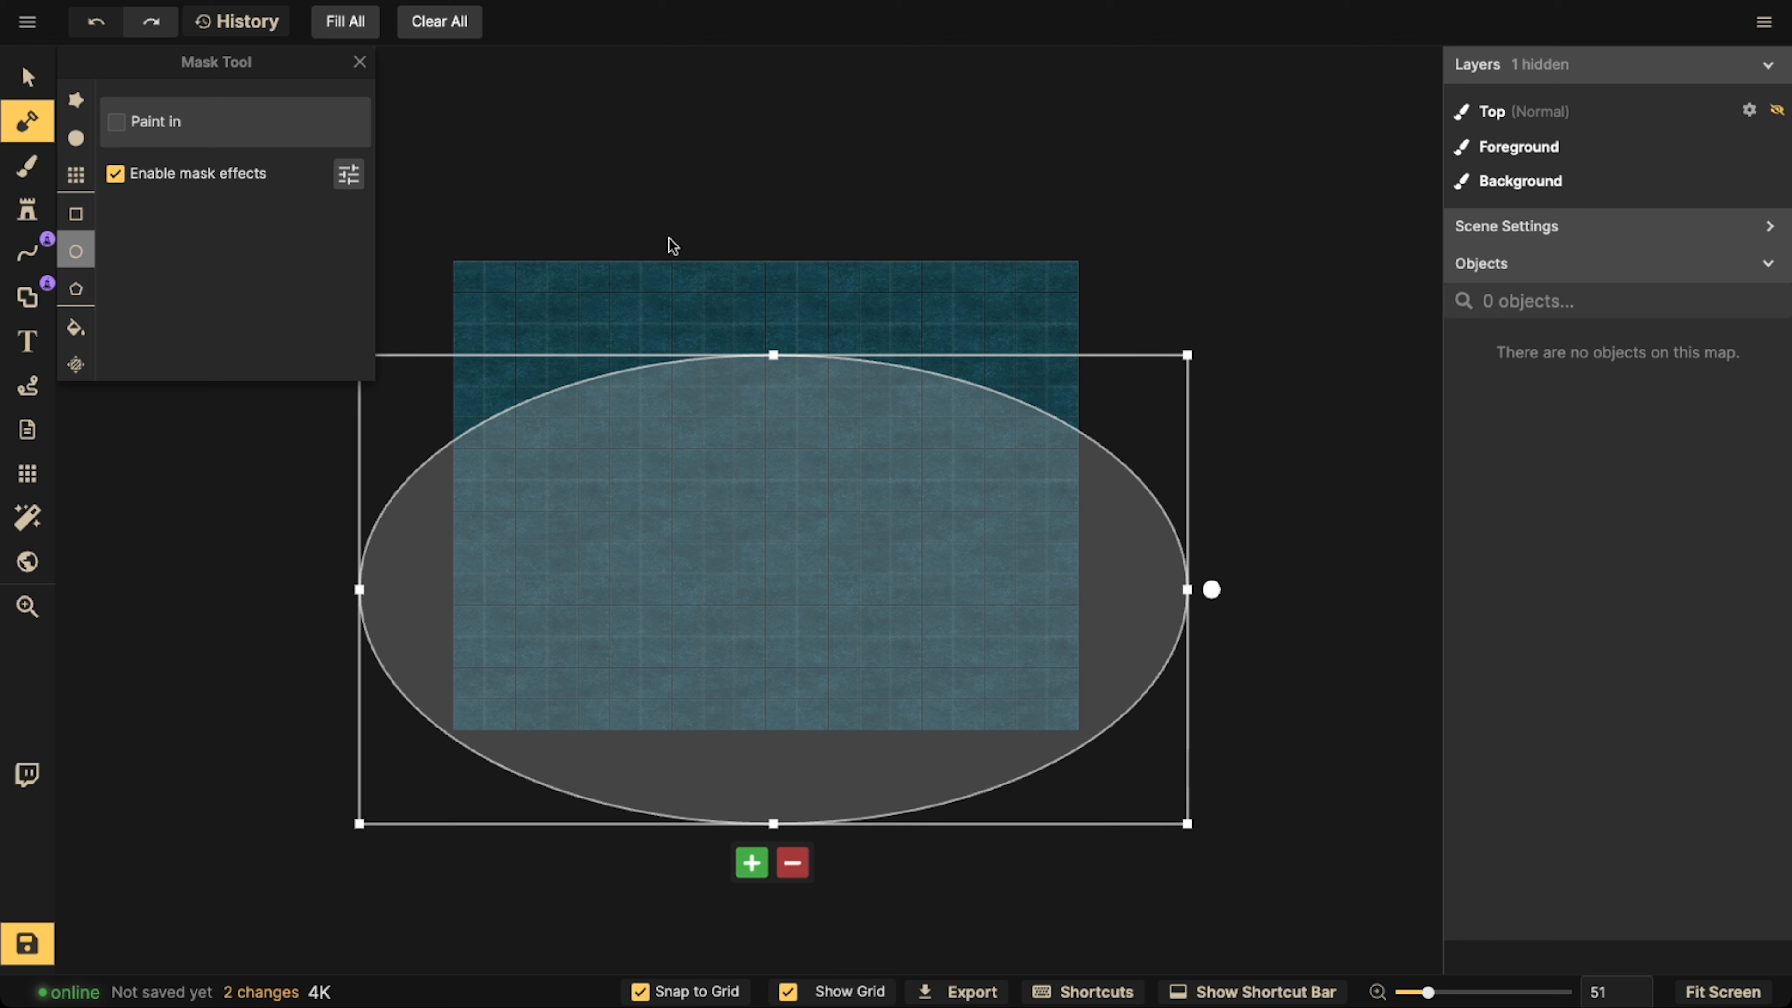
pyautogui.click(752, 862)
pyautogui.click(27, 76)
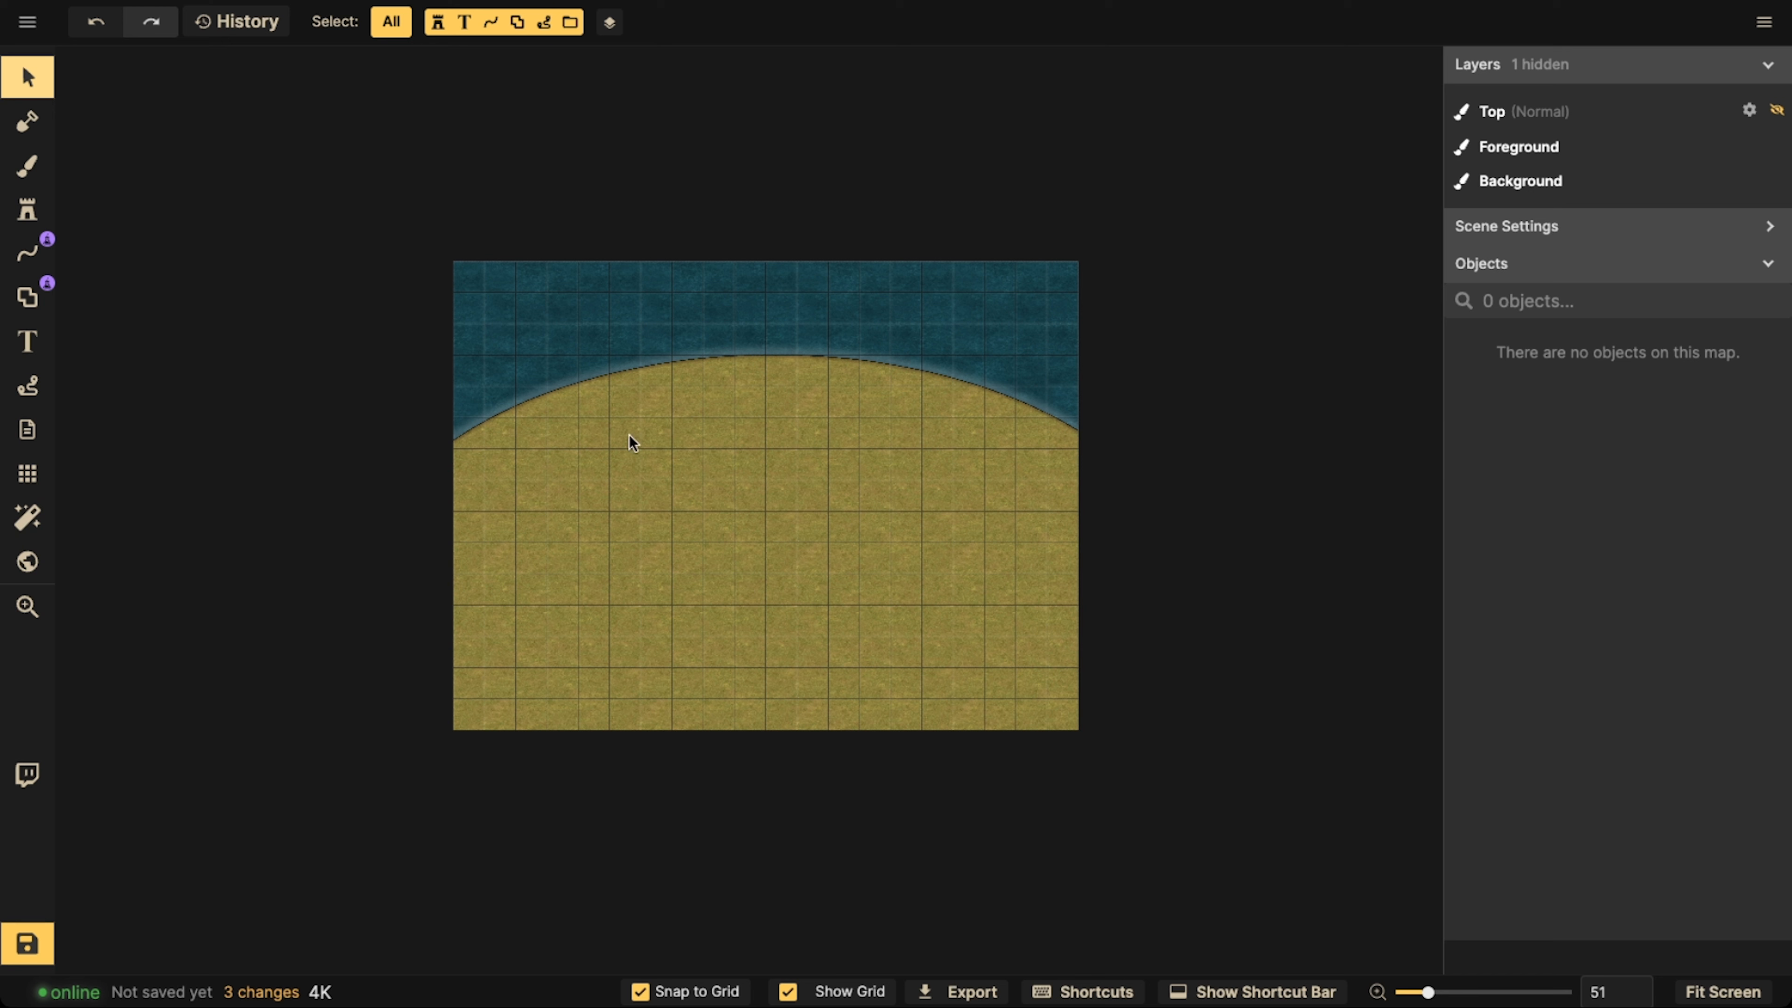
pyautogui.scroll(2, 771, 456)
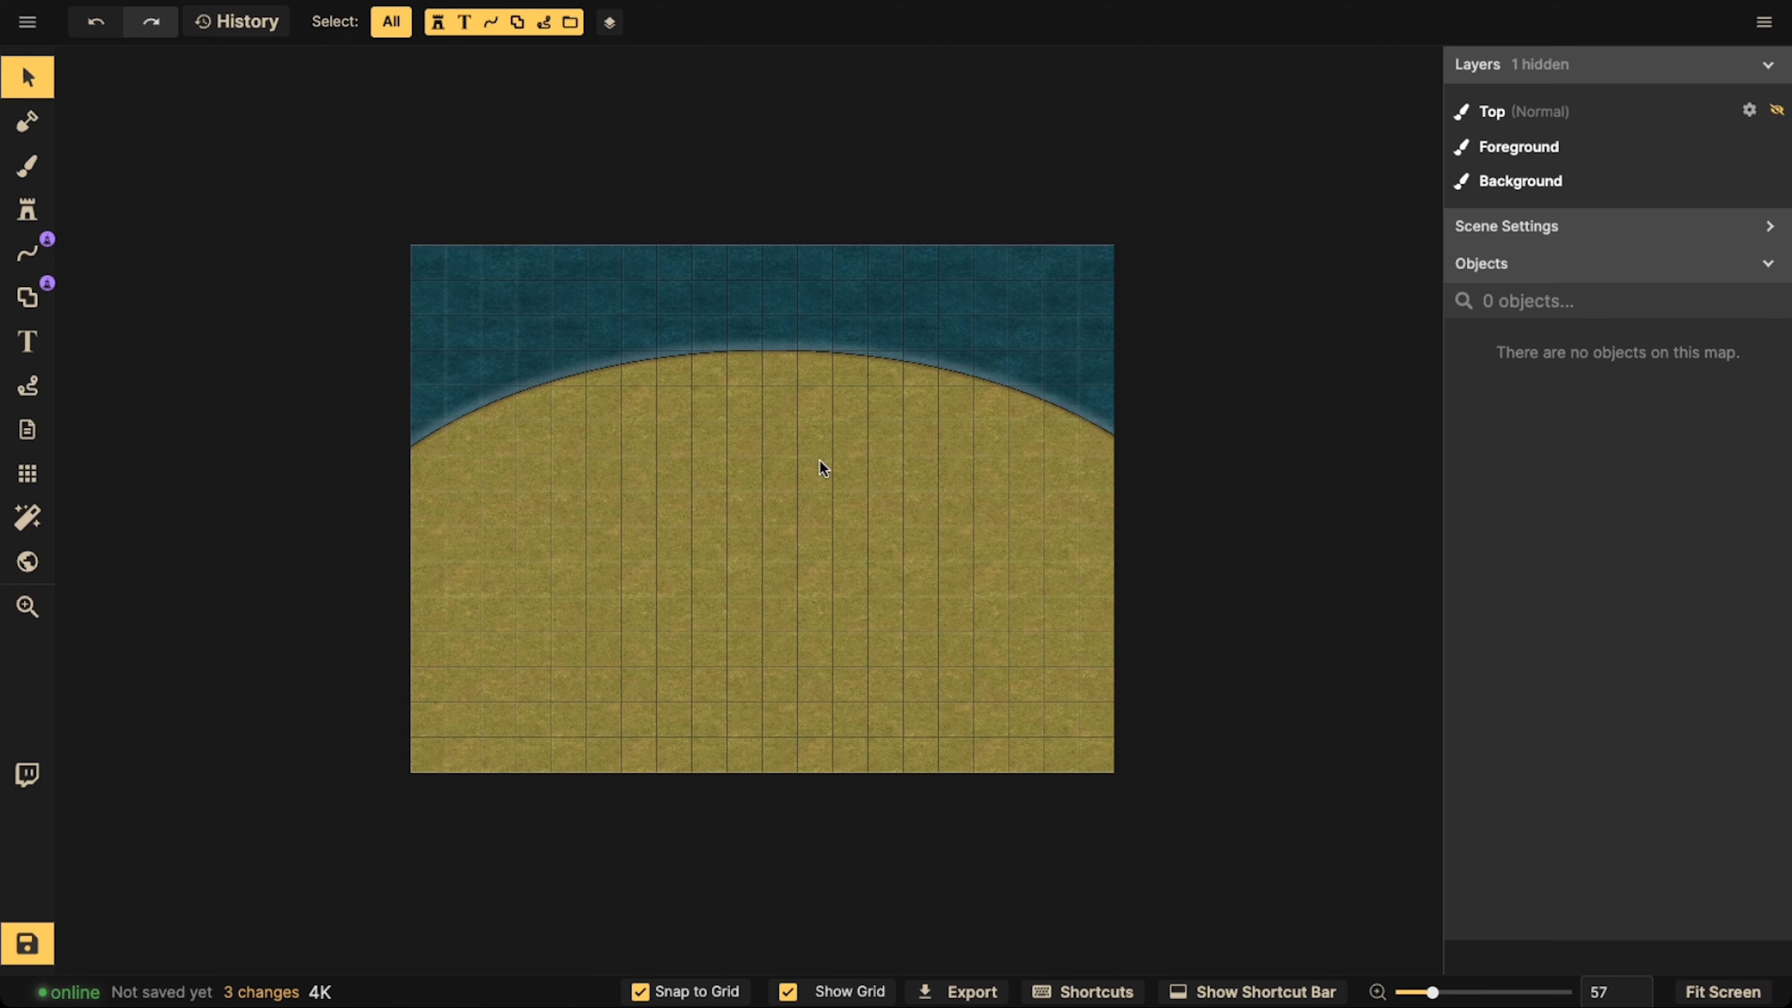
pyautogui.scroll(4, 503, 474)
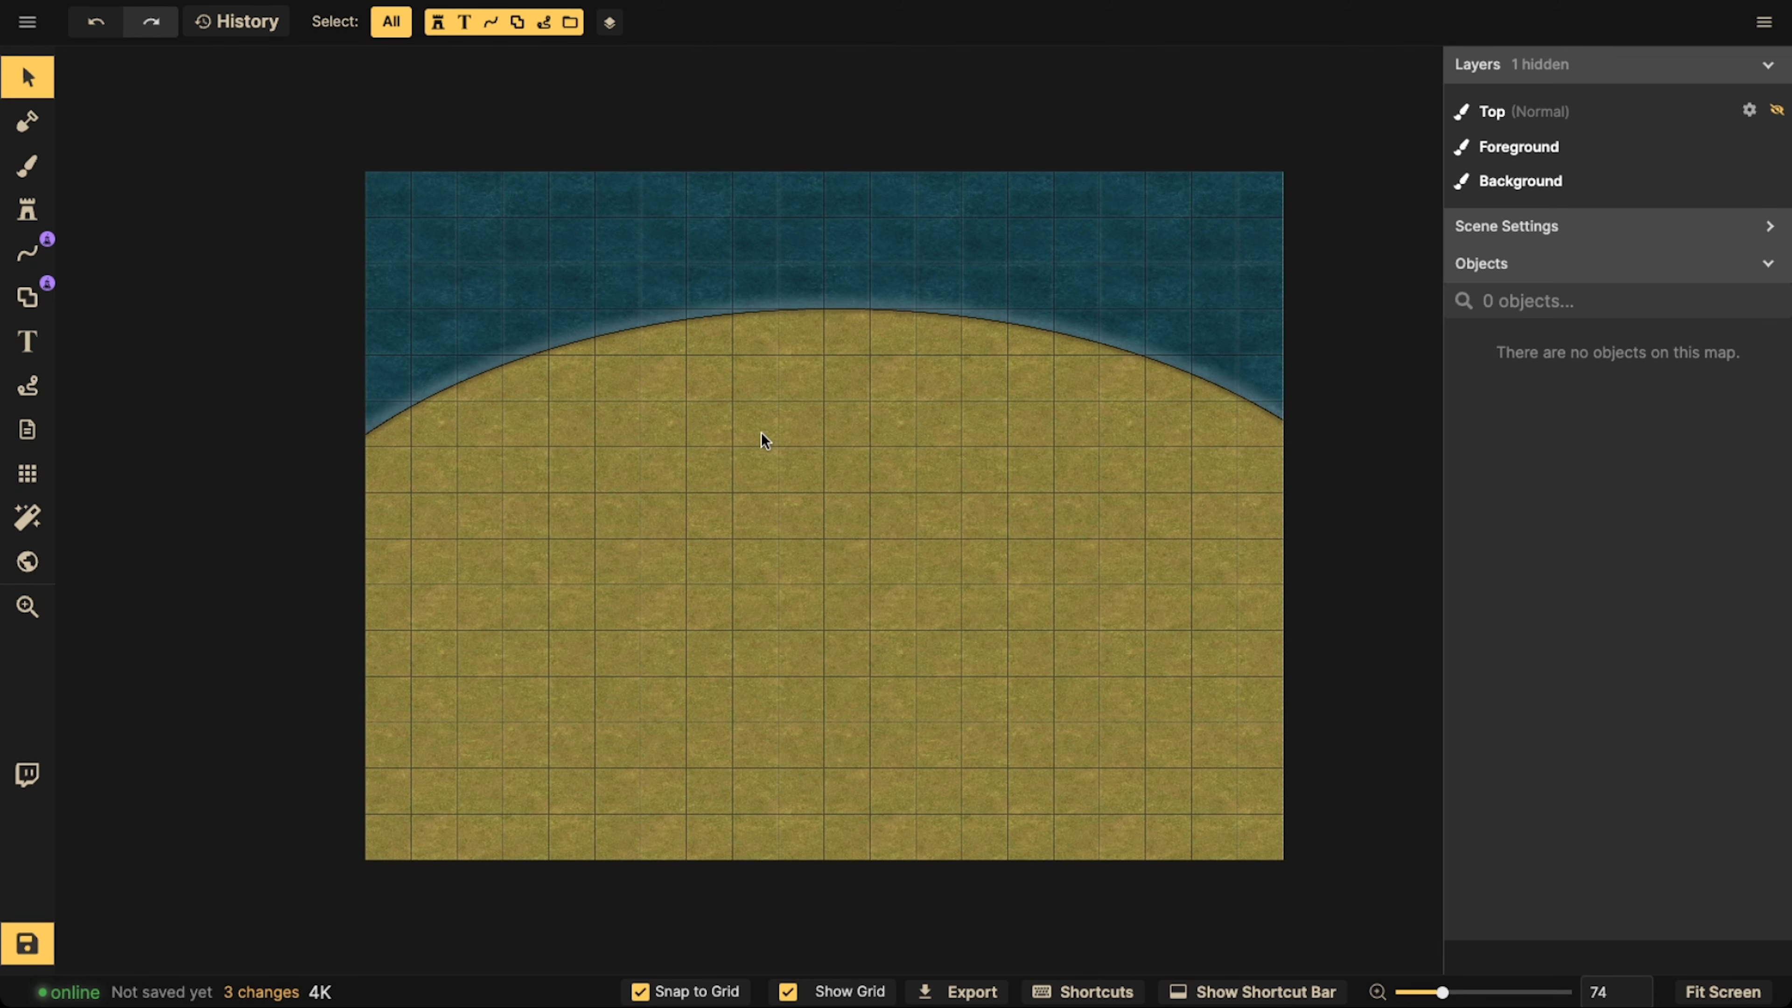
pyautogui.scroll(1, 705, 452)
pyautogui.scroll(1, 604, 408)
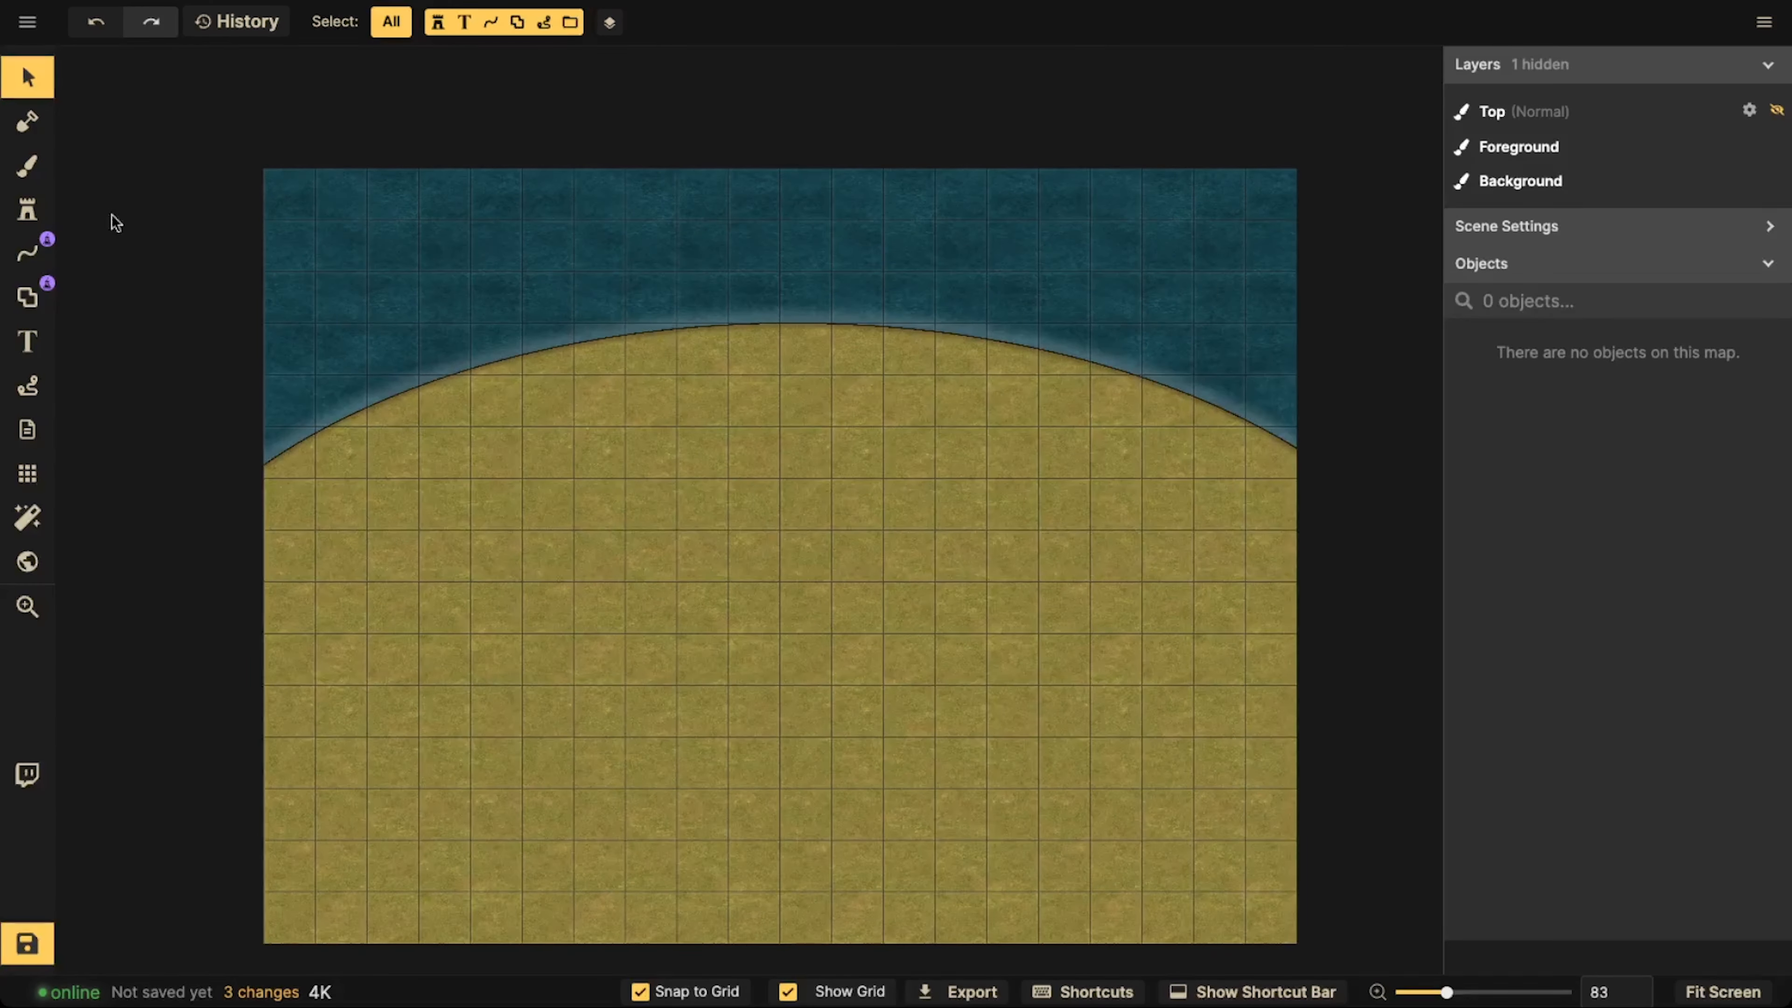
pyautogui.scroll(-3, 641, 469)
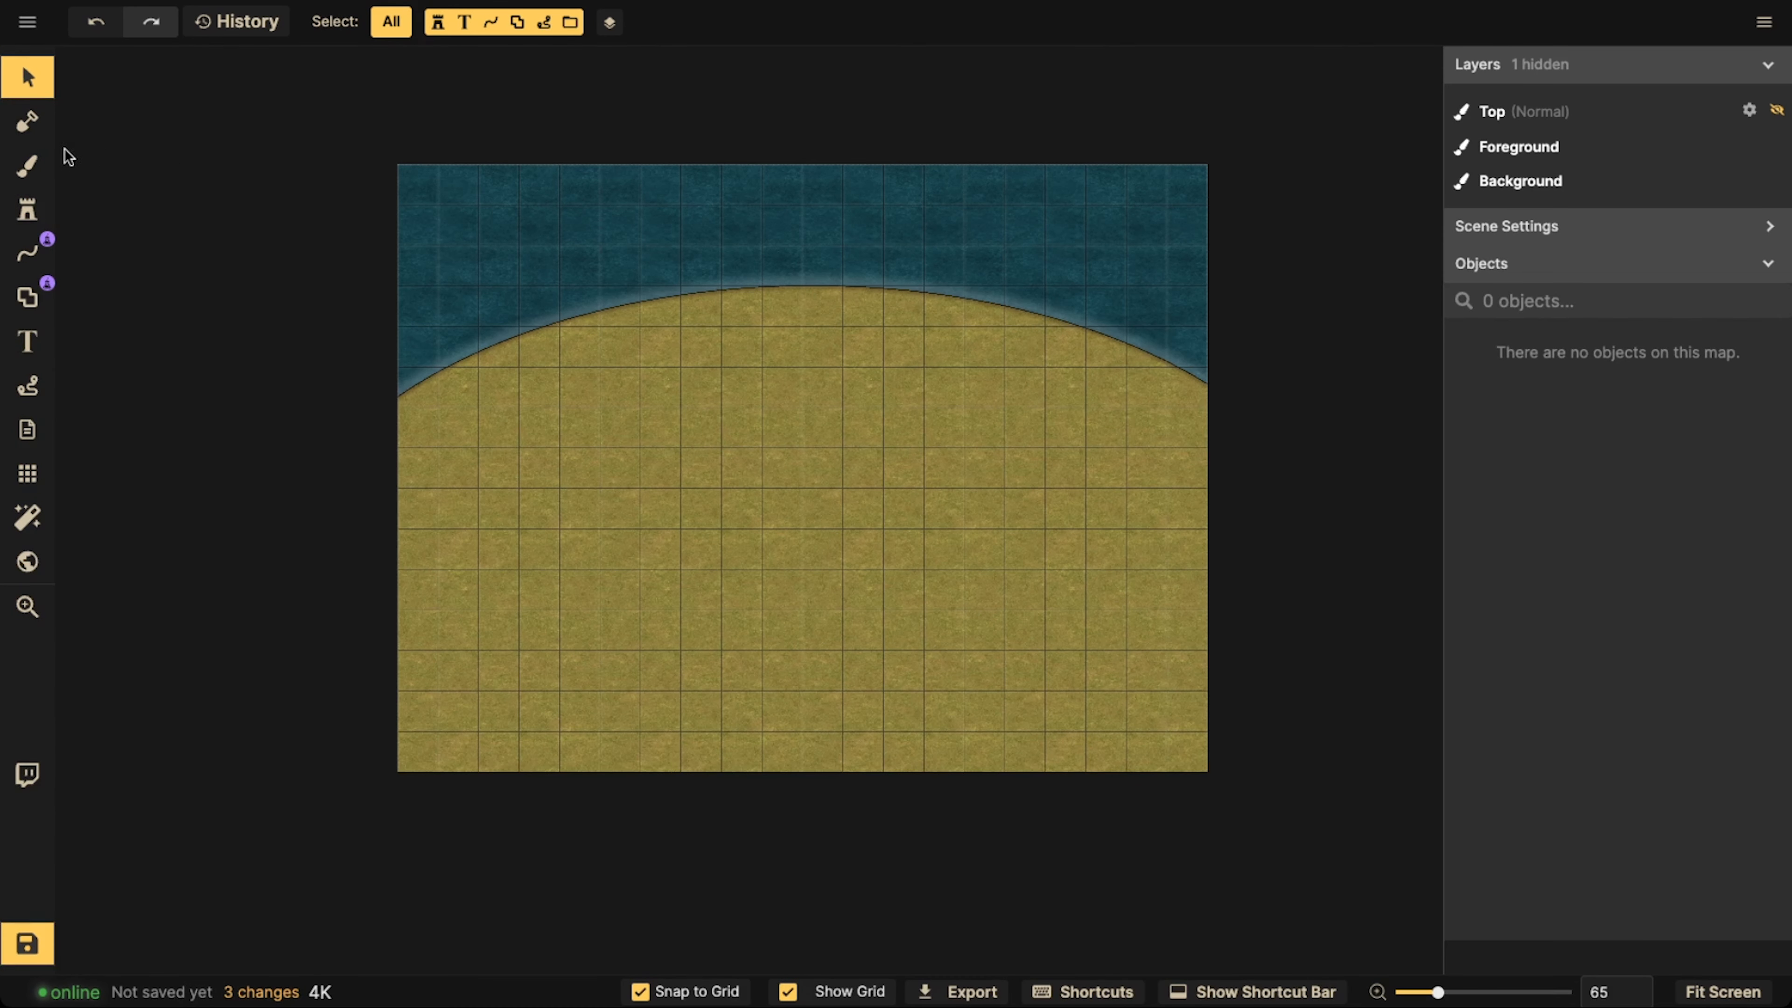
pyautogui.click(28, 122)
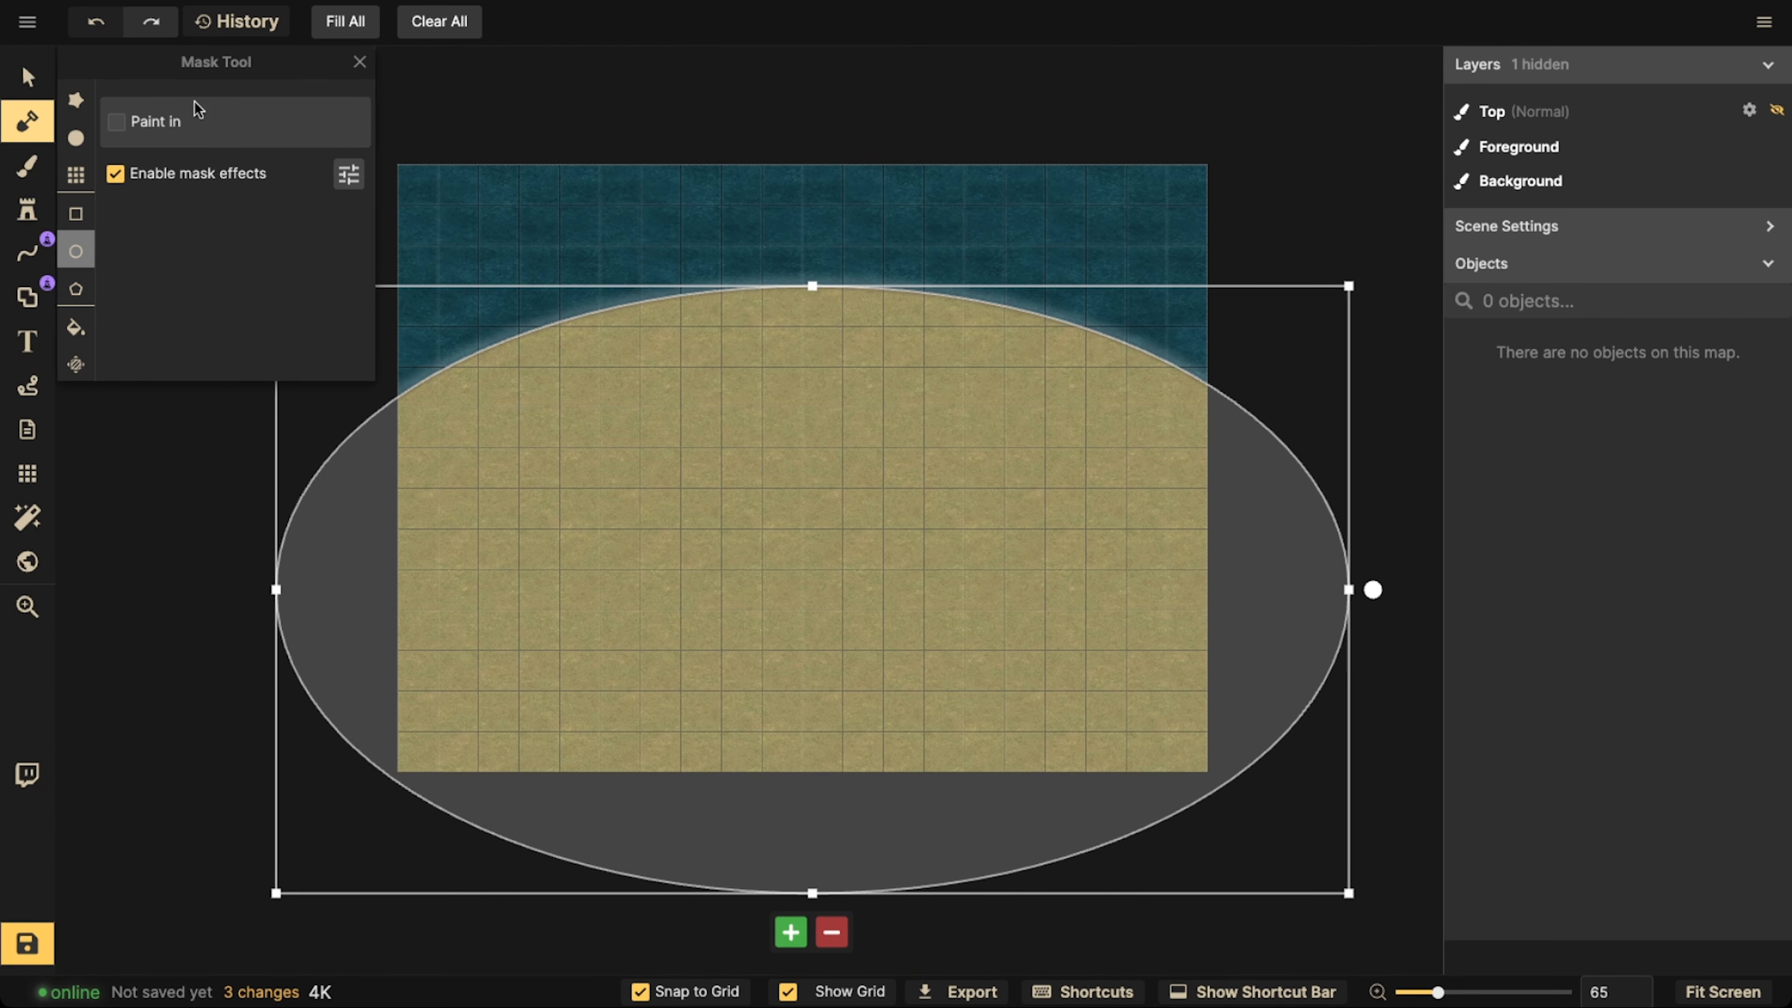
pyautogui.click(28, 78)
pyautogui.click(27, 209)
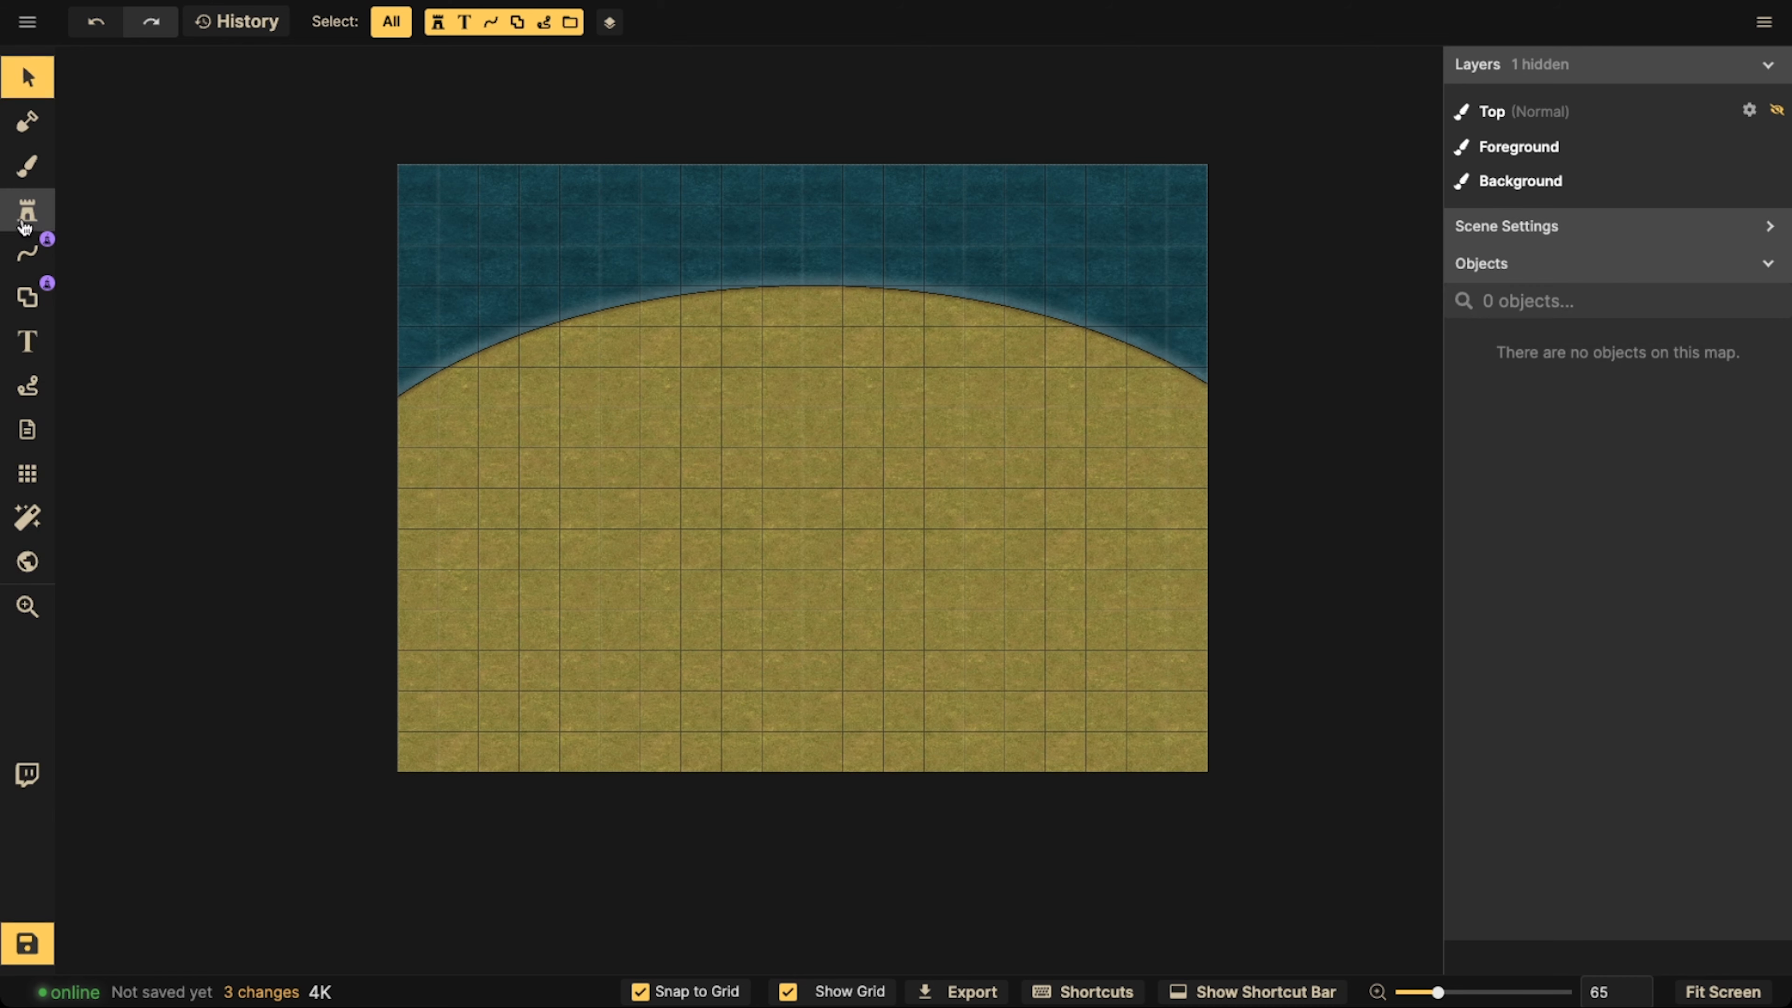
# Change the stroke colour in the mask effects to white (ffffff).
pyautogui.click(28, 122)
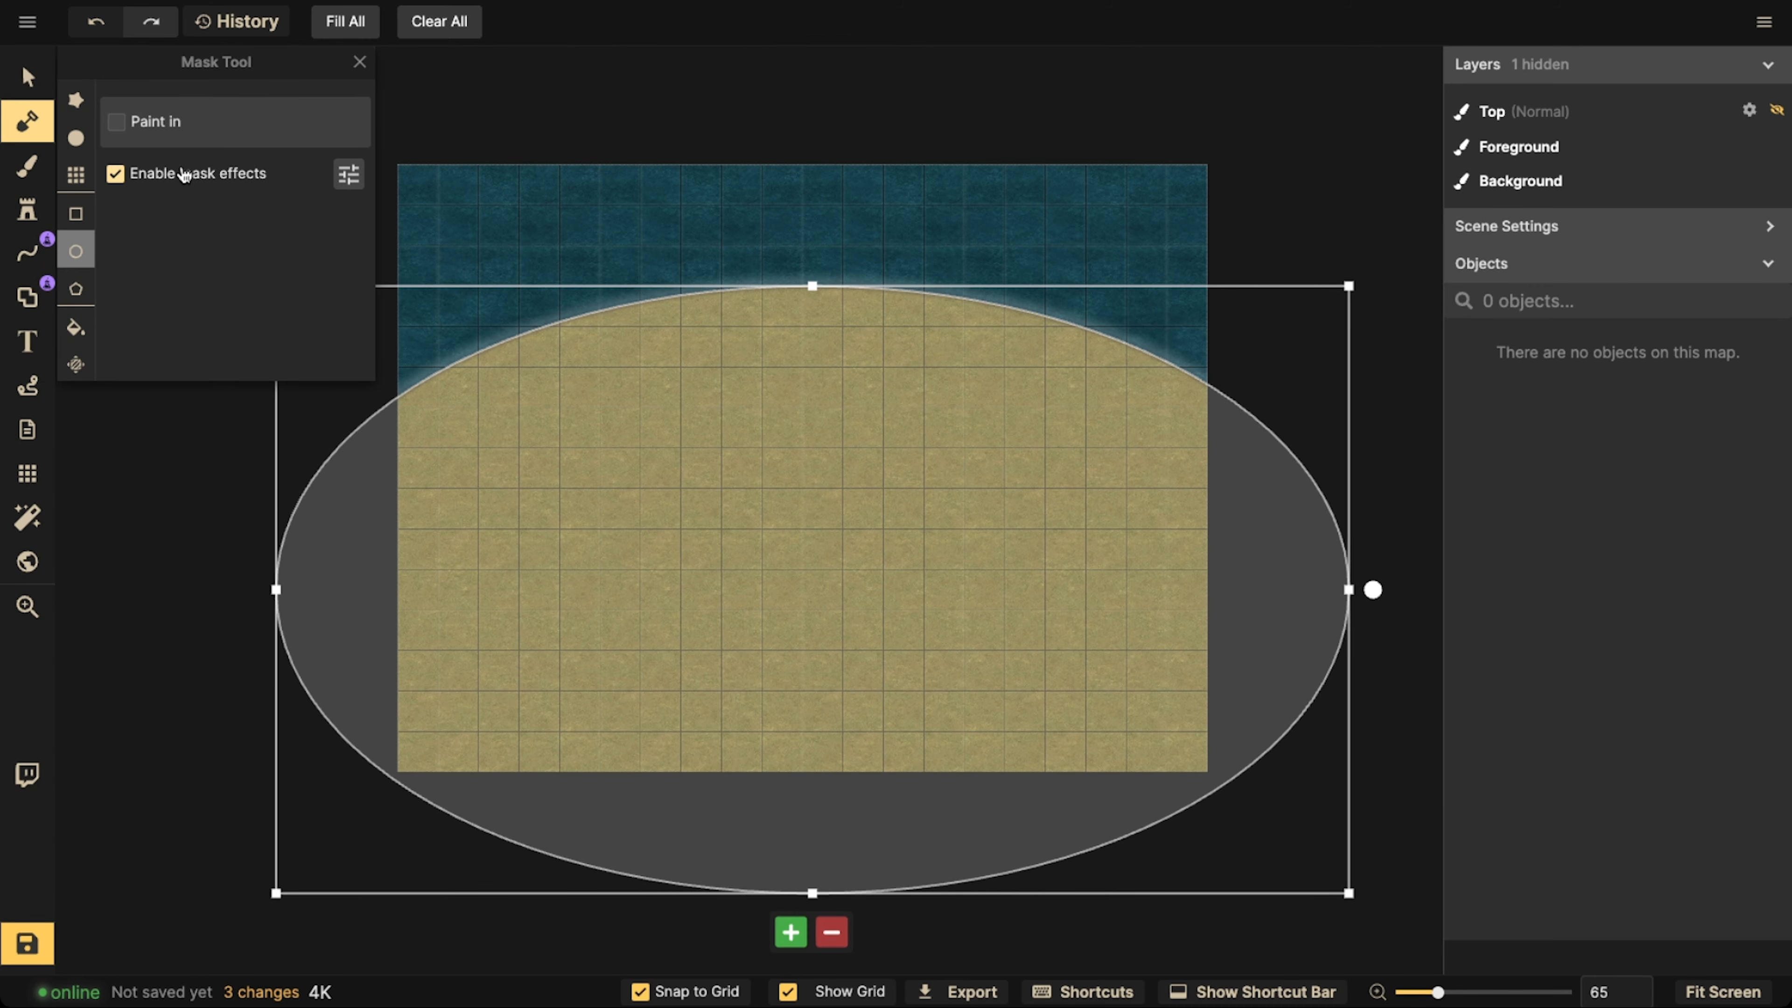
pyautogui.click(351, 177)
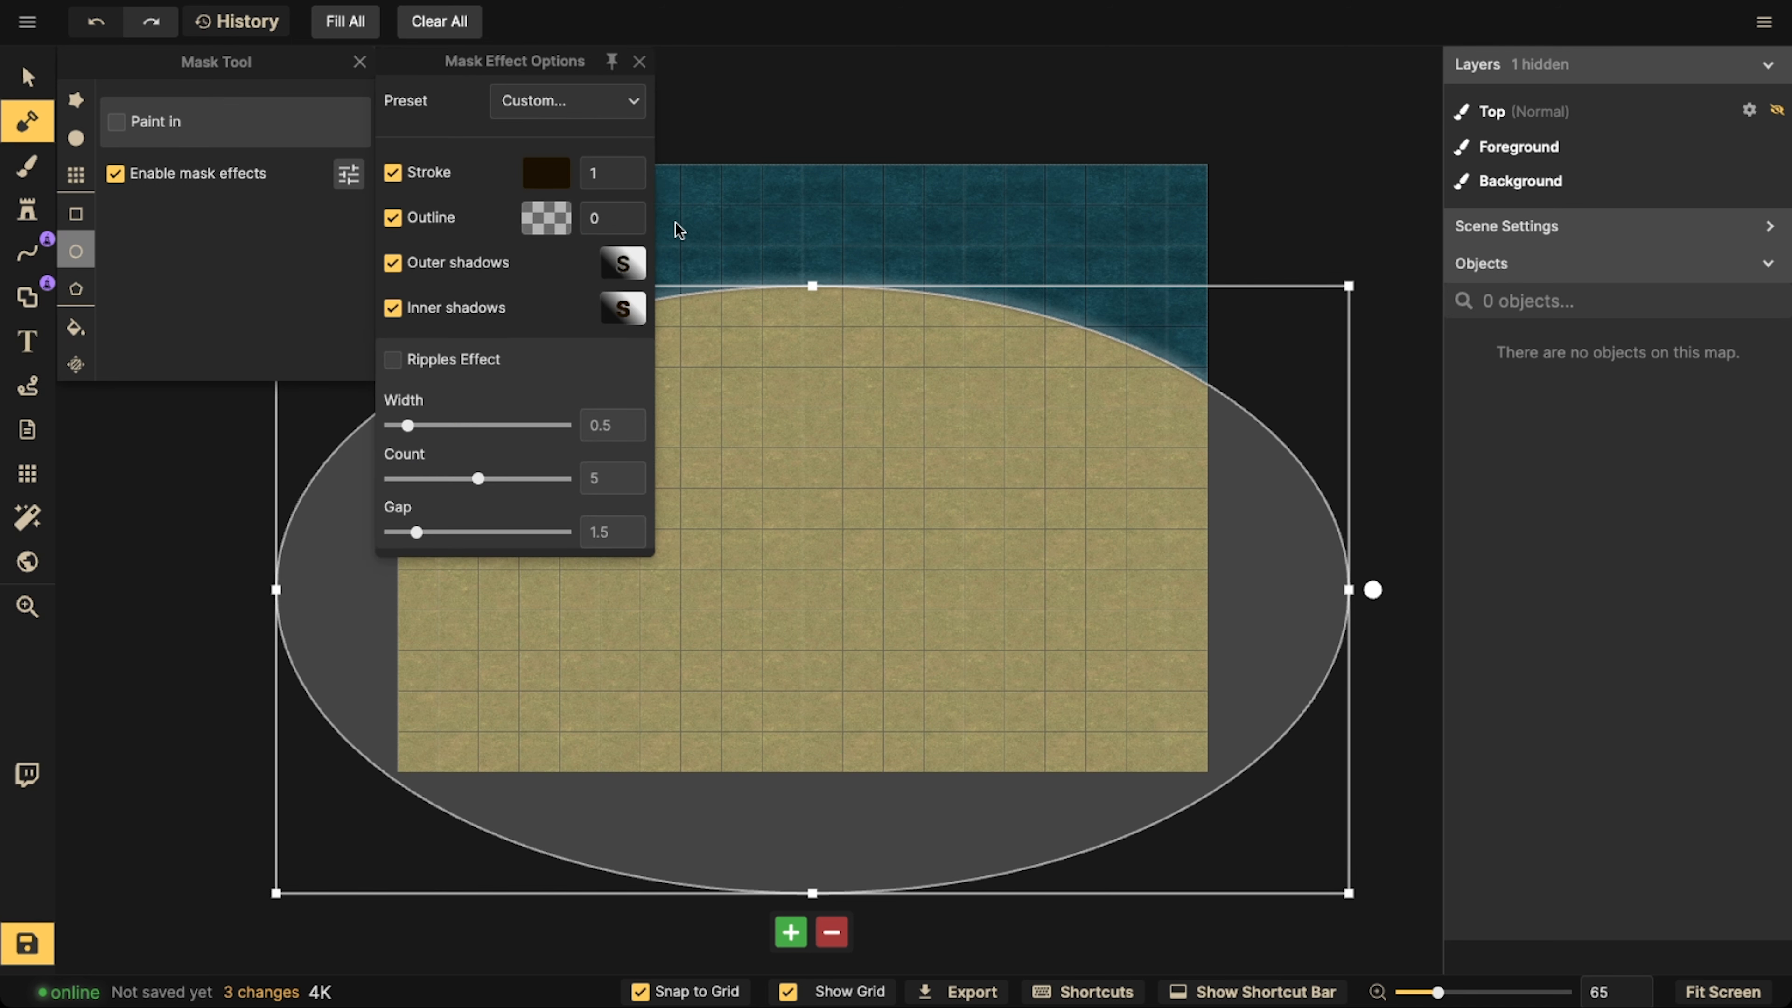
pyautogui.click(76, 99)
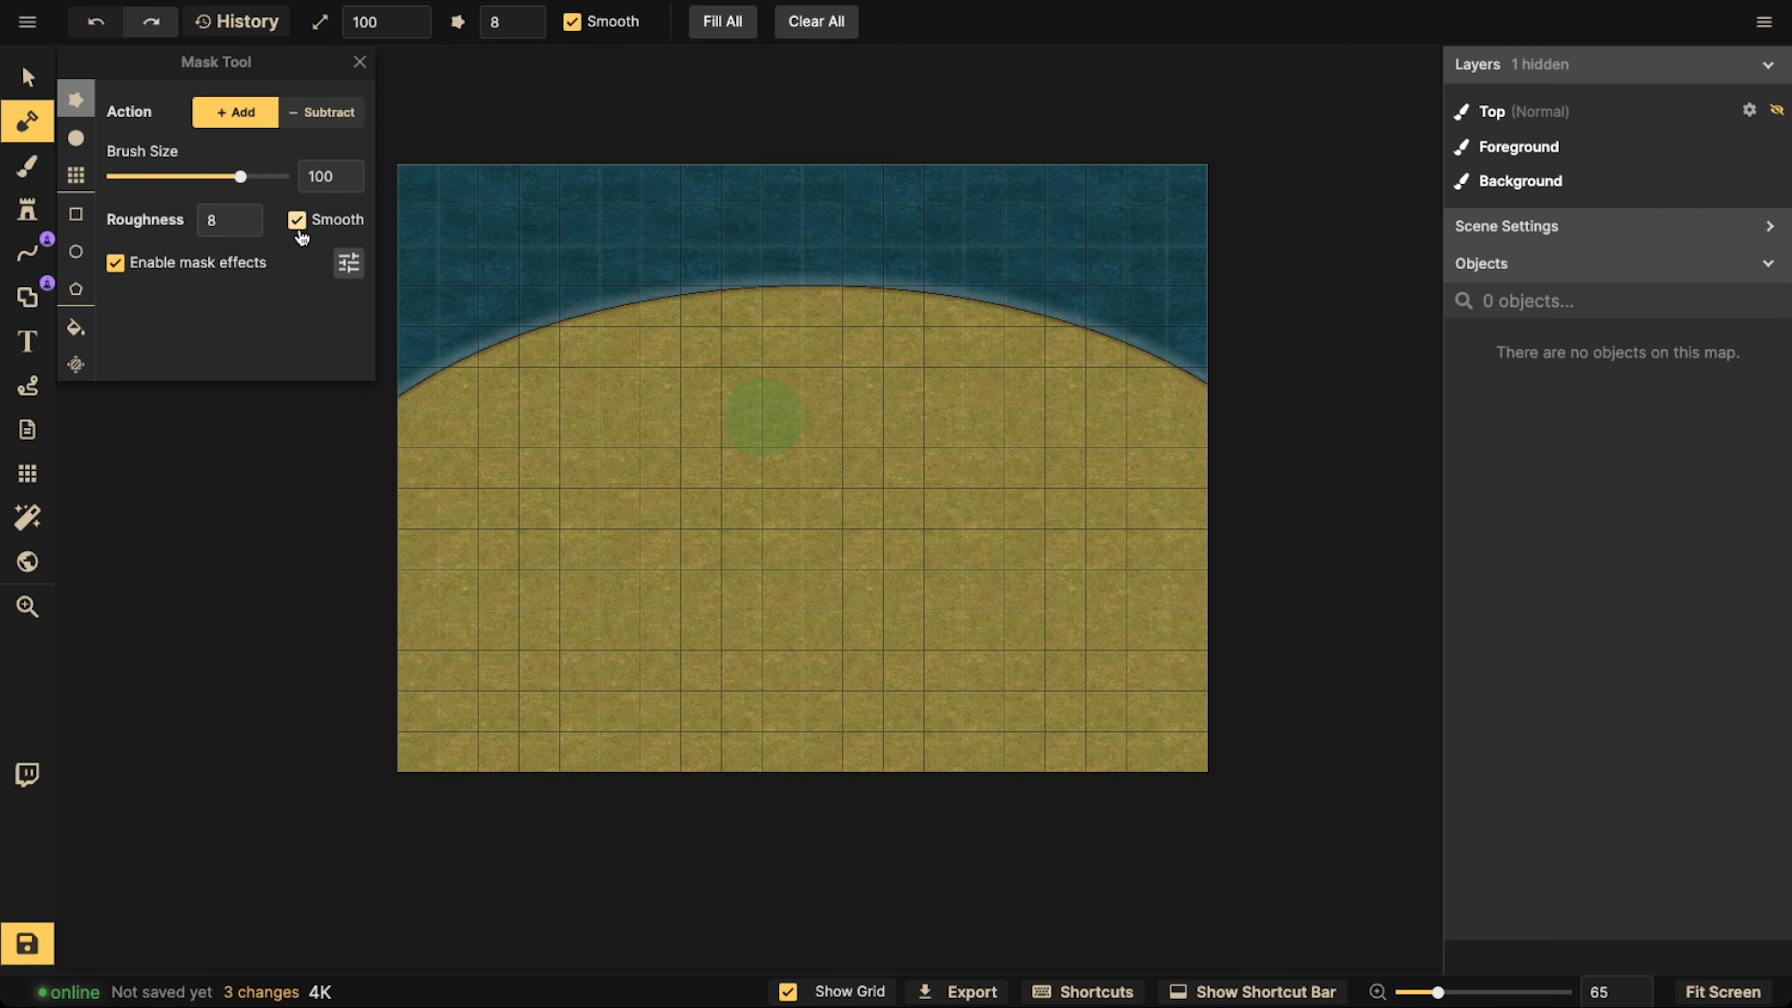
pyautogui.click(349, 263)
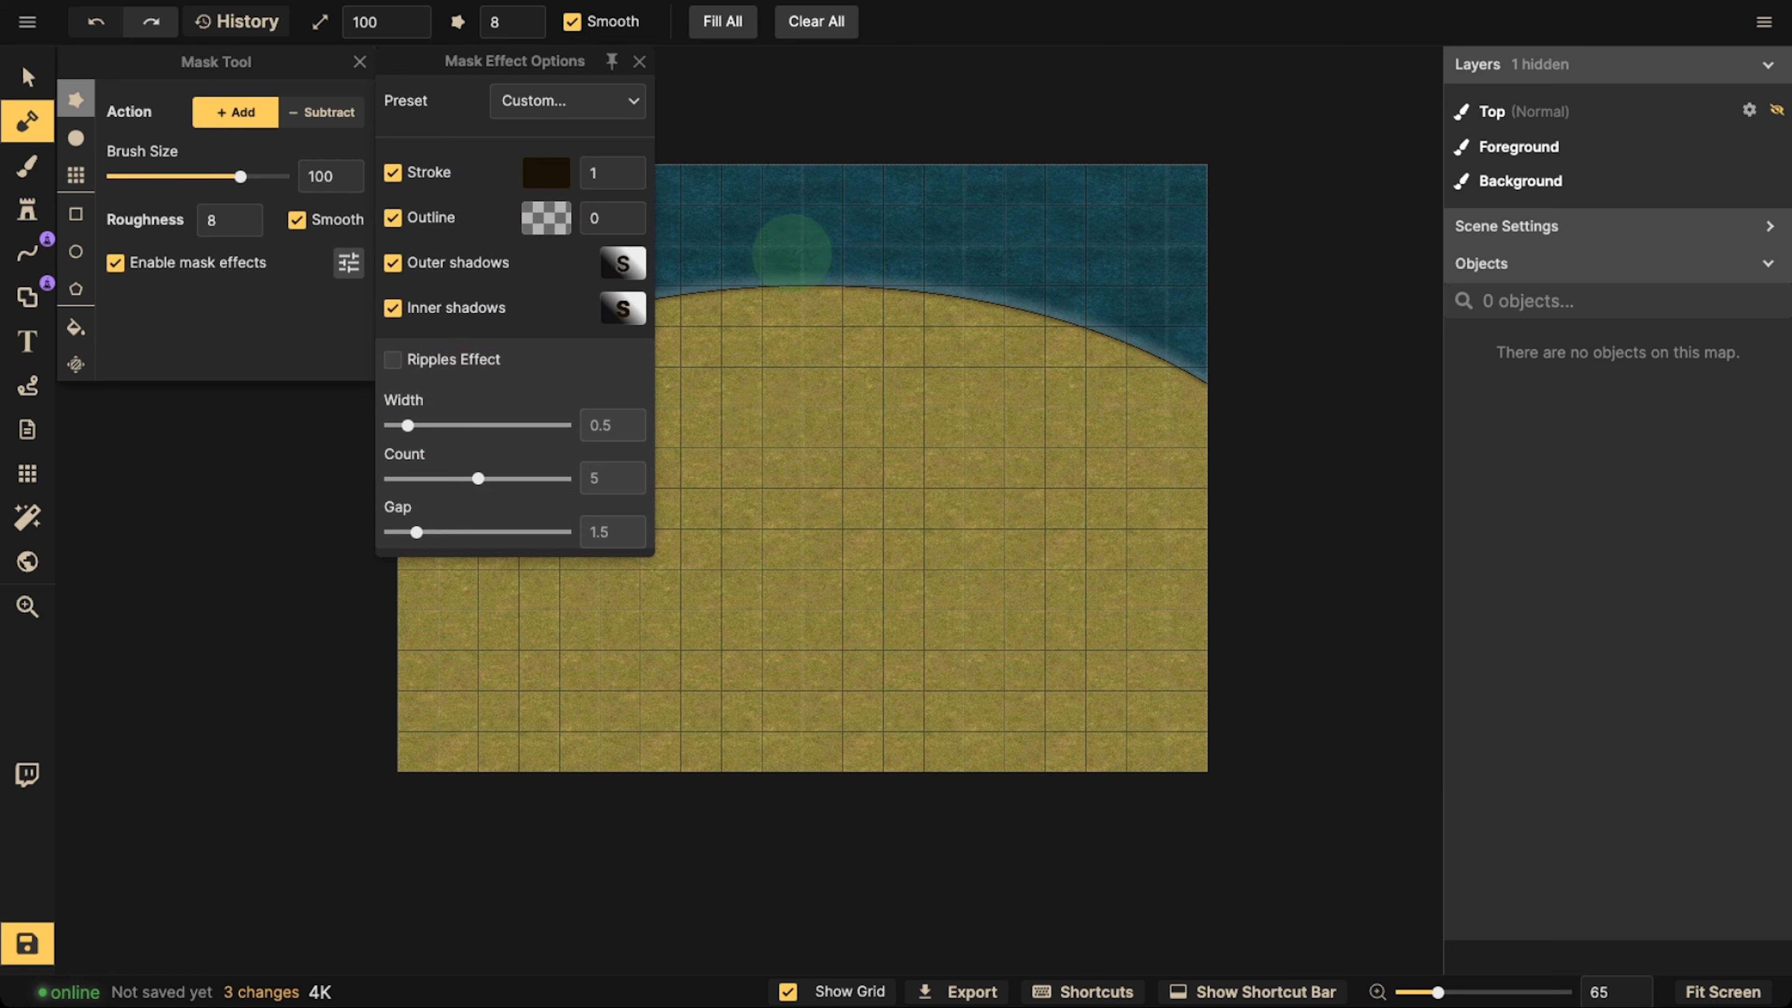
pyautogui.click(530, 175)
pyautogui.moveTo(624, 144); pyautogui.dragTo(514, 29)
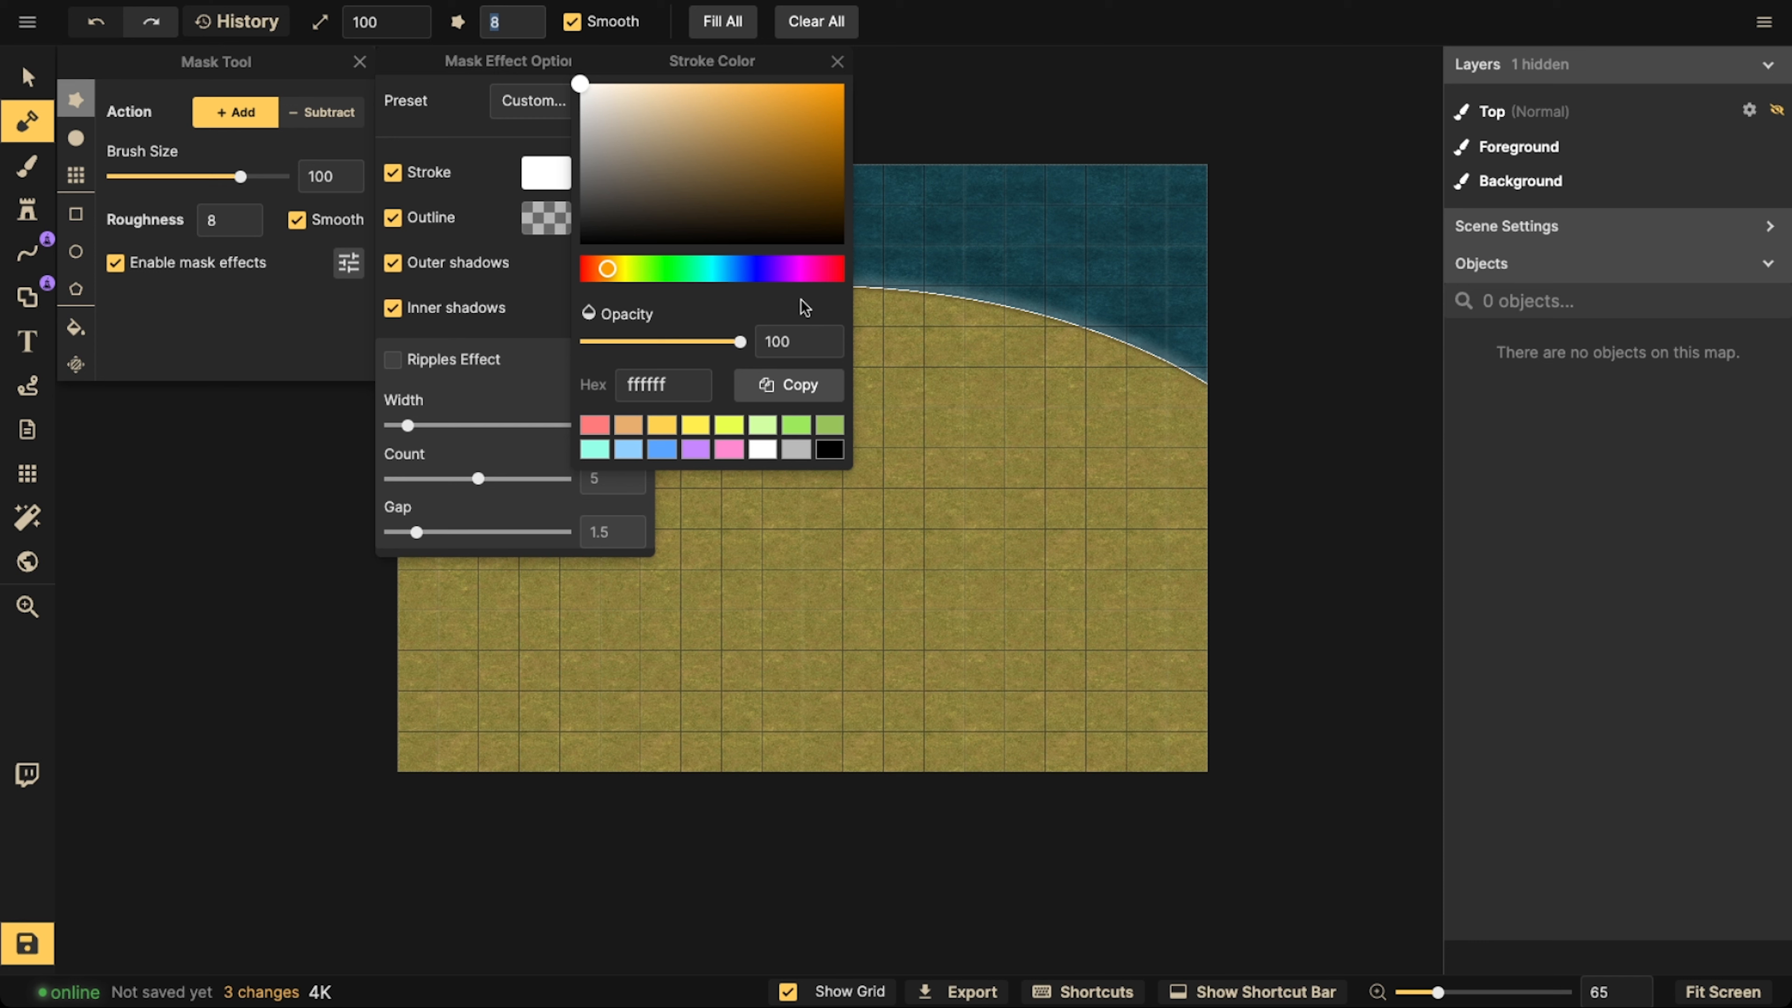
pyautogui.click(466, 185)
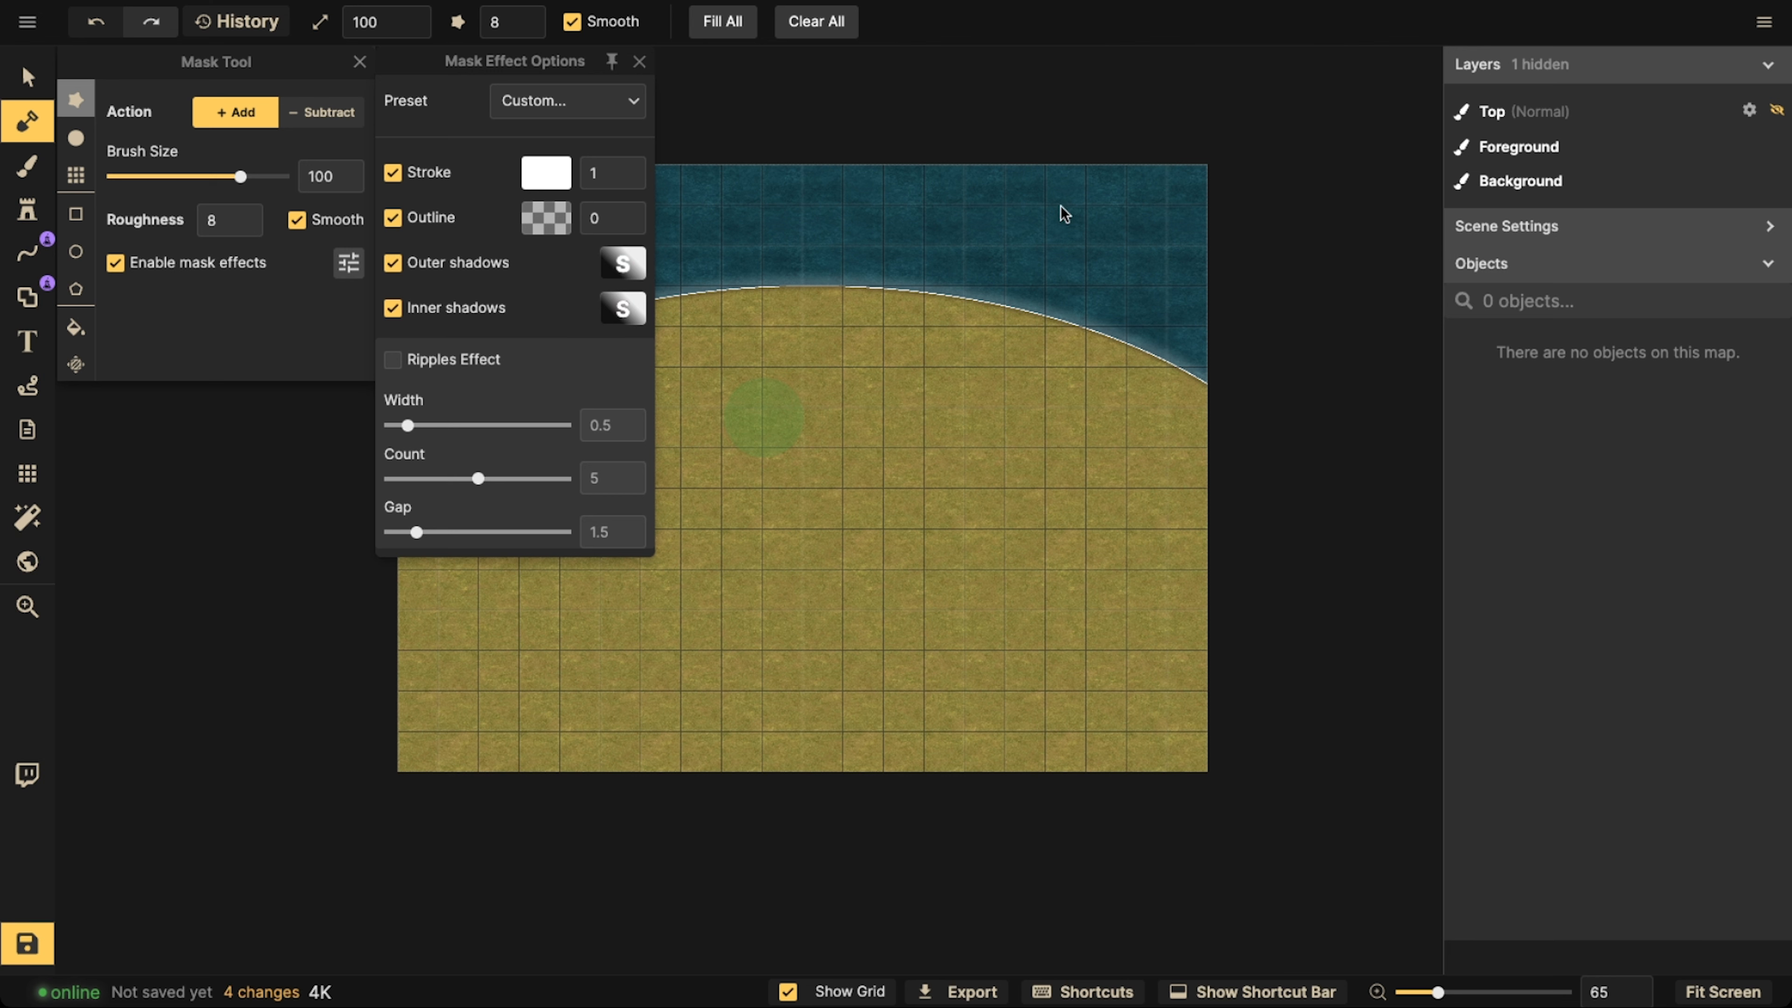
pyautogui.click(41, 91)
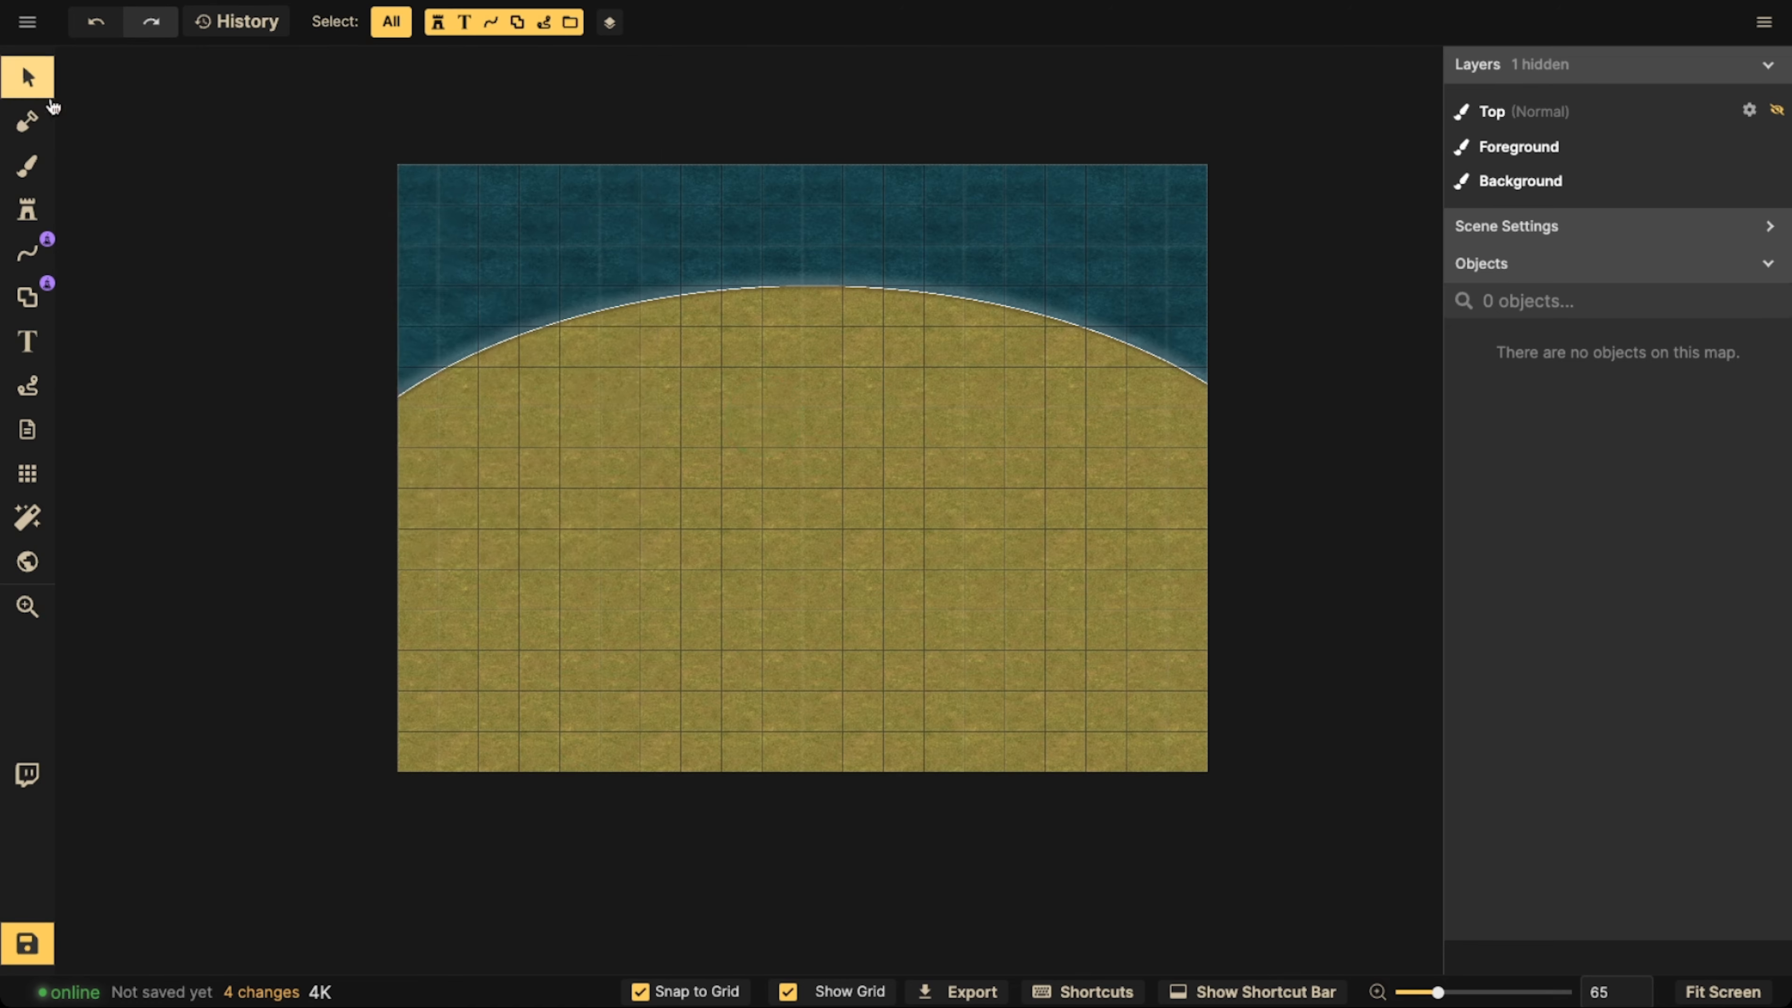
# Examine the white stroke along the curved coastline up close and across the whole map.
pyautogui.scroll(5, 770, 315)
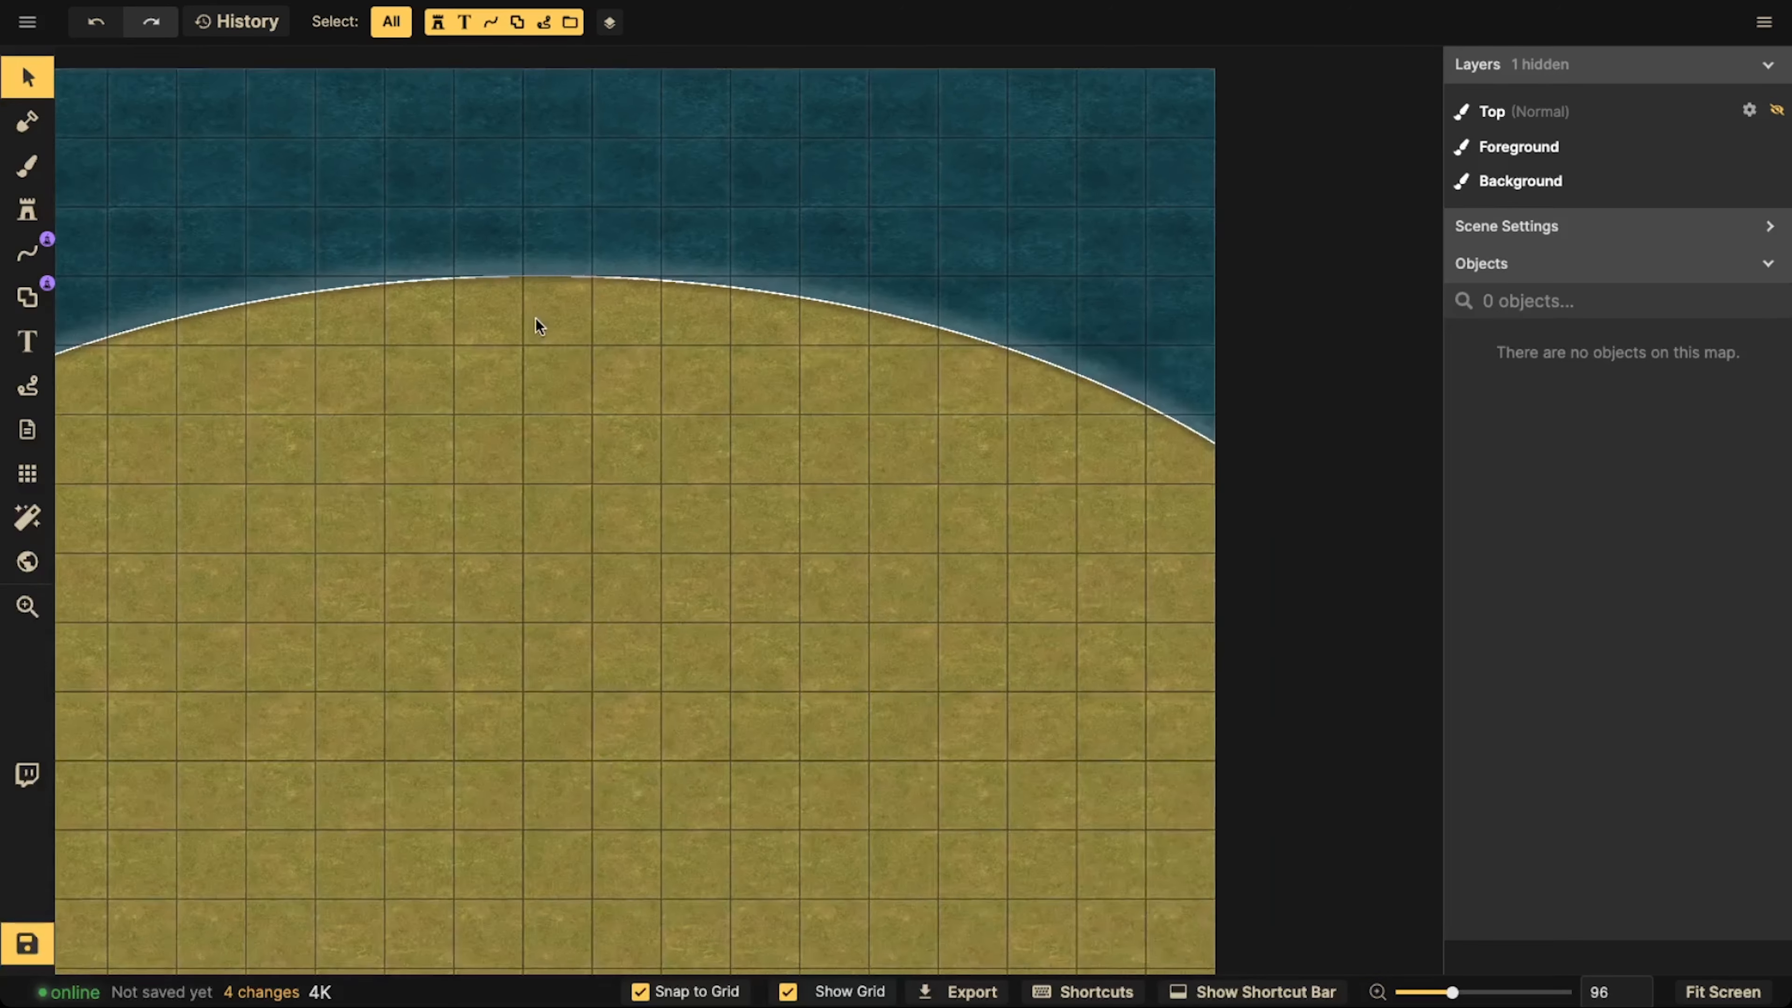
pyautogui.scroll(3, 523, 316)
pyautogui.press('space')
pyautogui.moveTo(522, 317); pyautogui.dragTo(999, 345)
pyautogui.scroll(-3, 961, 344)
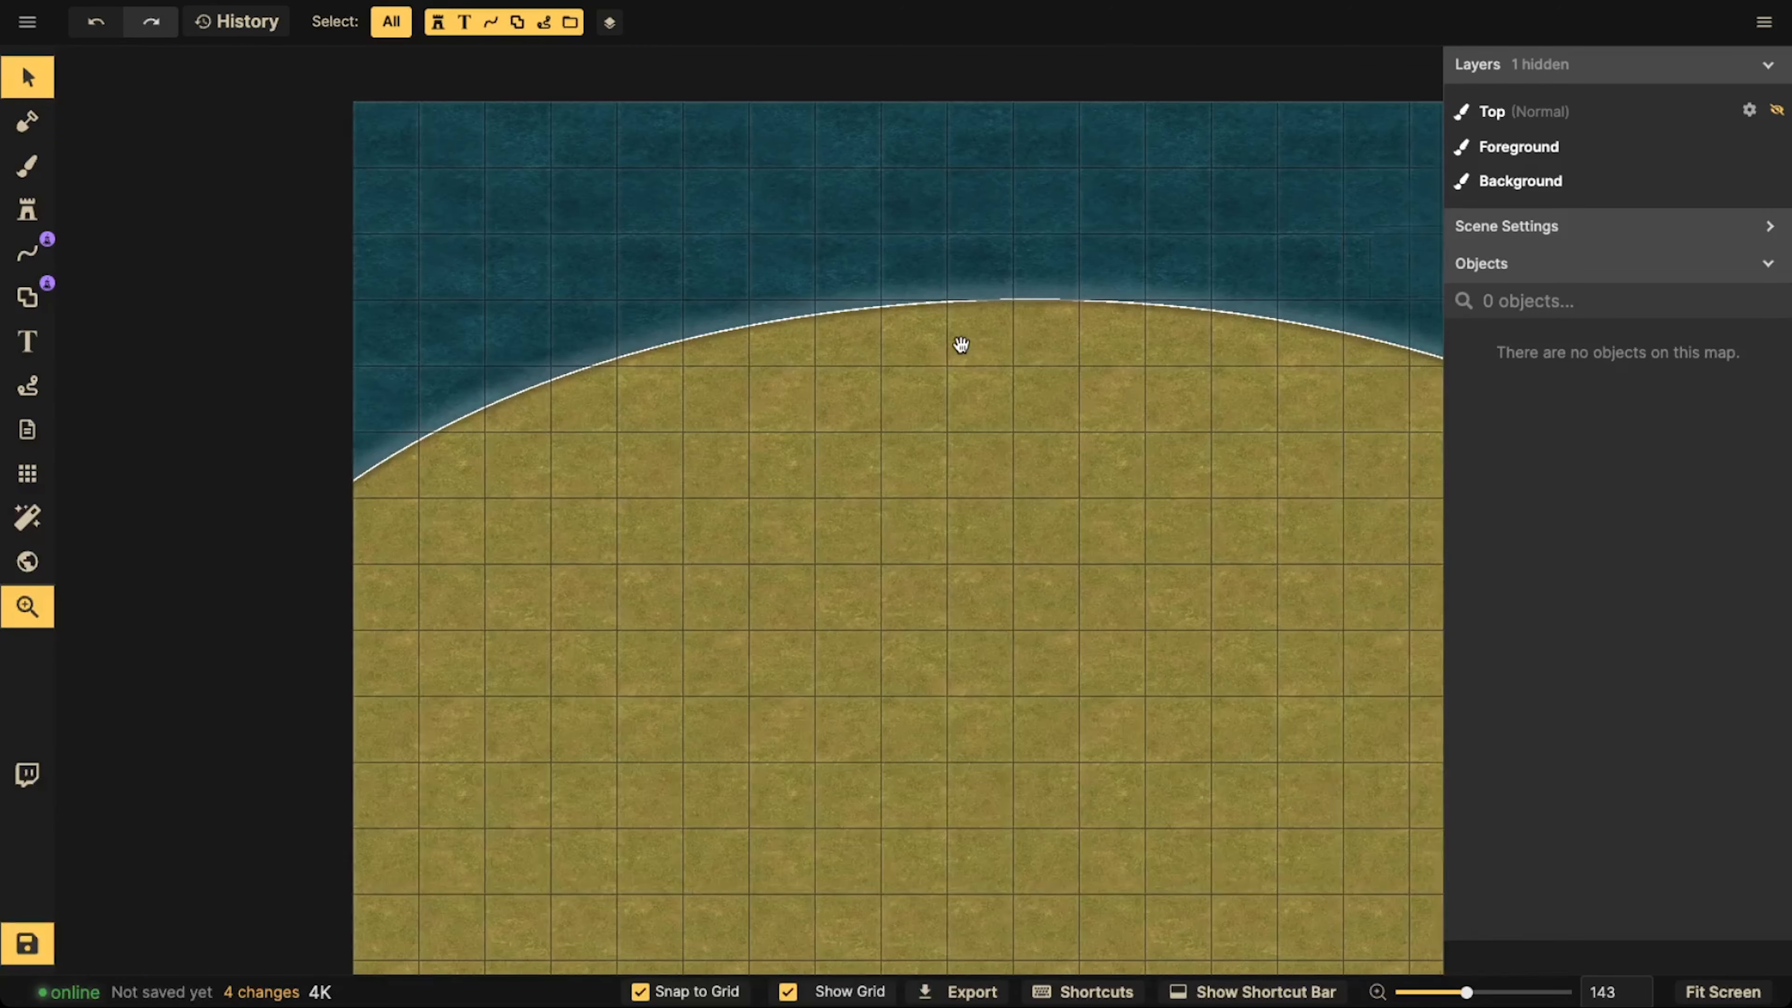
pyautogui.scroll(-6, 748, 311)
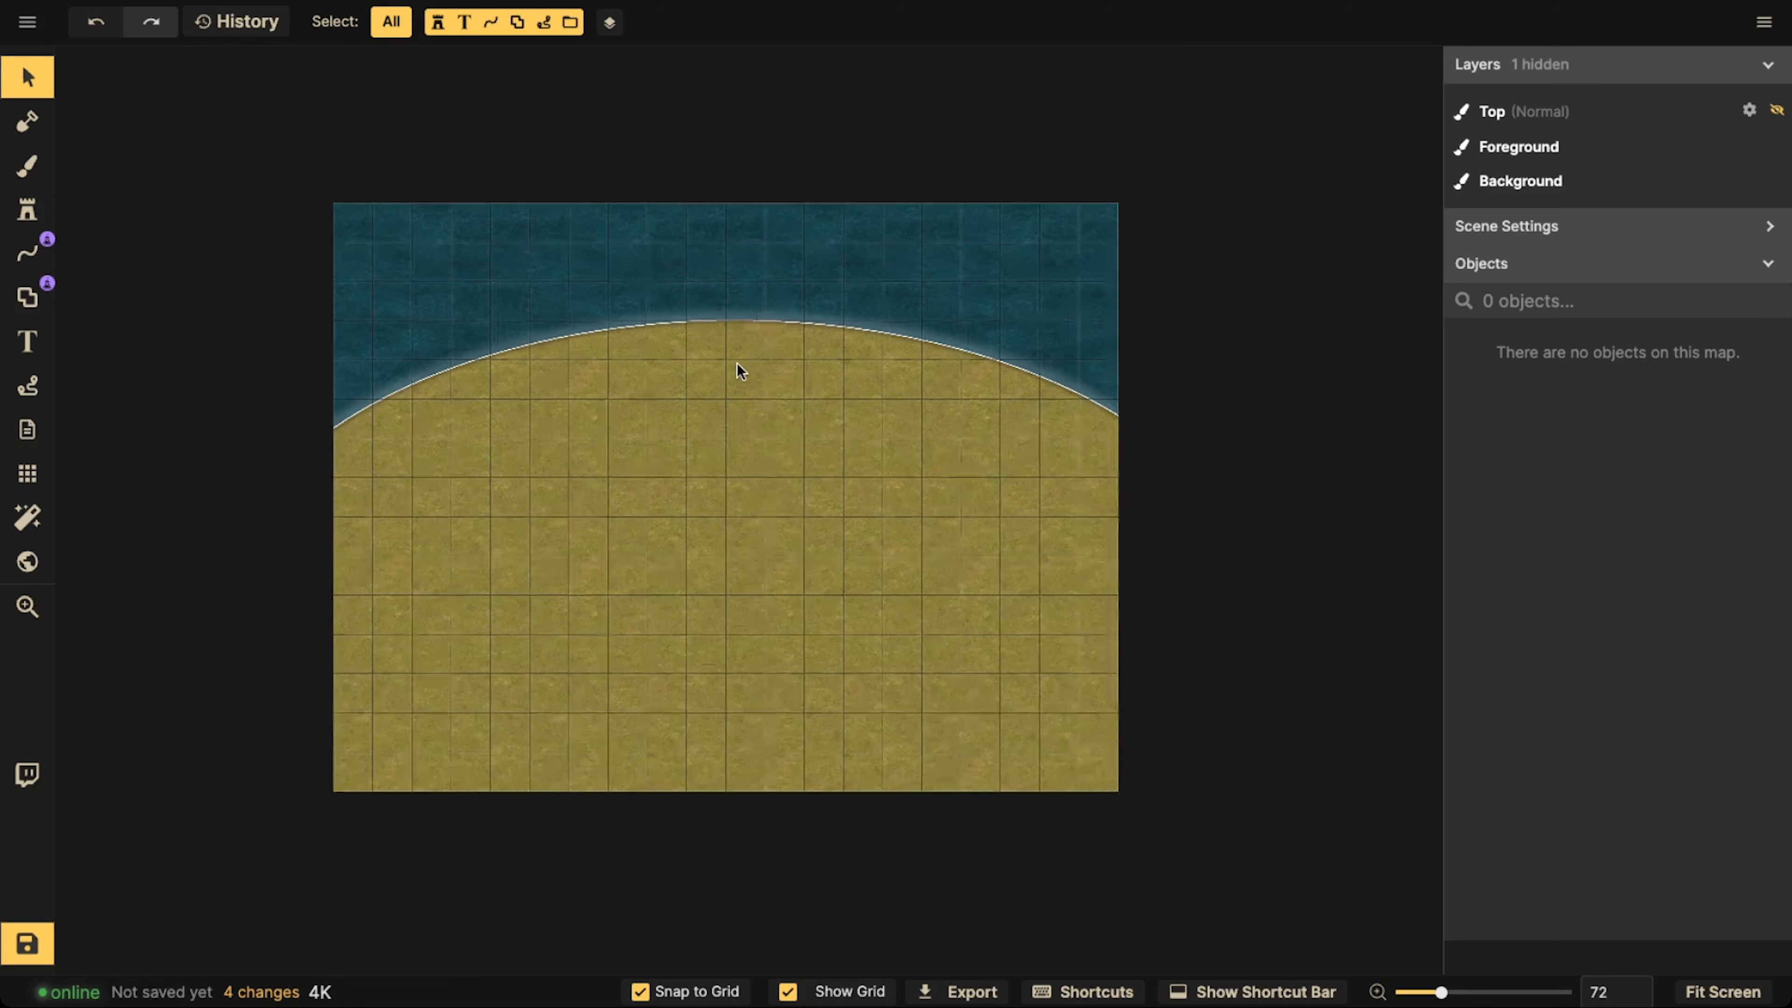
pyautogui.scroll(-2, 739, 370)
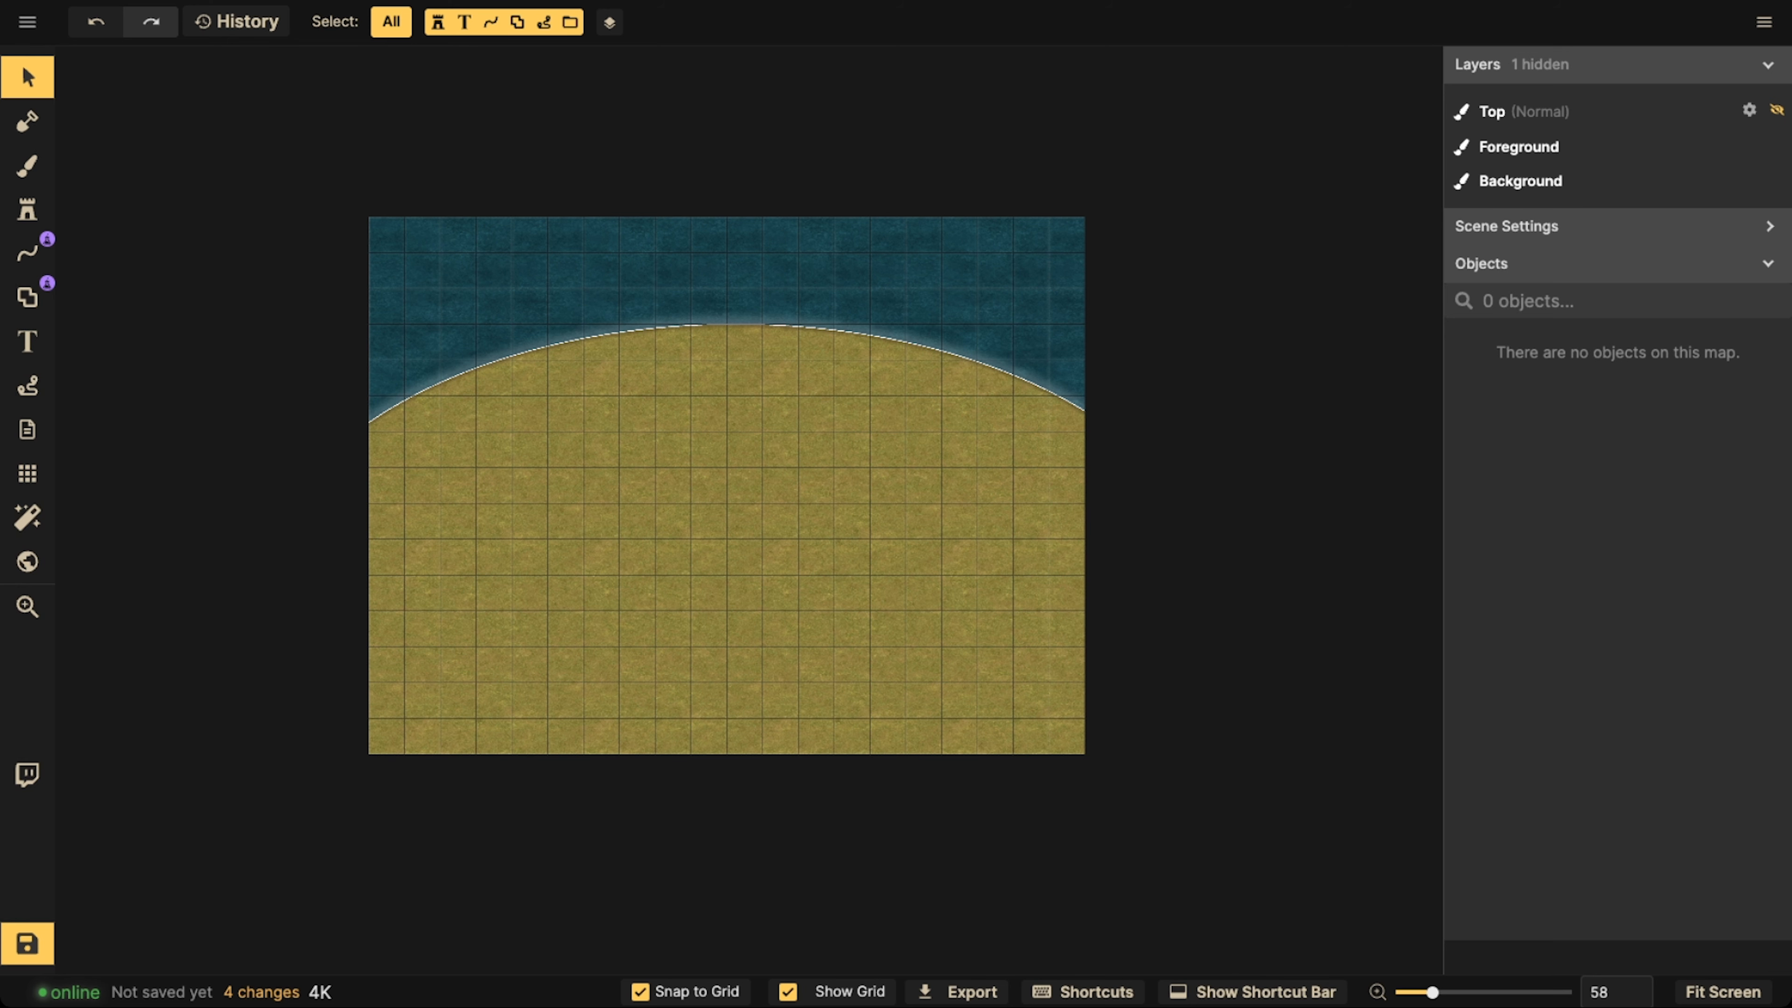
pyautogui.scroll(2, 320, 428)
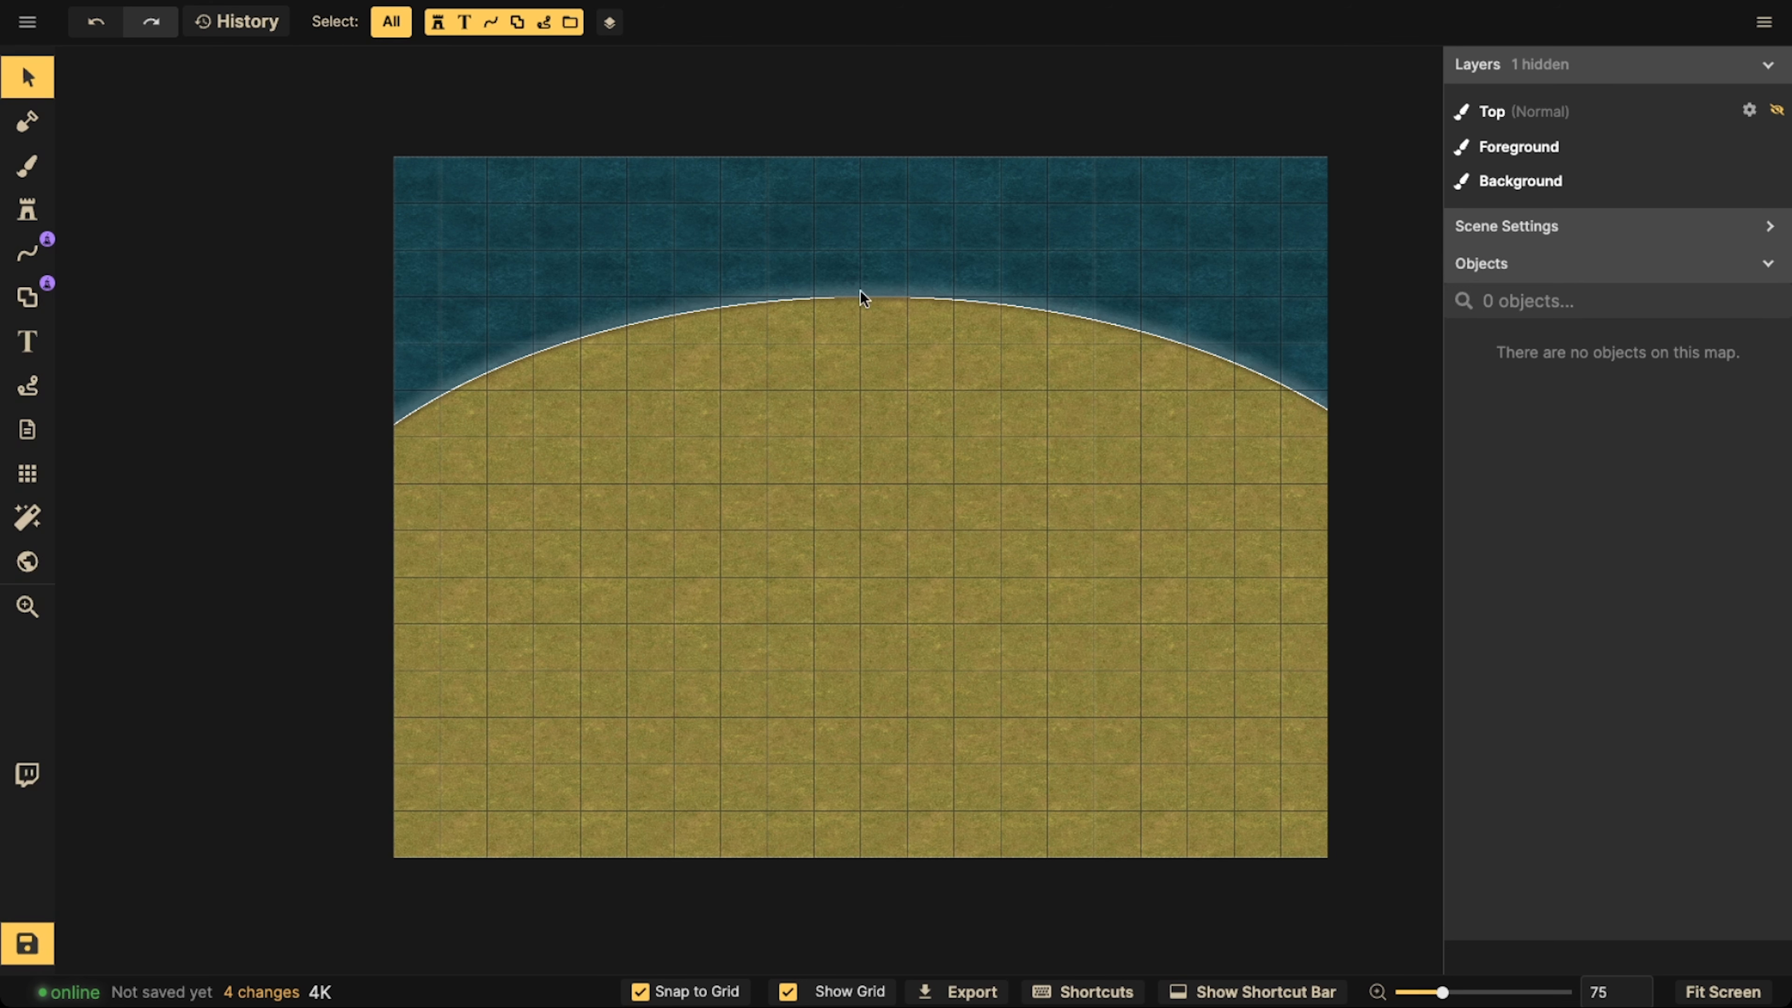
pyautogui.scroll(-1, 709, 381)
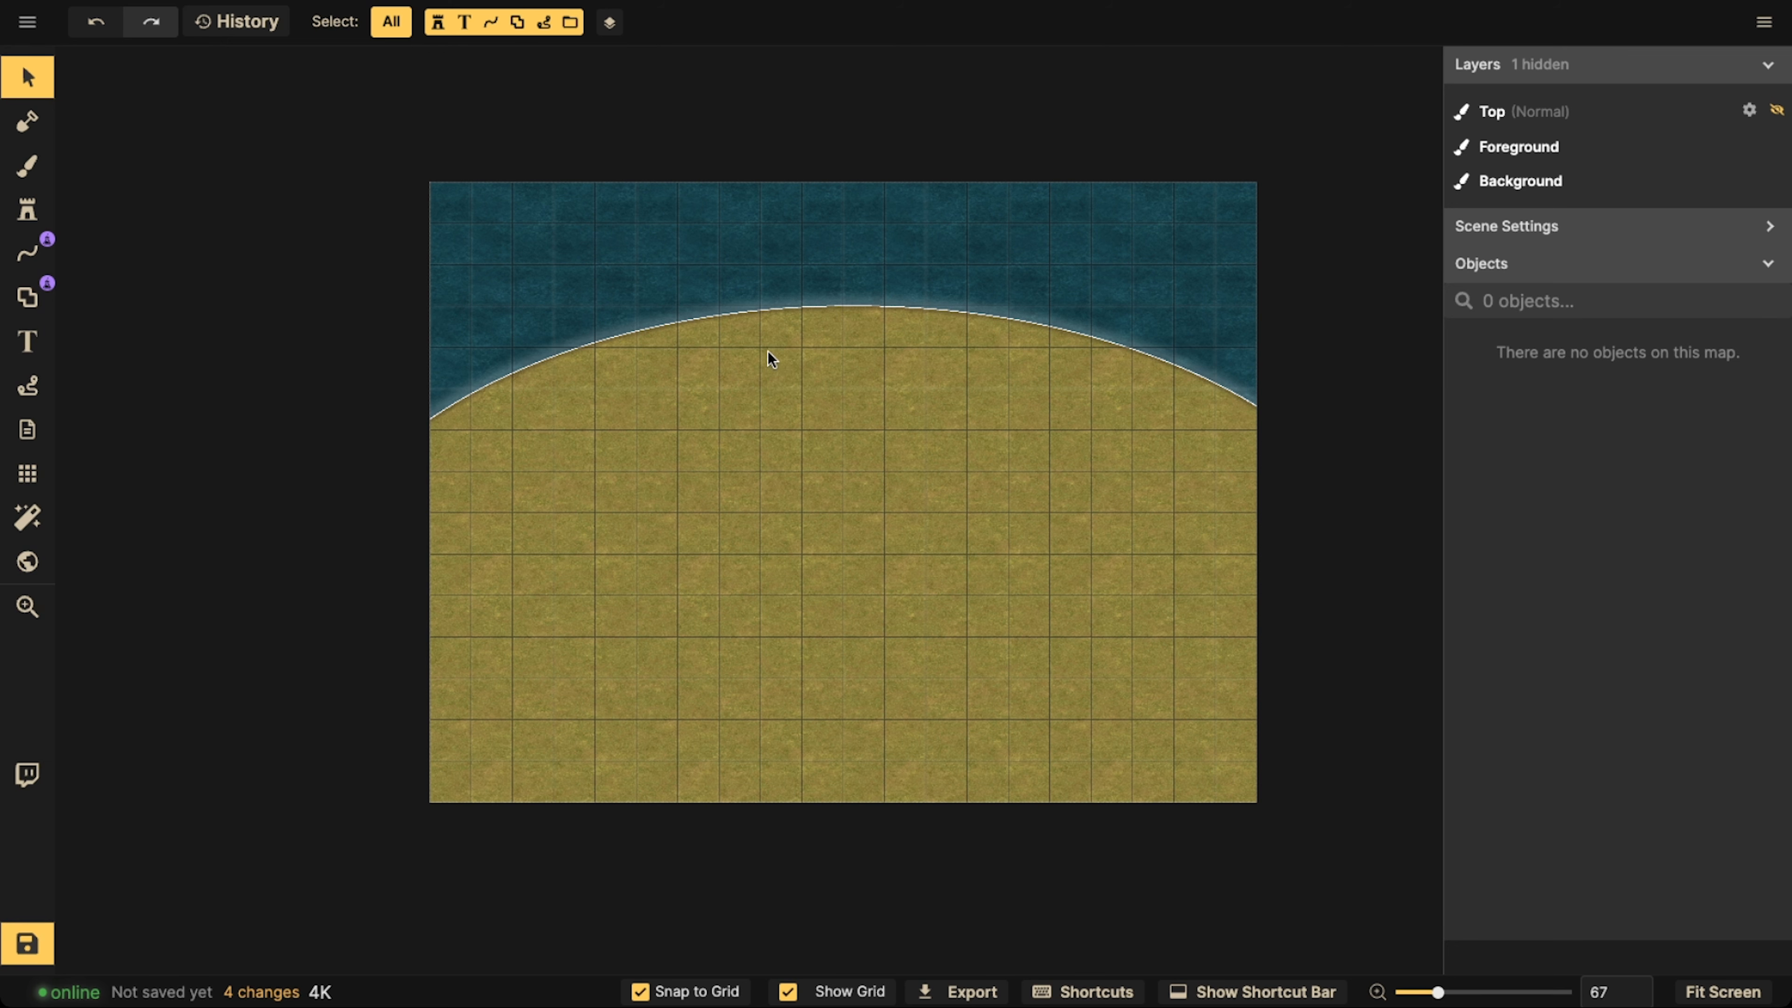
pyautogui.hscroll(2, 767, 350)
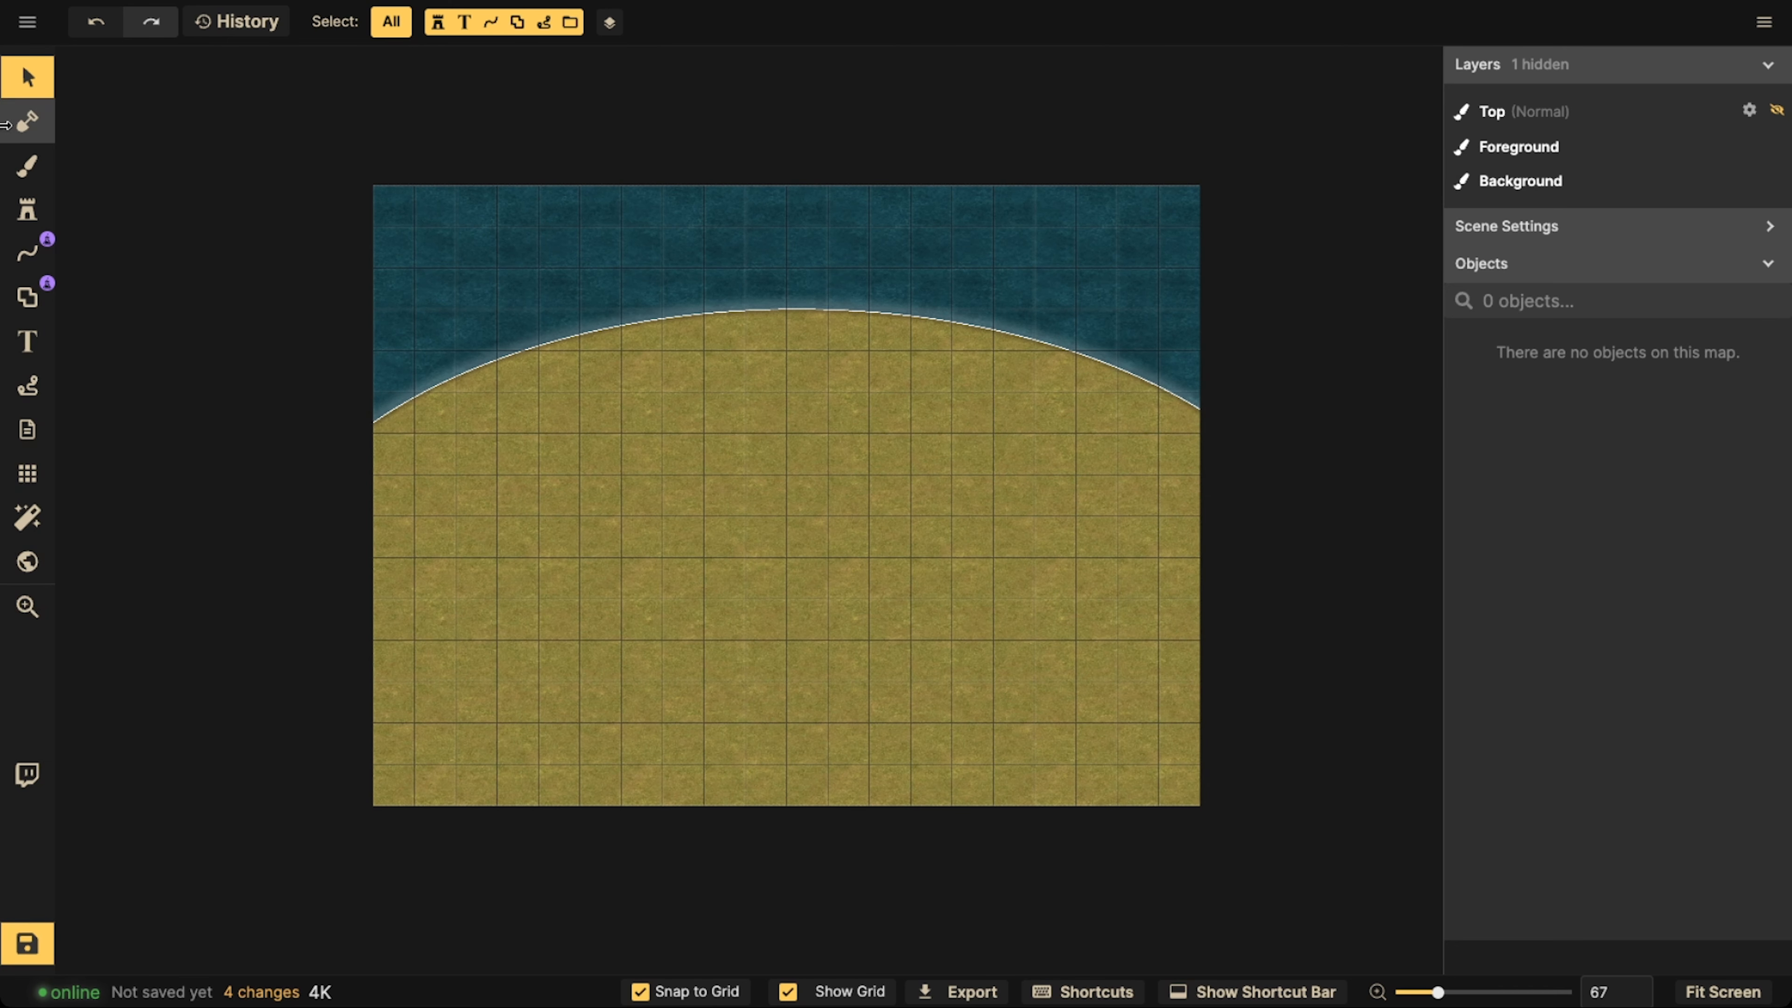
# Subtract a winding channel across the land with the rough mask brush at size 35, and remove the land south of it with the mask fill.
pyautogui.click(26, 122)
pyautogui.click(325, 113)
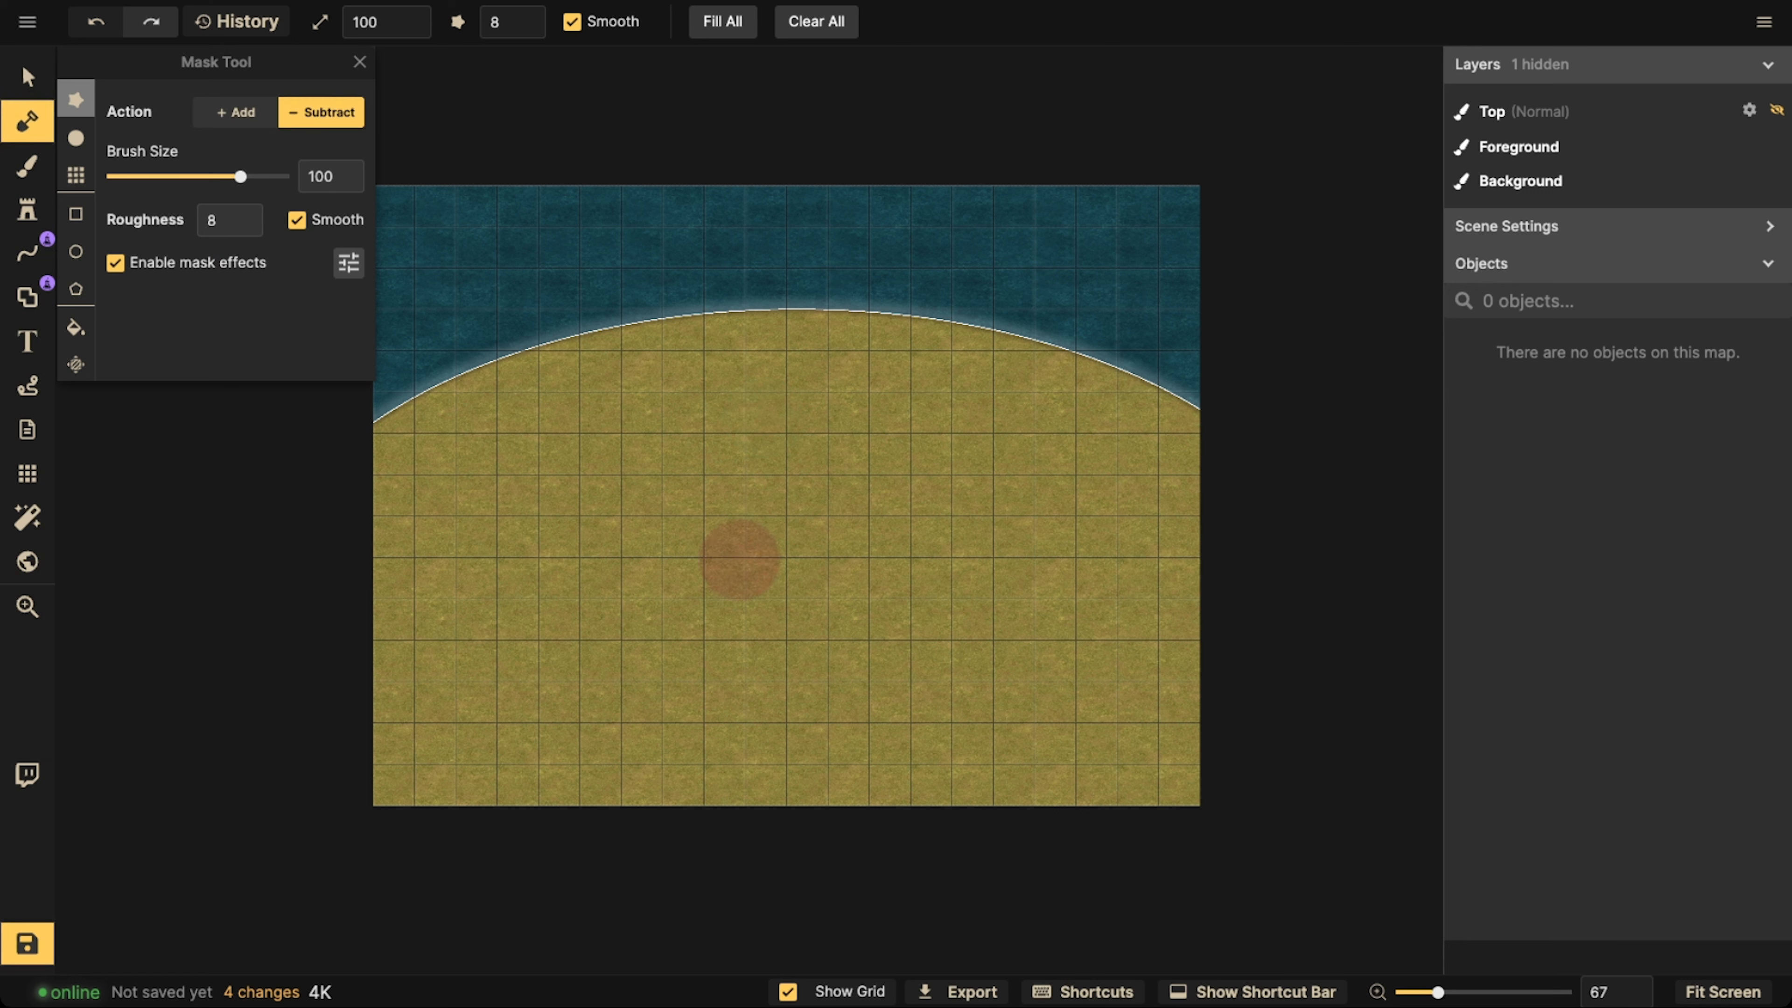
pyautogui.moveTo(240, 177); pyautogui.dragTo(186, 178)
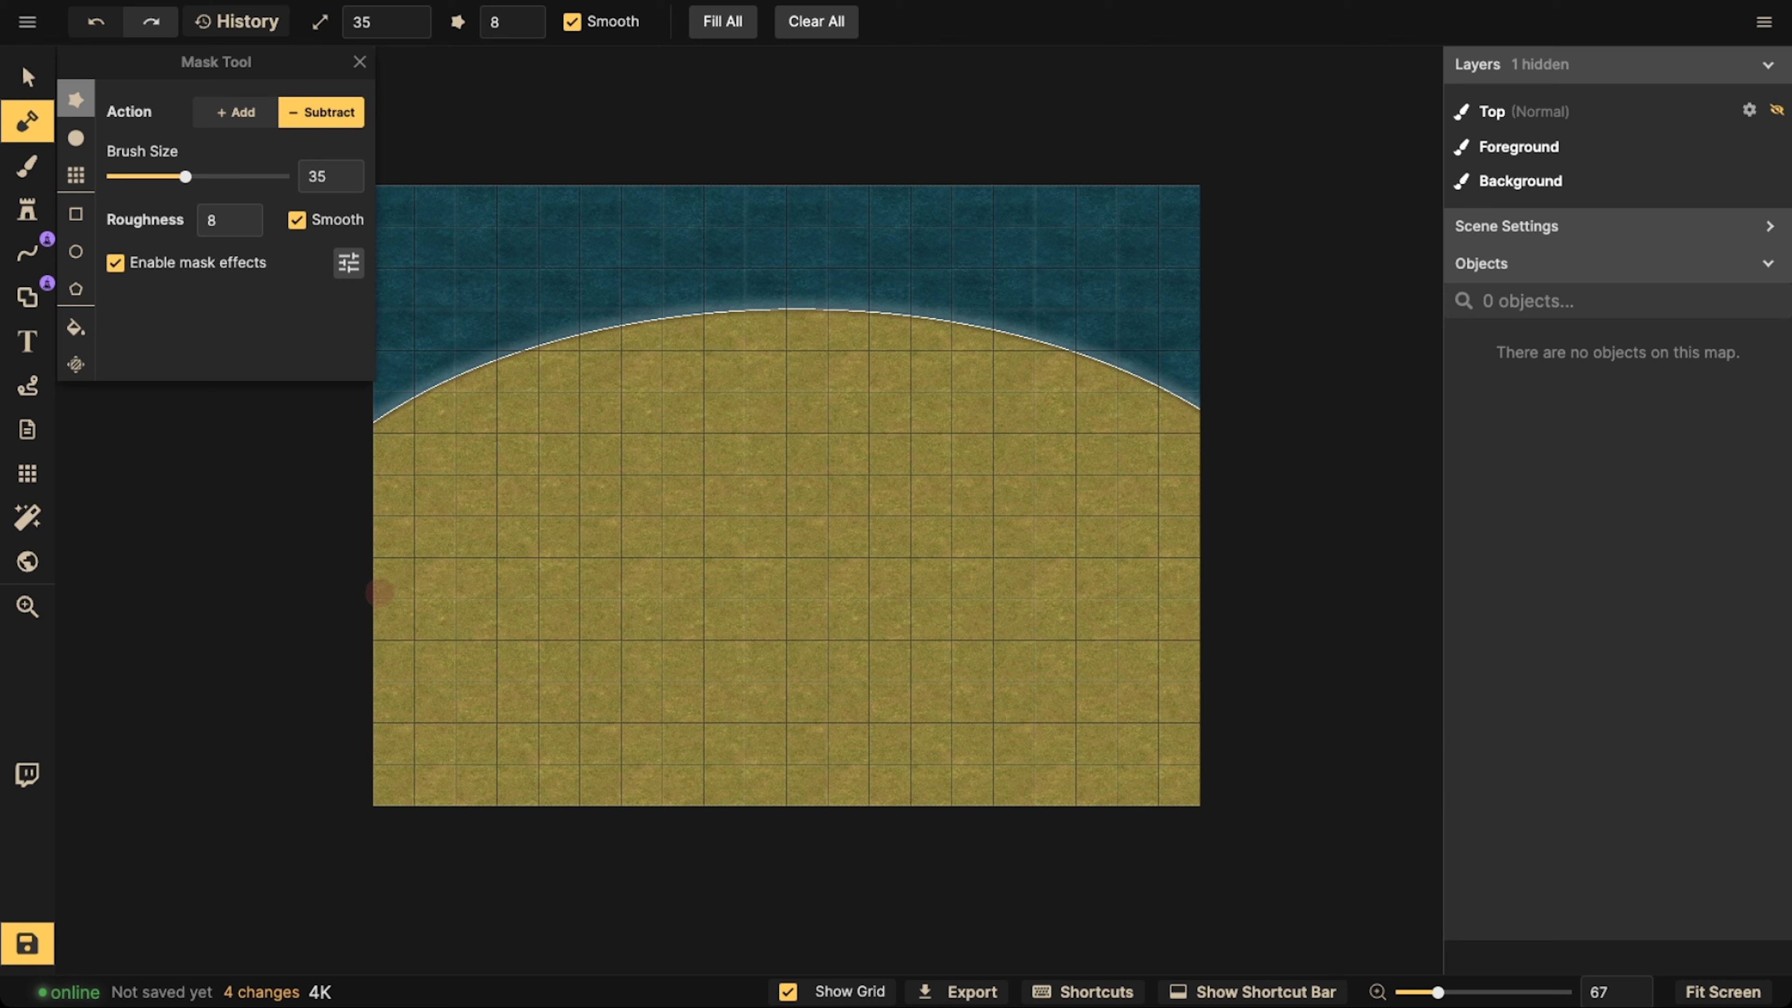
pyautogui.moveTo(374, 608)
pyautogui.mouseDown()
pyautogui.moveTo(483, 536)
pyautogui.moveTo(522, 583)
pyautogui.moveTo(517, 648)
pyautogui.moveTo(542, 677)
pyautogui.moveTo(587, 678)
pyautogui.moveTo(660, 625)
pyautogui.moveTo(663, 596)
pyautogui.moveTo(636, 572)
pyautogui.moveTo(662, 523)
pyautogui.moveTo(730, 520)
pyautogui.moveTo(790, 573)
pyautogui.moveTo(826, 549)
pyautogui.moveTo(813, 481)
pyautogui.moveTo(862, 473)
pyautogui.moveTo(930, 524)
pyautogui.moveTo(950, 637)
pyautogui.moveTo(860, 714)
pyautogui.moveTo(859, 750)
pyautogui.moveTo(912, 758)
pyautogui.moveTo(1000, 751)
pyautogui.moveTo(1062, 704)
pyautogui.moveTo(1061, 497)
pyautogui.moveTo(1091, 449)
pyautogui.moveTo(1147, 445)
pyautogui.moveTo(1167, 507)
pyautogui.moveTo(1263, 558)
pyautogui.mouseUp()
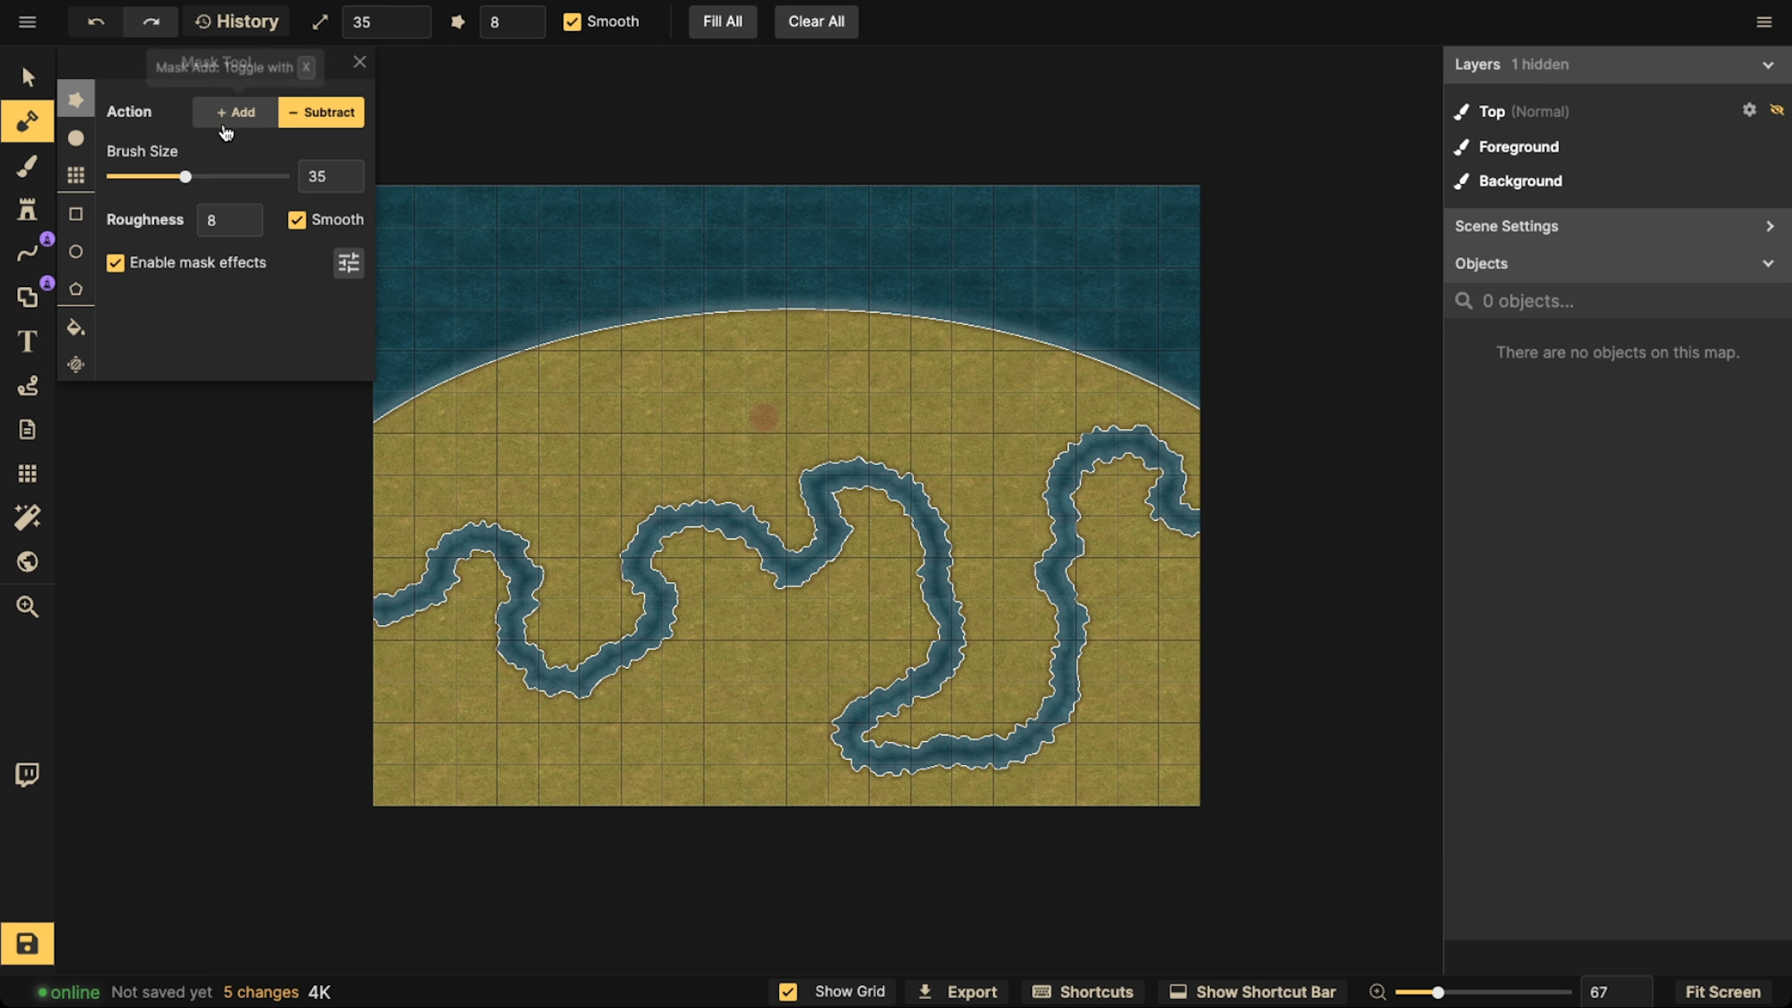
pyautogui.click(76, 327)
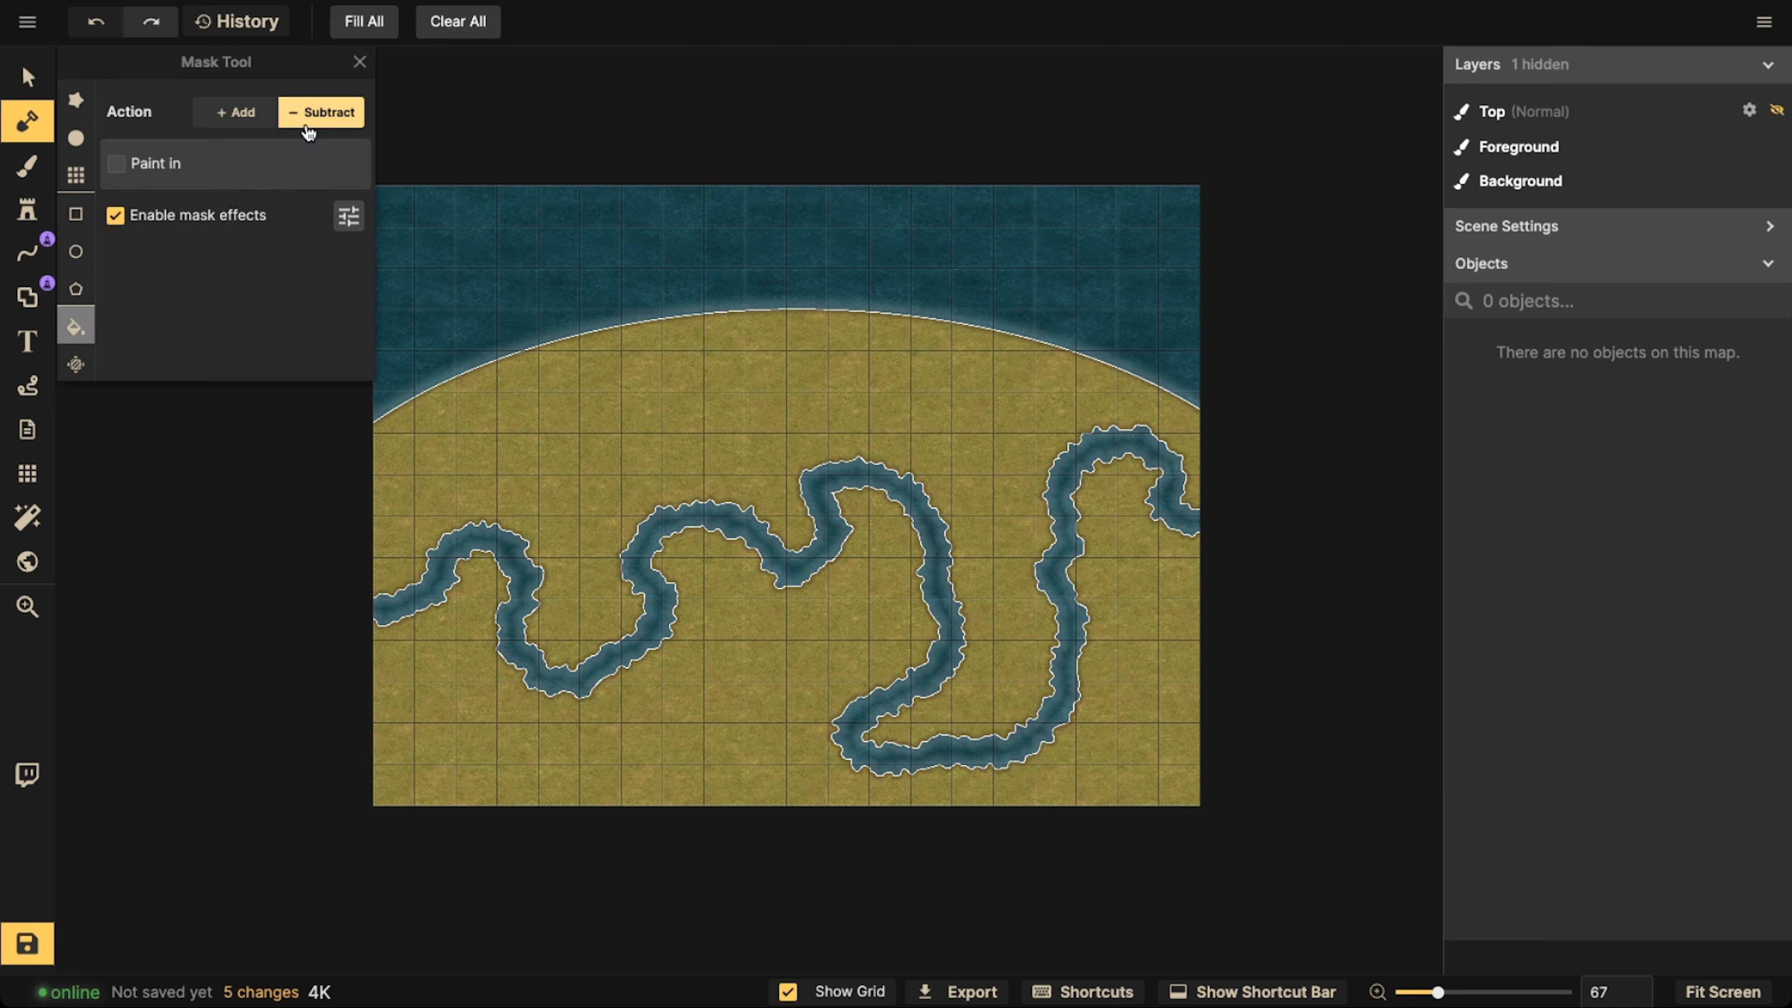
pyautogui.click(727, 657)
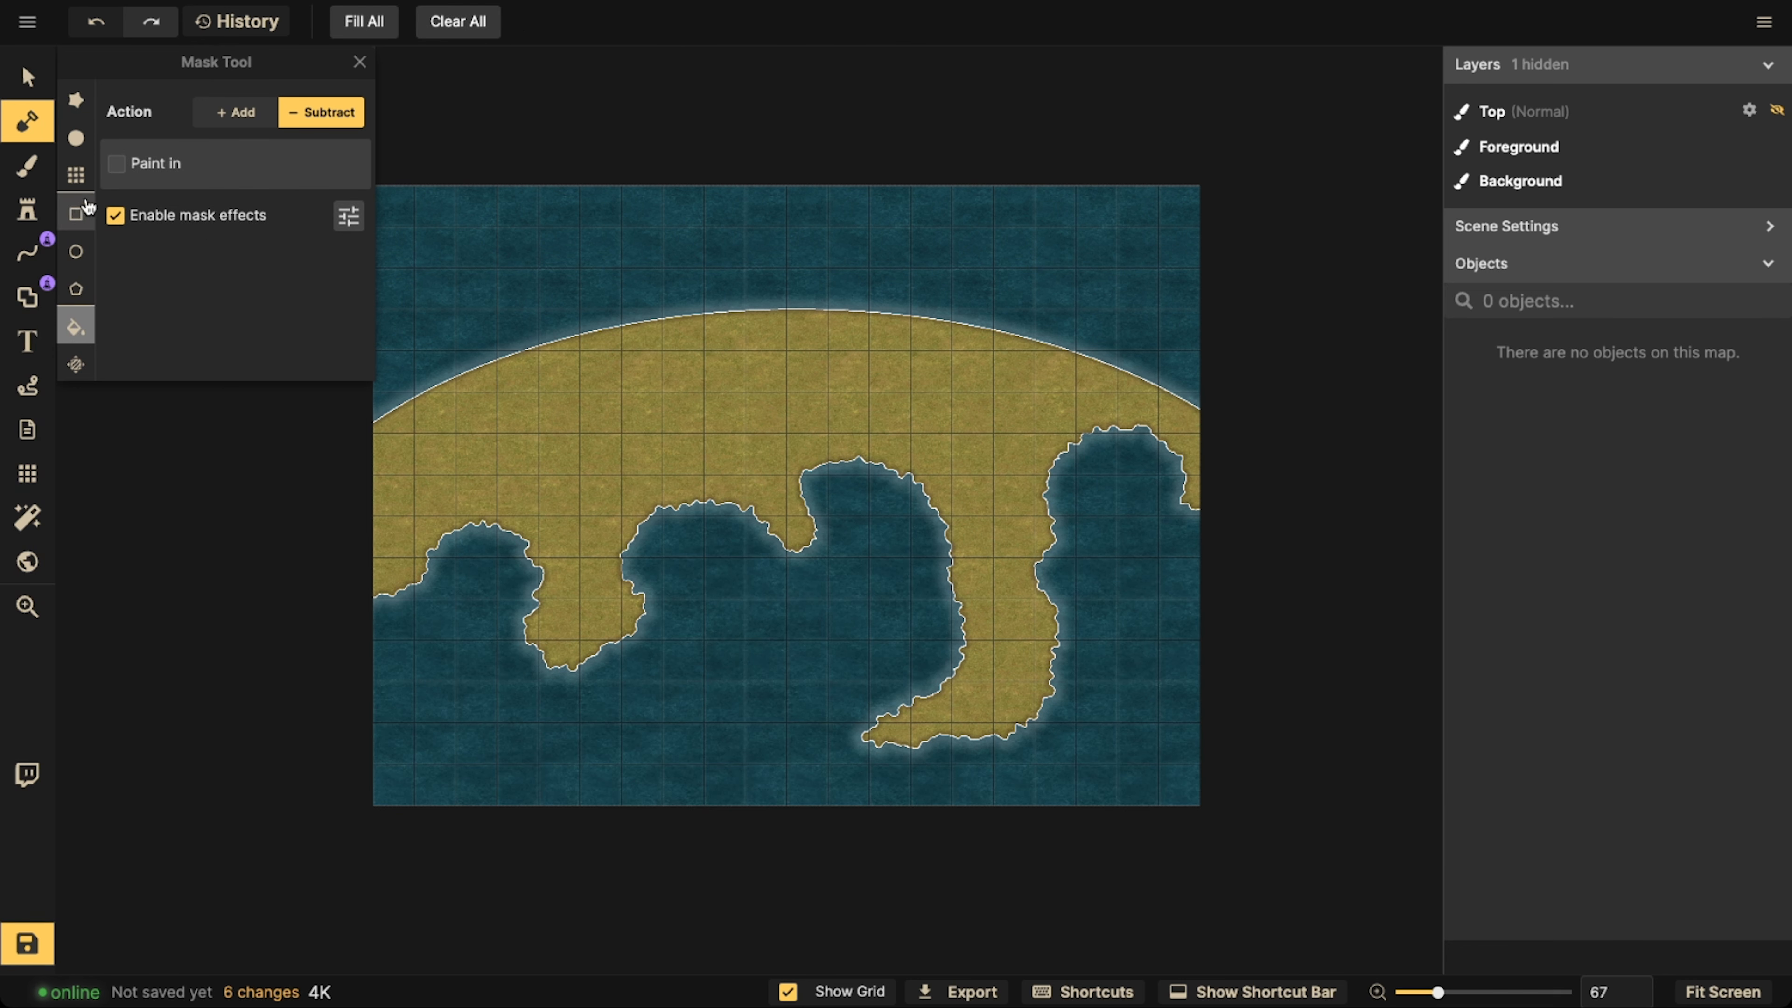
# Add land with the rough mask brush along the southern bays, enlarging both peninsulas and reshaping the southeastern shore.
pyautogui.click(215, 116)
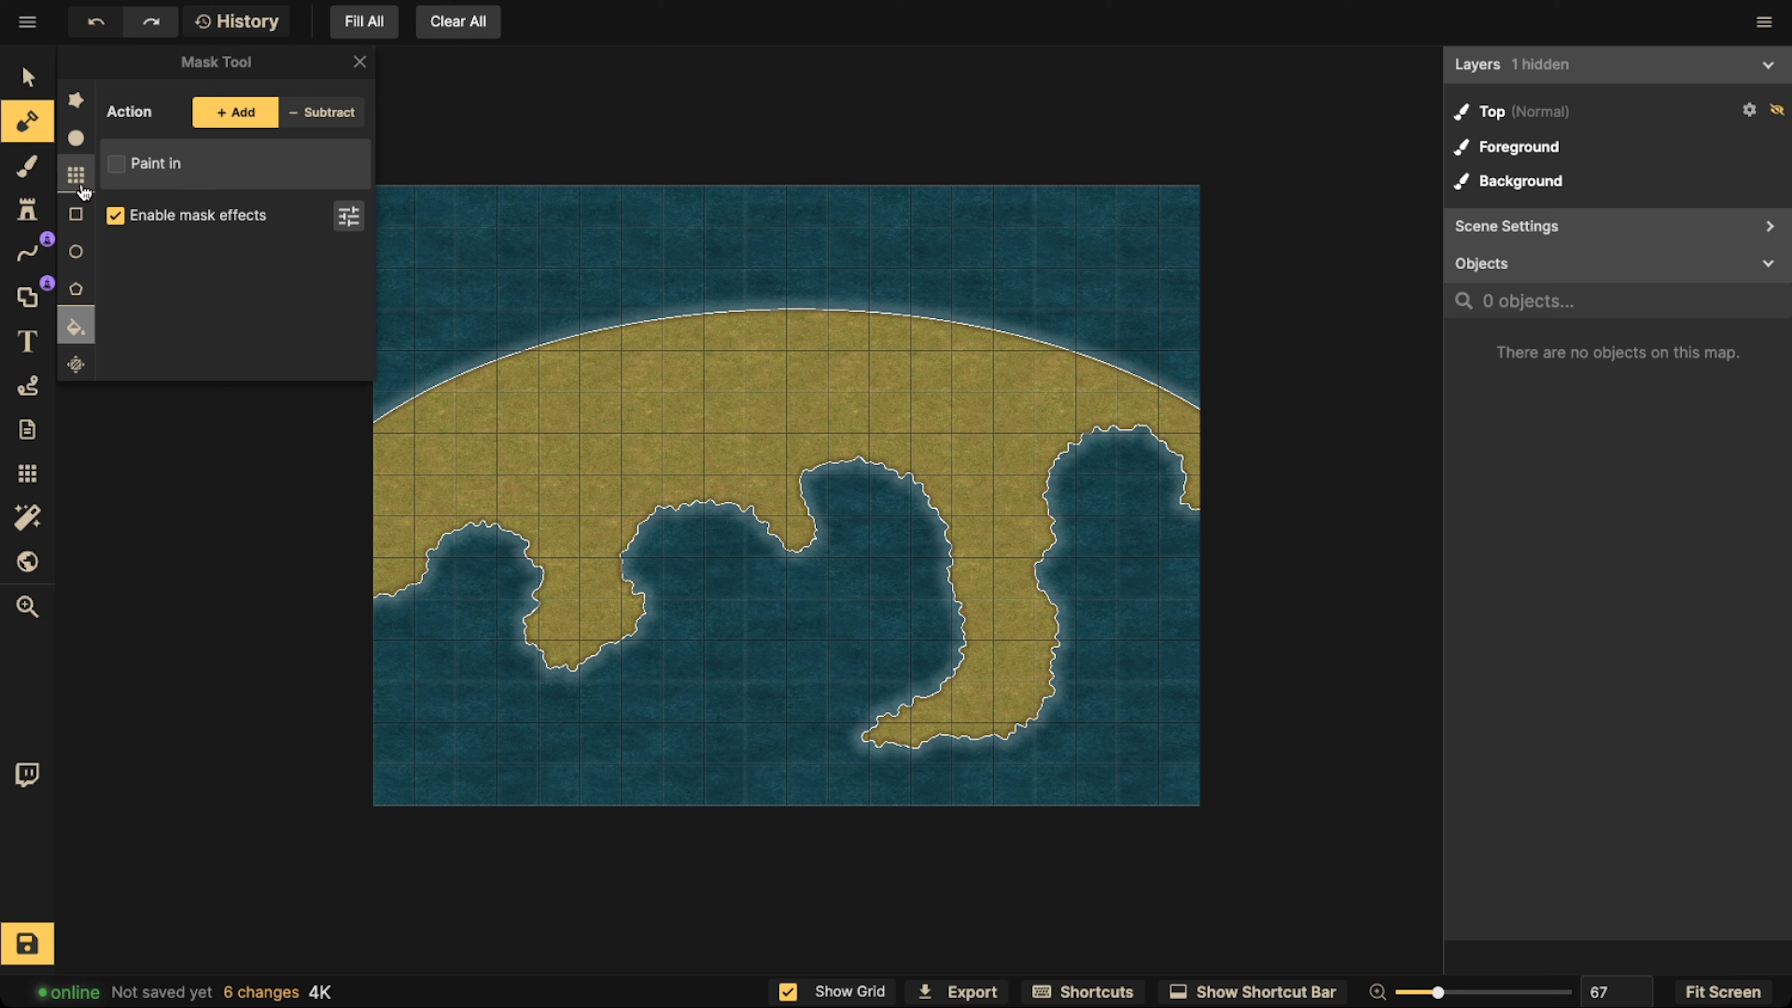
pyautogui.click(76, 99)
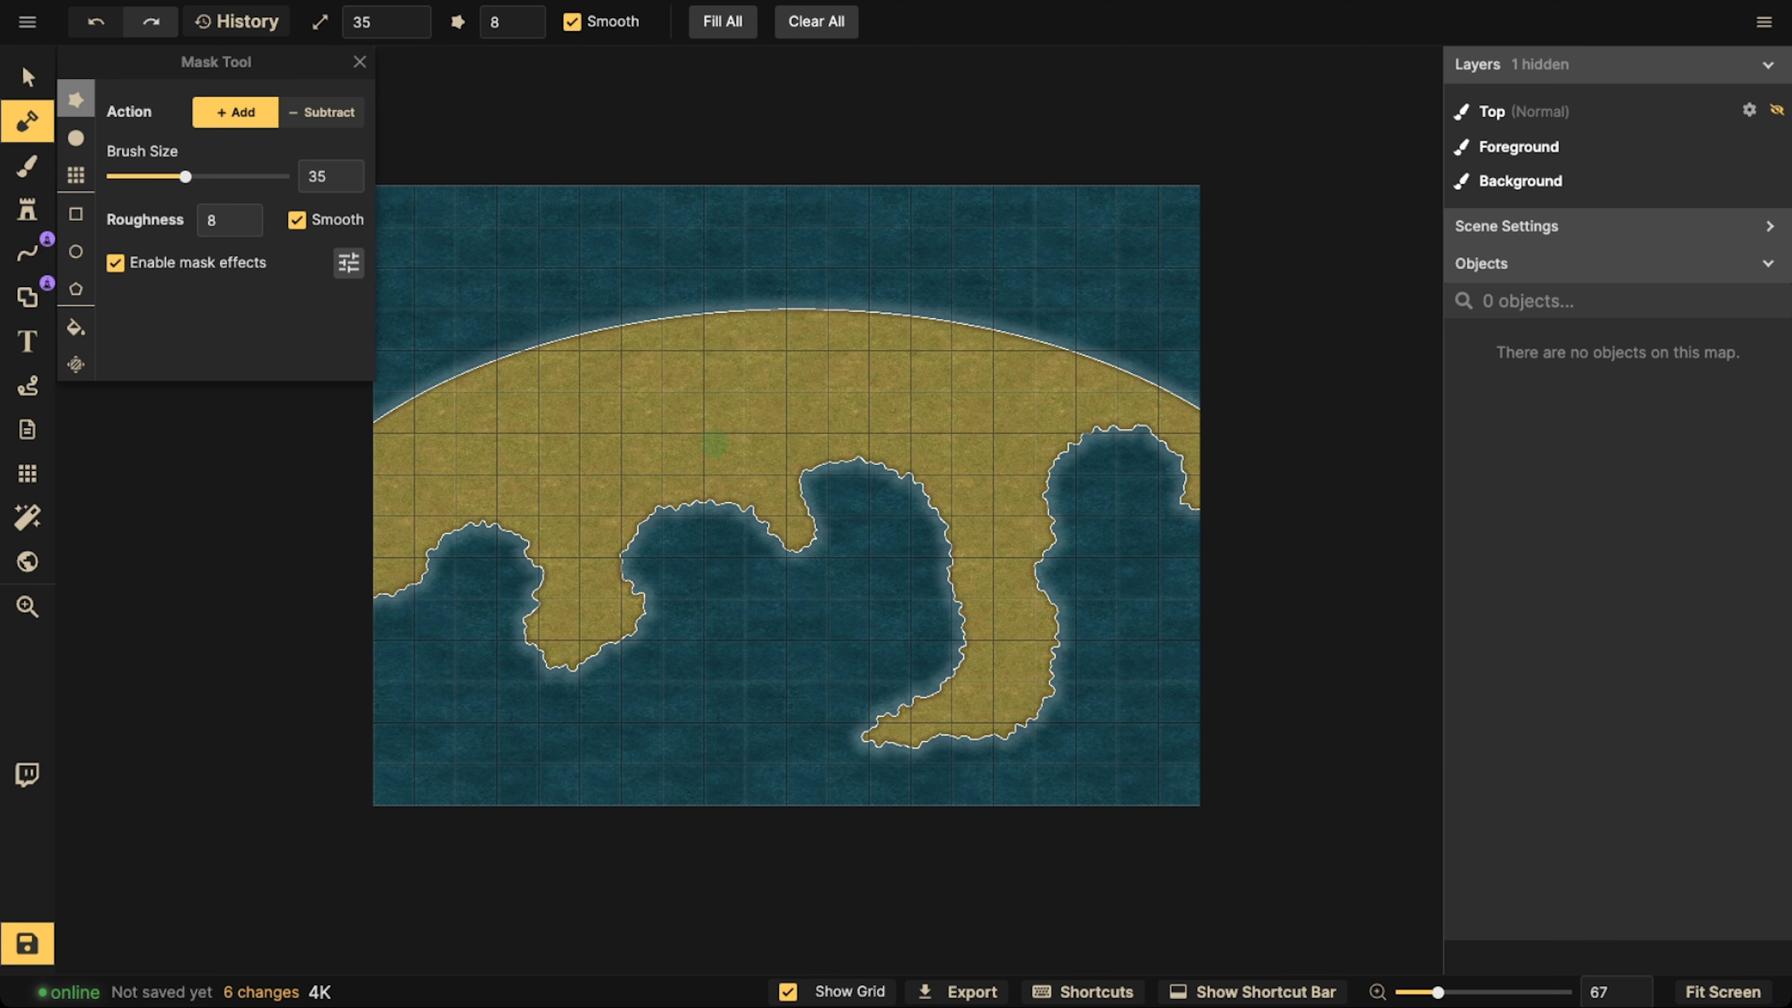
pyautogui.moveTo(1069, 441)
pyautogui.mouseDown()
pyautogui.moveTo(1143, 432)
pyautogui.moveTo(1144, 458)
pyautogui.moveTo(1218, 507)
pyautogui.moveTo(1161, 496)
pyautogui.moveTo(1114, 451)
pyautogui.moveTo(1036, 491)
pyautogui.moveTo(1099, 451)
pyautogui.moveTo(1139, 454)
pyautogui.moveTo(1057, 505)
pyautogui.mouseUp()
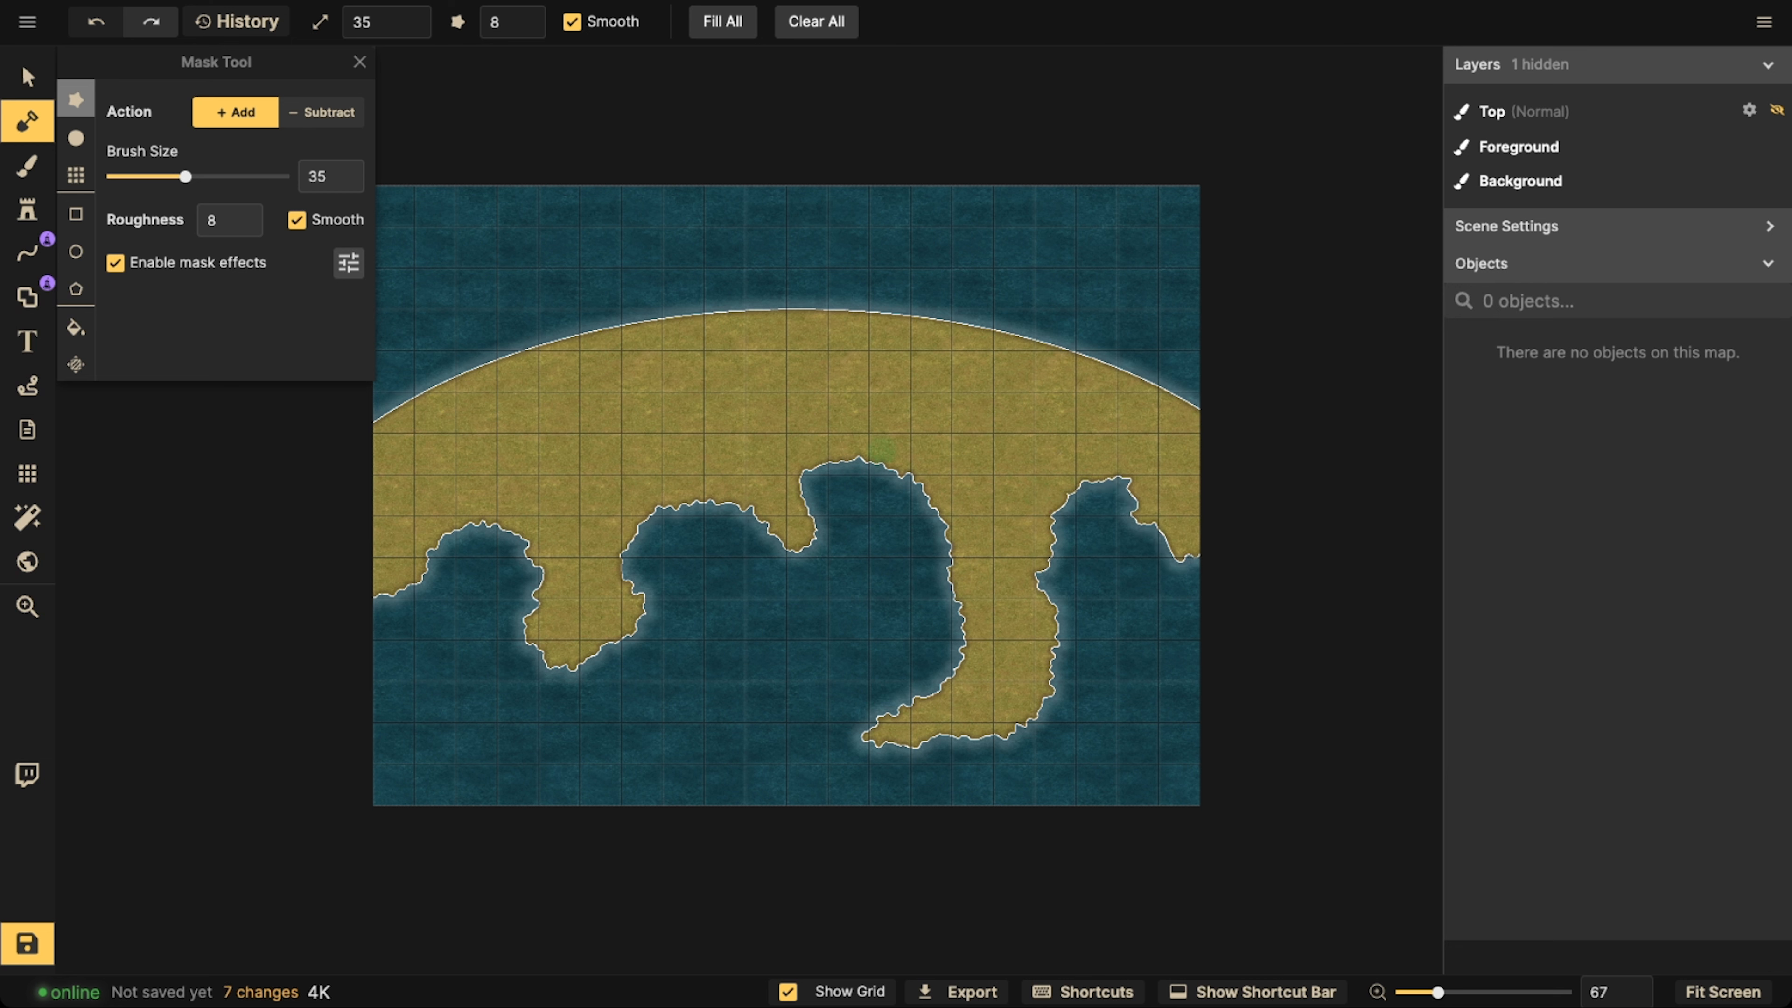
pyautogui.moveTo(812, 490)
pyautogui.mouseDown()
pyautogui.moveTo(856, 453)
pyautogui.moveTo(900, 487)
pyautogui.moveTo(959, 614)
pyautogui.moveTo(896, 684)
pyautogui.moveTo(836, 697)
pyautogui.moveTo(812, 681)
pyautogui.moveTo(841, 717)
pyautogui.moveTo(935, 682)
pyautogui.moveTo(951, 567)
pyautogui.moveTo(875, 470)
pyautogui.moveTo(804, 507)
pyautogui.moveTo(818, 552)
pyautogui.moveTo(743, 500)
pyautogui.moveTo(636, 532)
pyautogui.moveTo(659, 618)
pyautogui.moveTo(623, 727)
pyautogui.moveTo(531, 654)
pyautogui.moveTo(526, 623)
pyautogui.moveTo(578, 612)
pyautogui.moveTo(635, 632)
pyautogui.mouseUp()
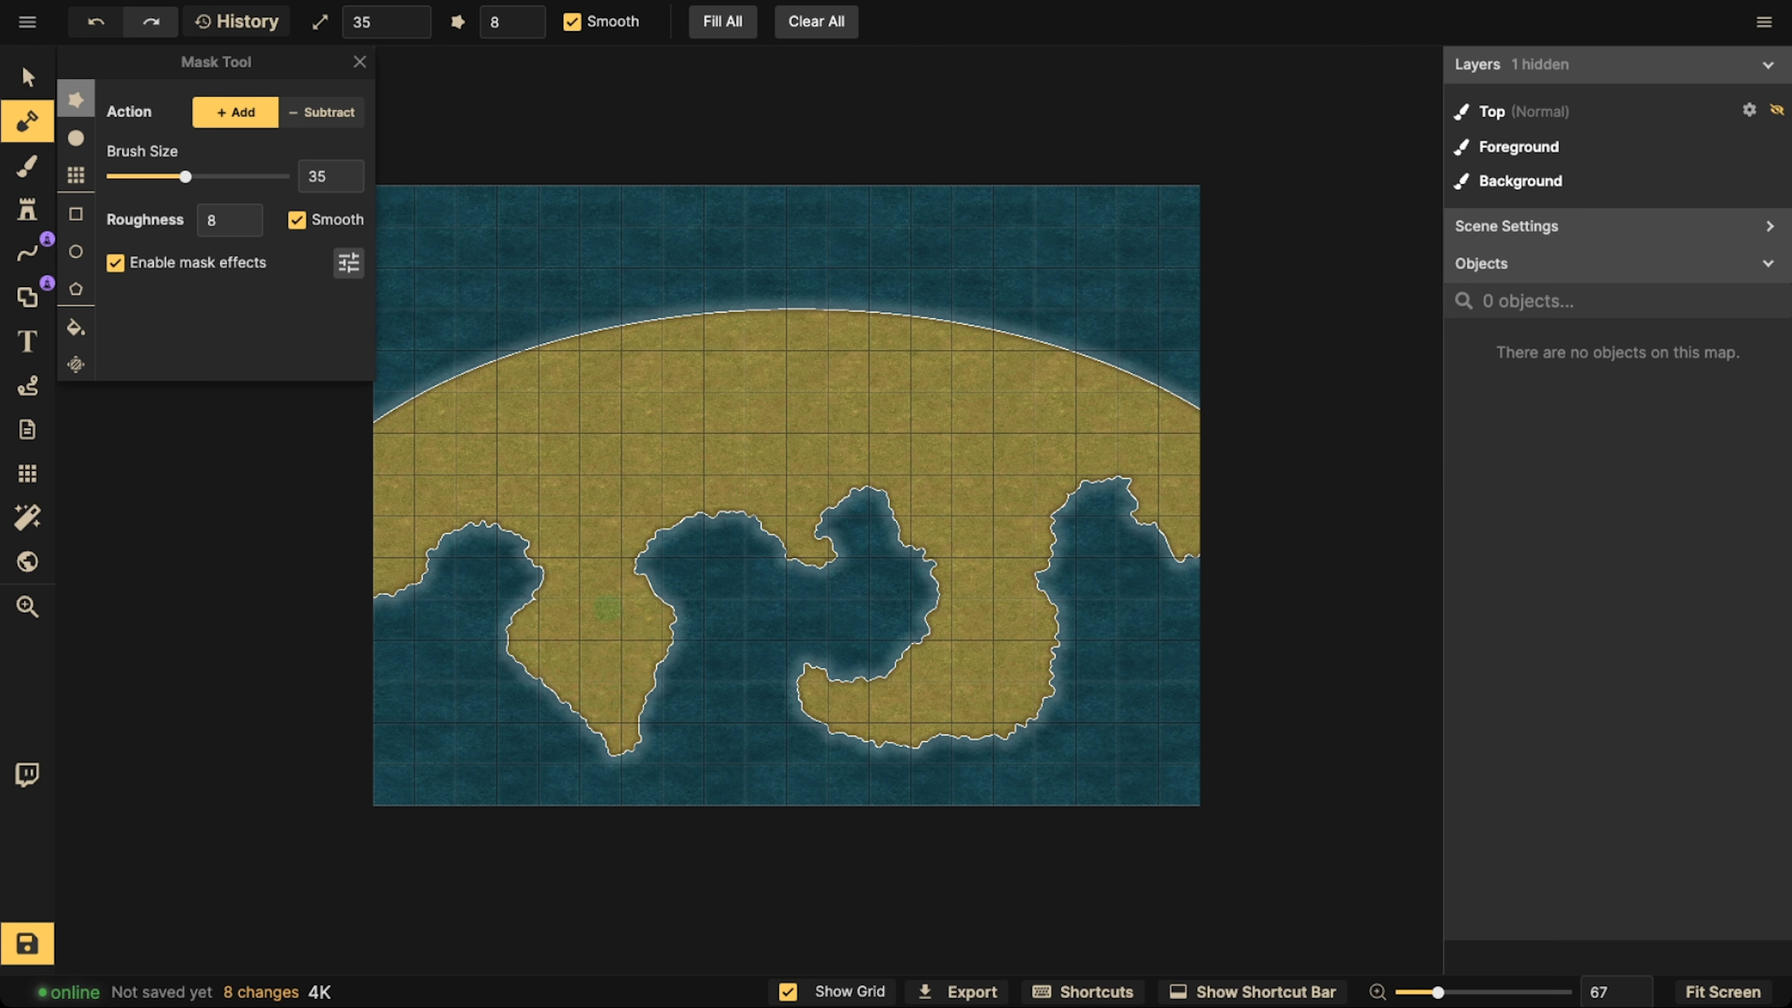
# Add land with the rough mask brush along the western and eastern bays and the western peninsula's southeastern shore, undoing the extra western-bay stroke.
pyautogui.moveTo(537, 570)
pyautogui.mouseDown()
pyautogui.moveTo(499, 509)
pyautogui.moveTo(403, 553)
pyautogui.moveTo(405, 604)
pyautogui.moveTo(375, 631)
pyautogui.moveTo(390, 526)
pyautogui.mouseUp()
pyautogui.moveTo(1058, 505)
pyautogui.mouseDown()
pyautogui.moveTo(1118, 491)
pyautogui.moveTo(1161, 528)
pyautogui.mouseUp()
pyautogui.moveTo(663, 620)
pyautogui.mouseDown()
pyautogui.moveTo(644, 744)
pyautogui.moveTo(577, 706)
pyautogui.mouseUp()
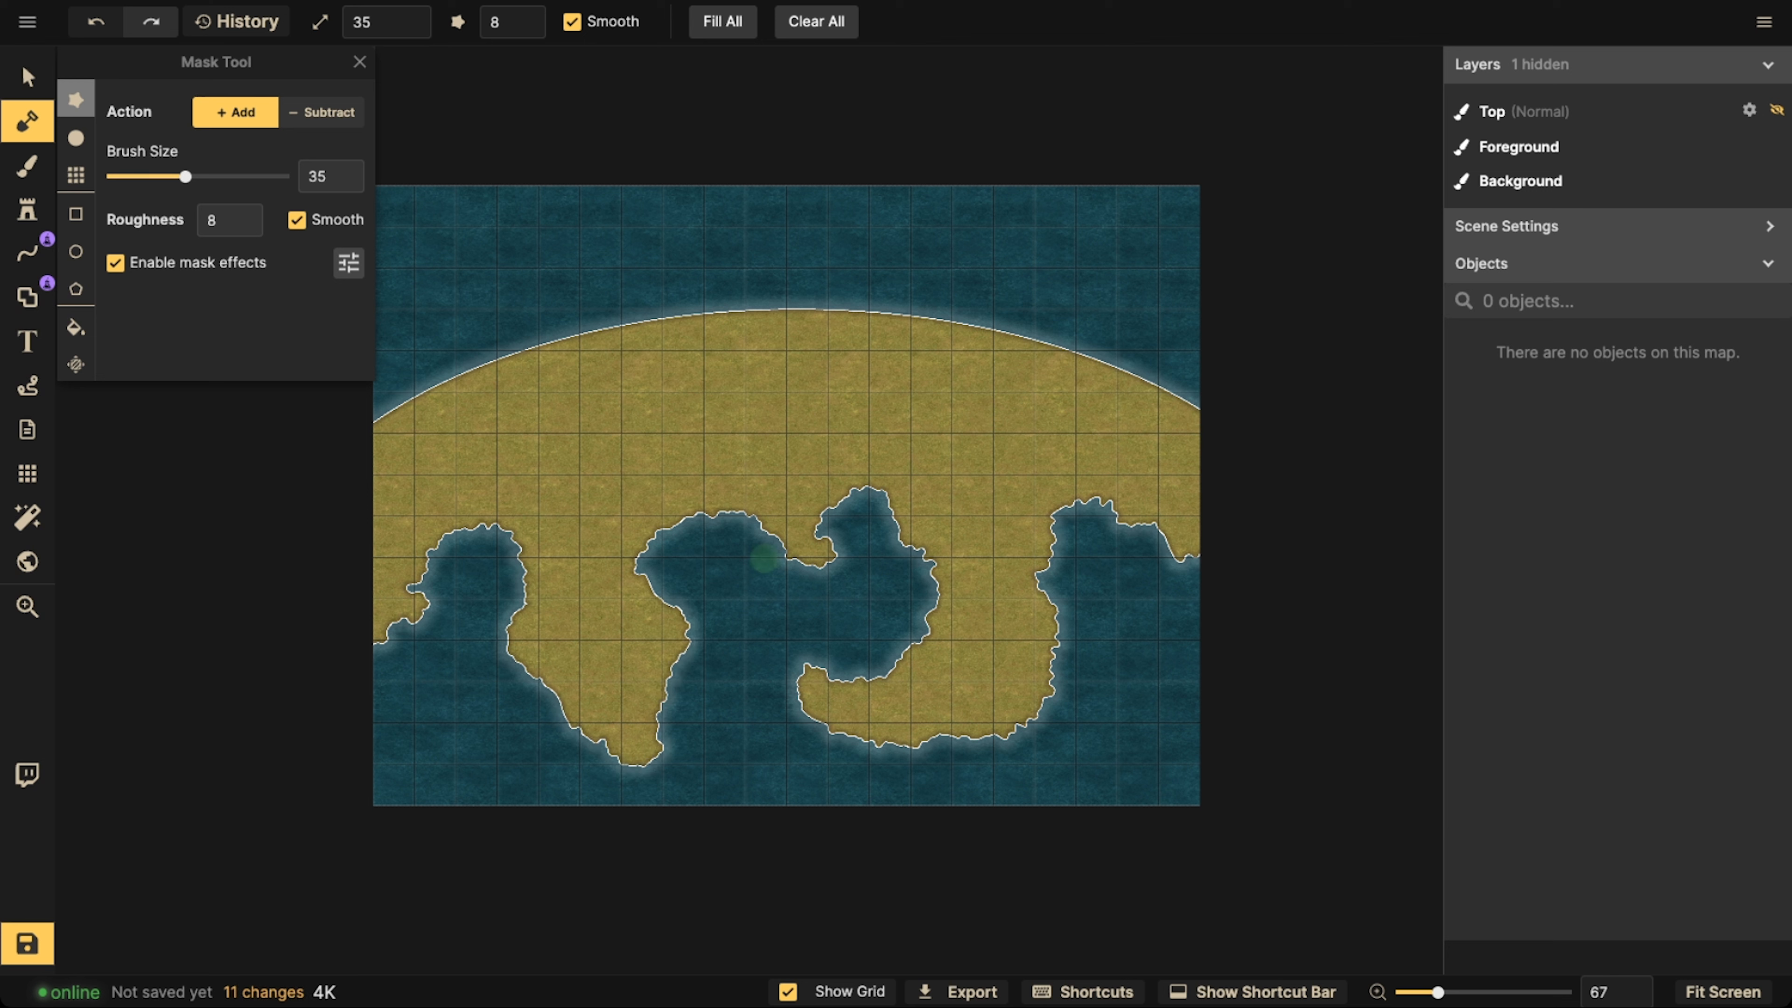
pyautogui.moveTo(1107, 499)
pyautogui.mouseDown()
pyautogui.moveTo(1147, 503)
pyautogui.moveTo(1158, 552)
pyautogui.moveTo(1200, 541)
pyautogui.mouseUp()
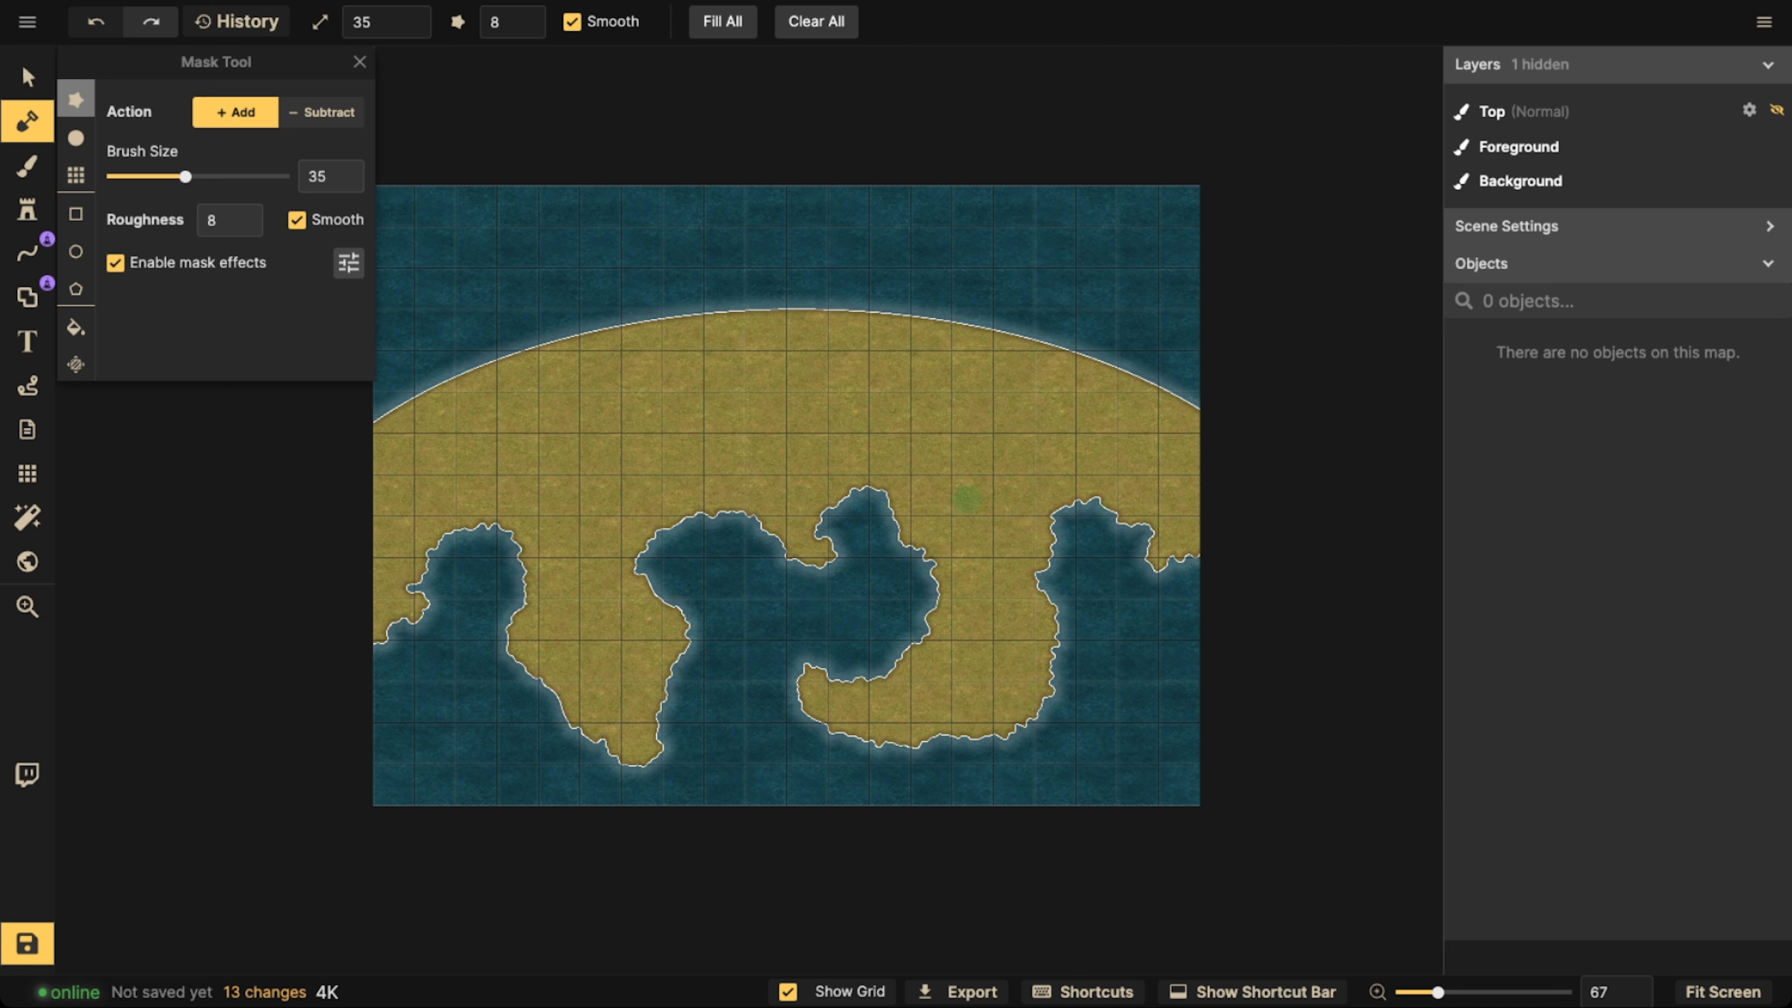
pyautogui.moveTo(471, 552); pyautogui.dragTo(489, 519)
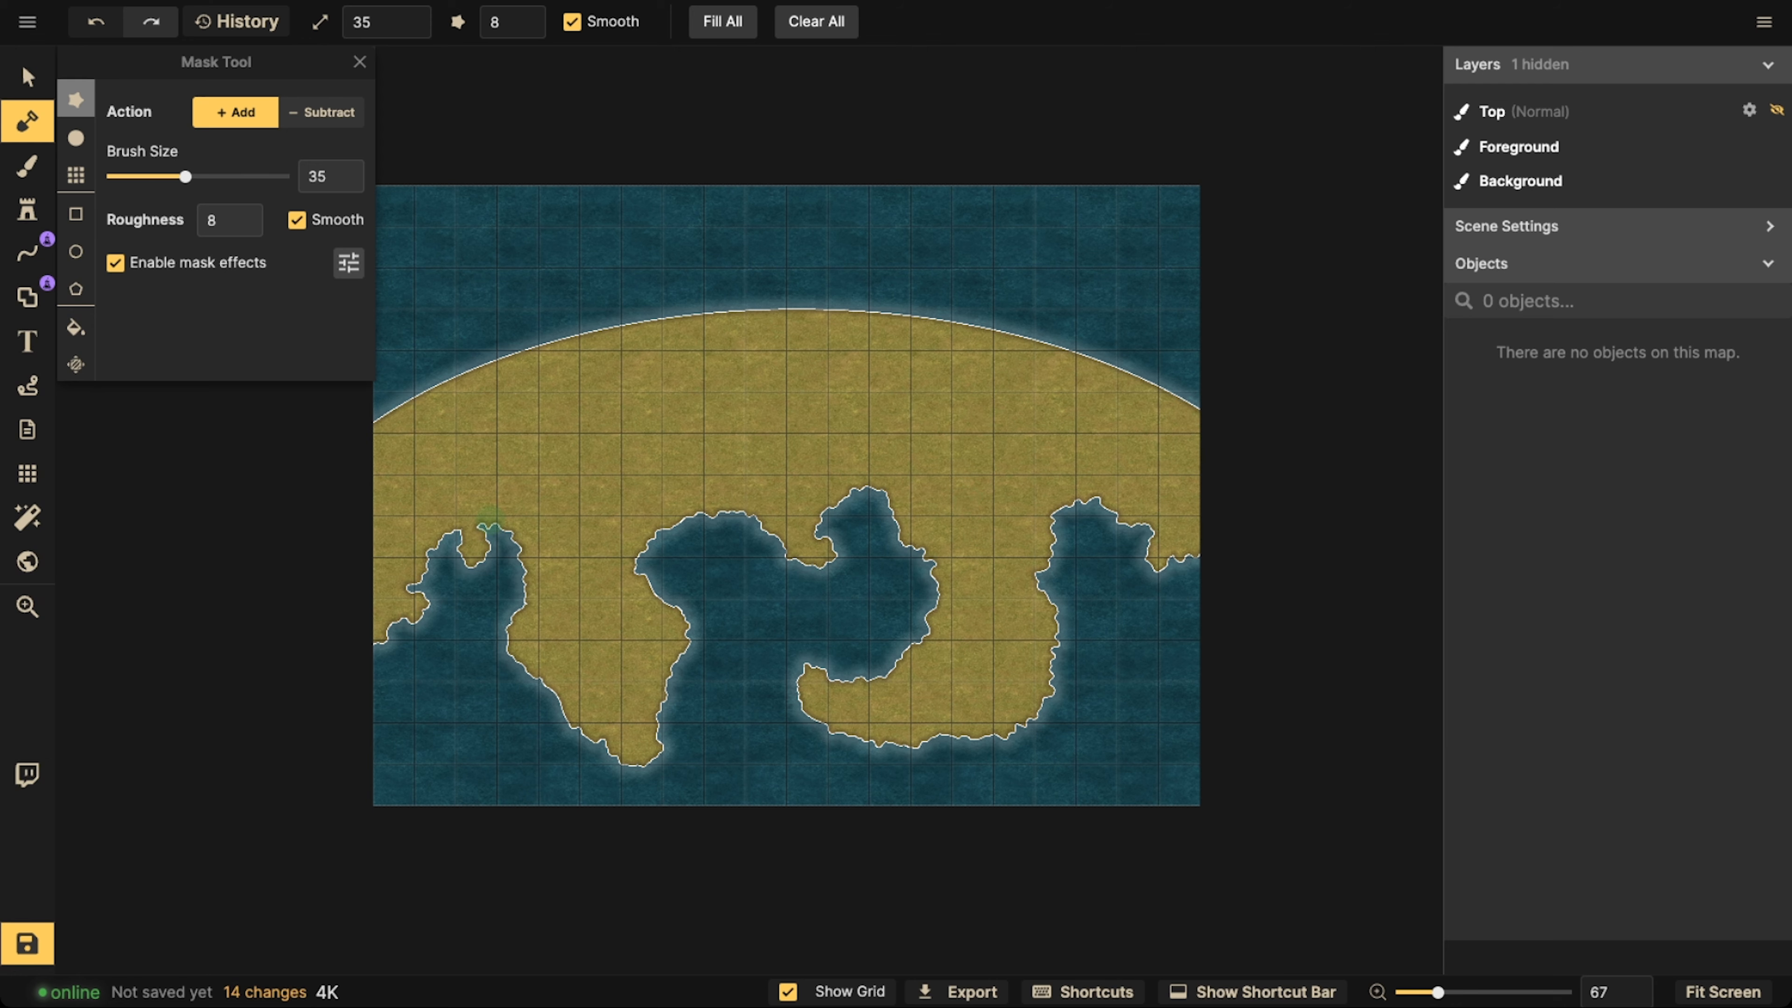
pyautogui.hotkey('ctrl', 'z')
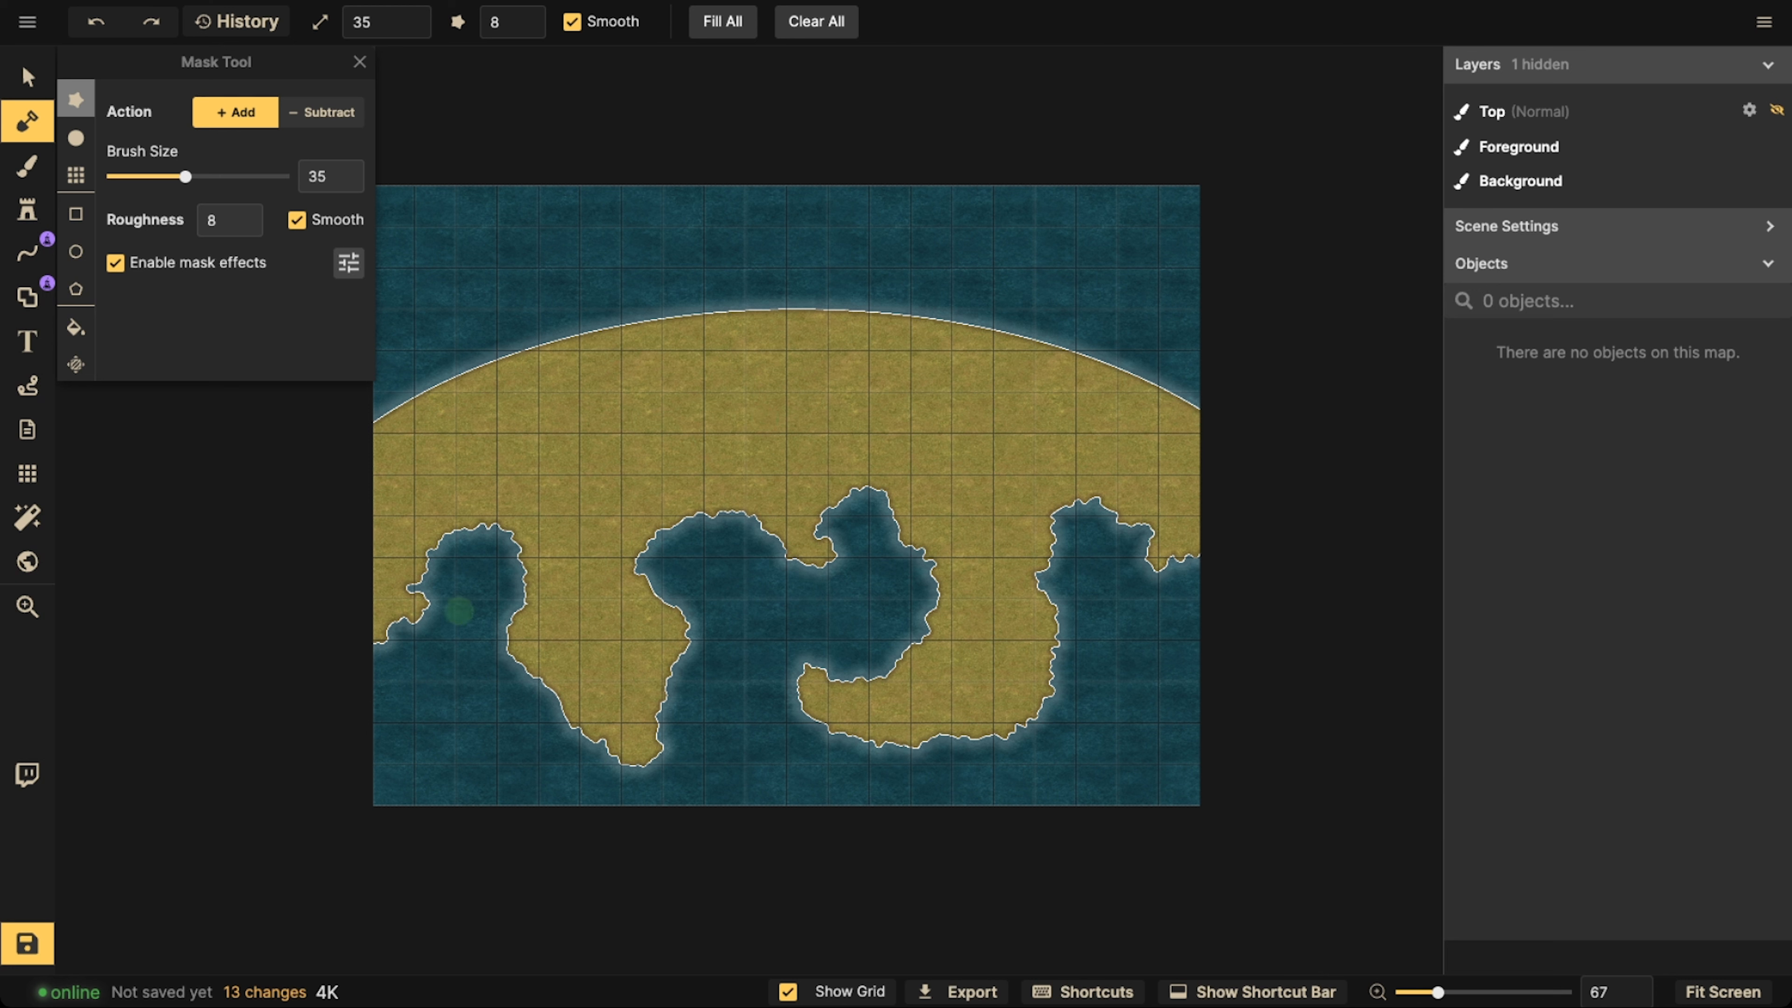
# Change the stroke colour in the mask effects to light grey (c5c5c5).
pyautogui.click(28, 76)
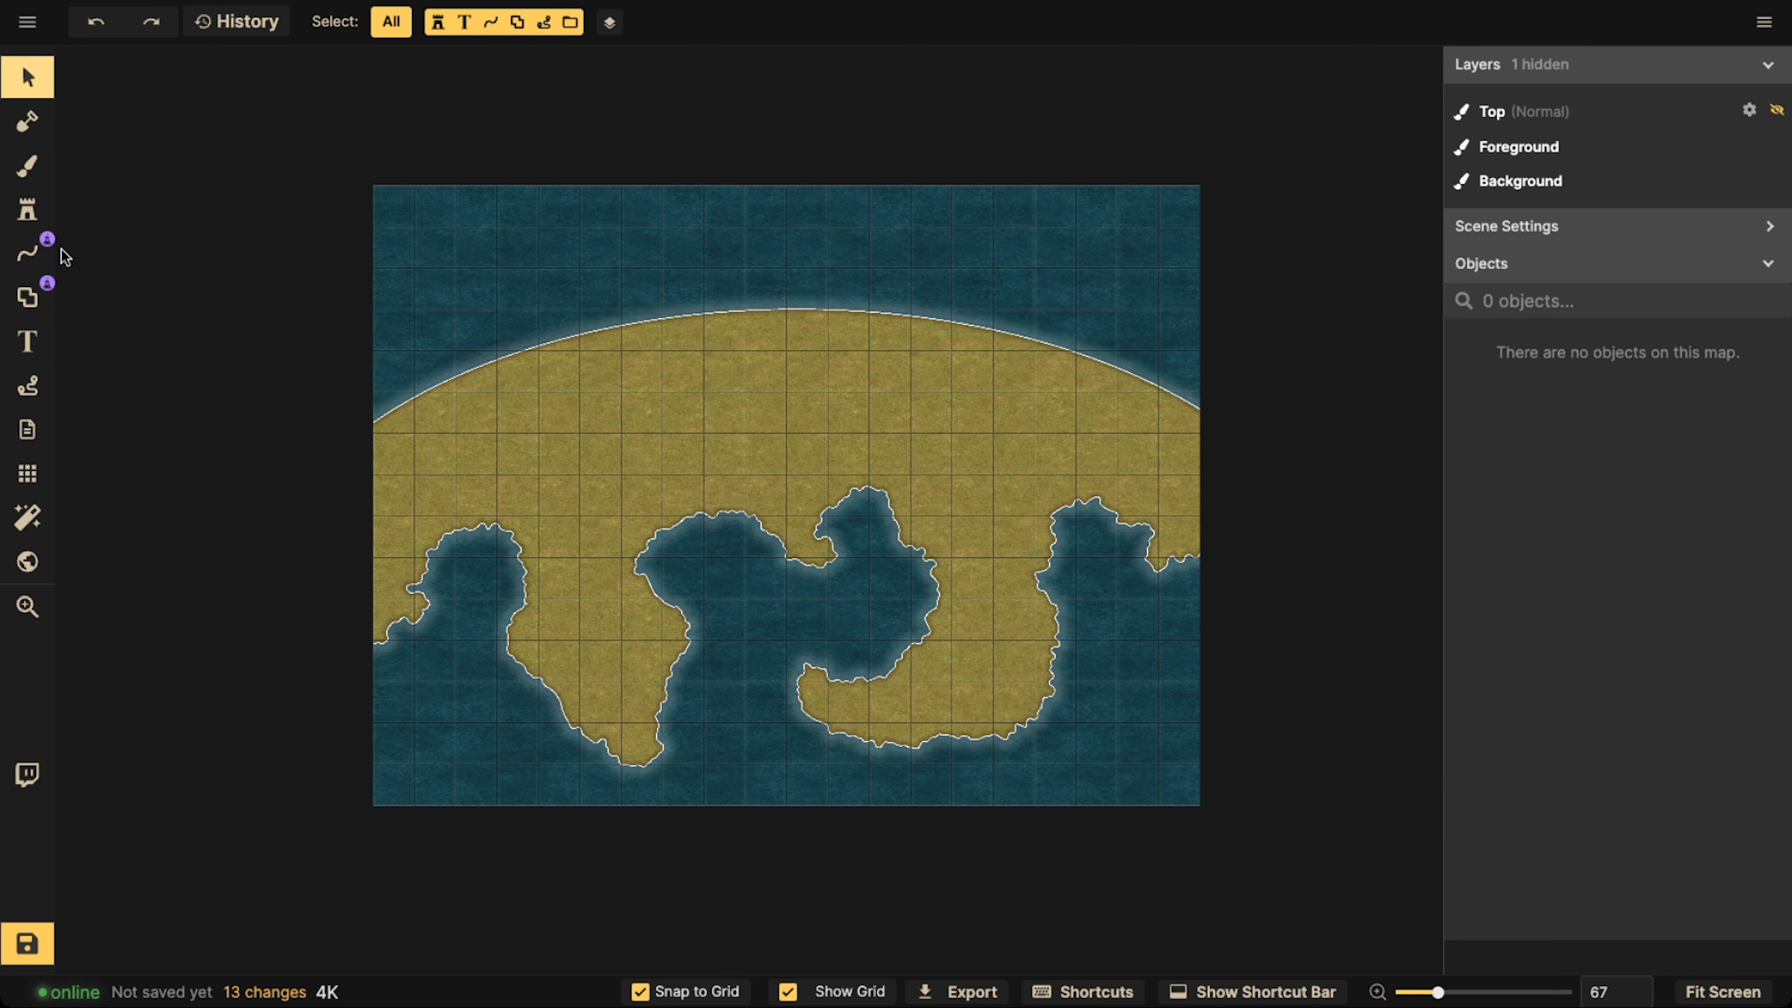
pyautogui.click(32, 133)
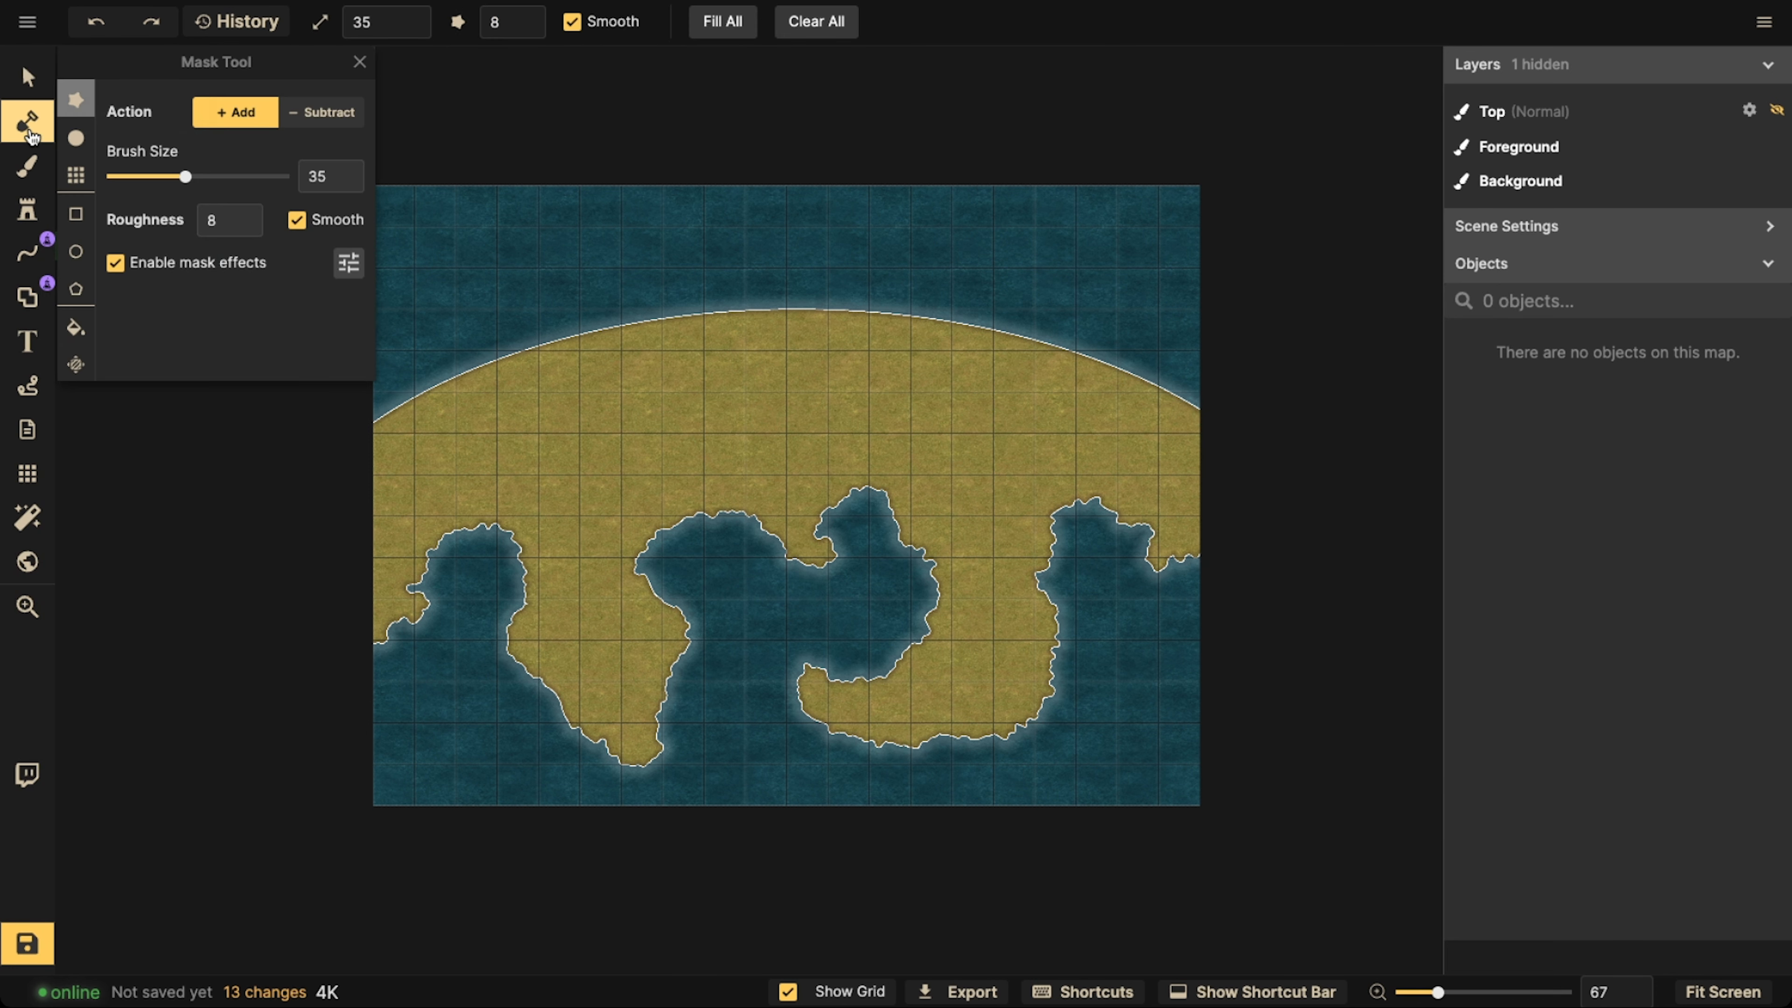
pyautogui.click(348, 263)
pyautogui.click(546, 172)
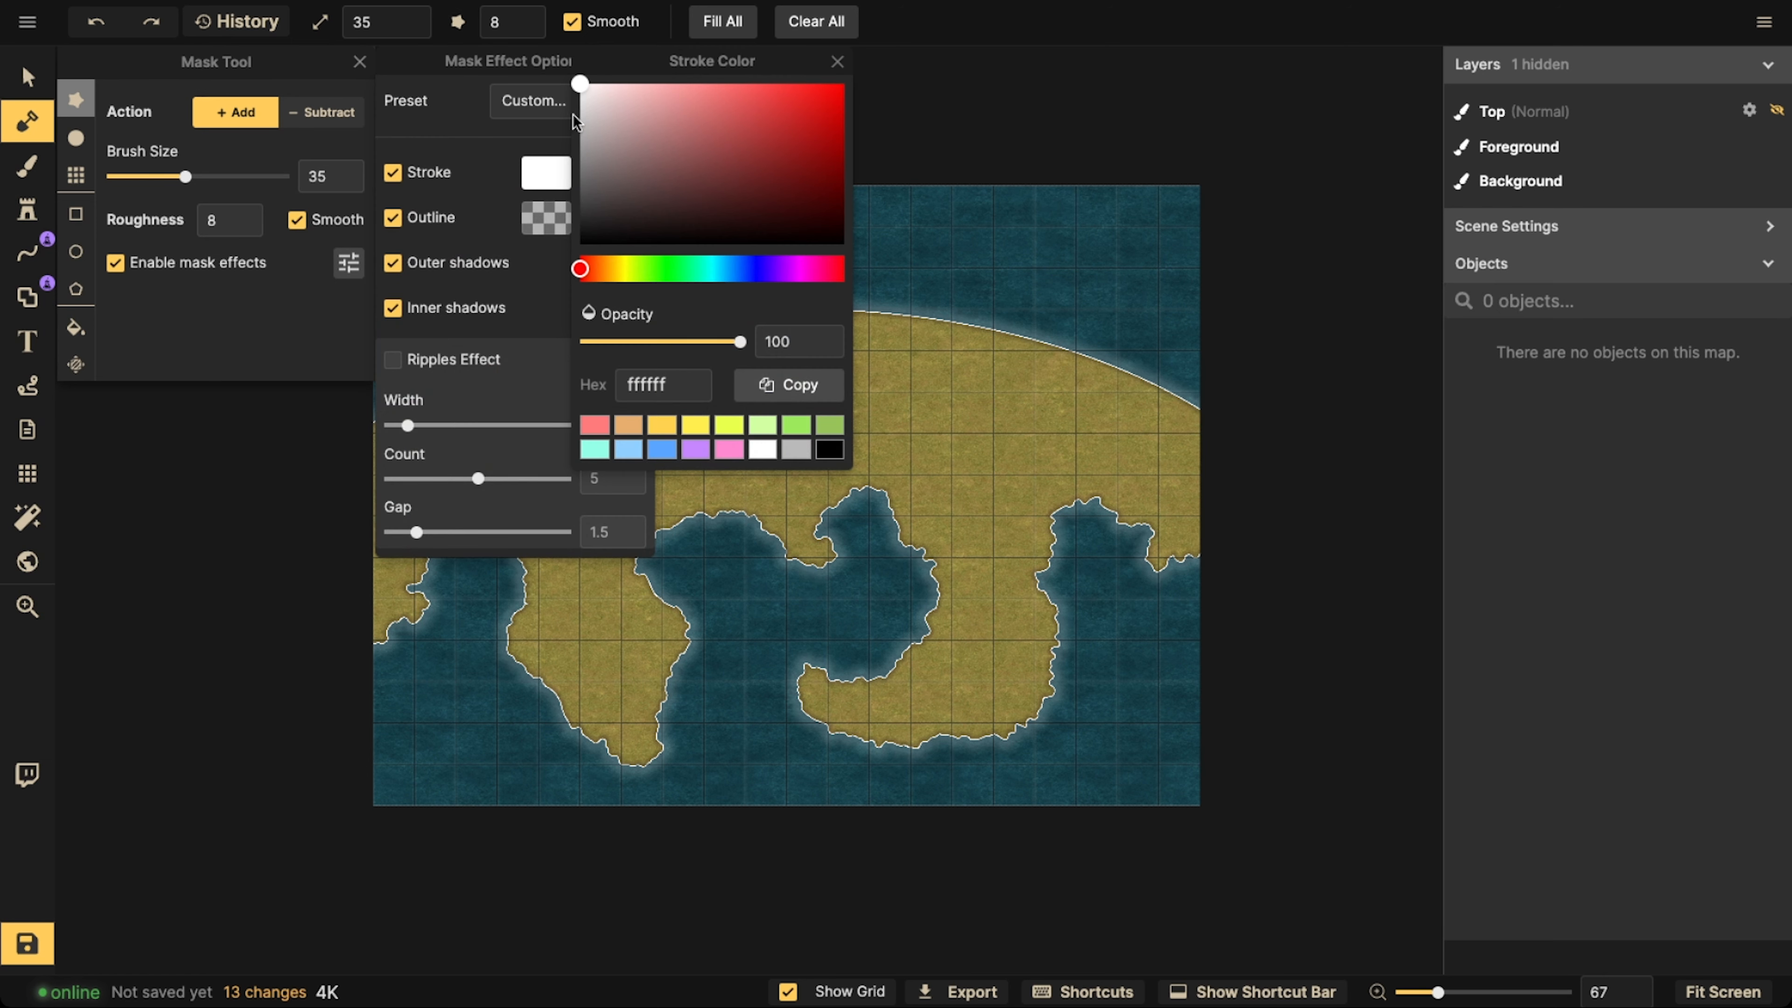
pyautogui.moveTo(583, 86)
pyautogui.mouseDown()
pyautogui.moveTo(574, 136)
pyautogui.moveTo(573, 118)
pyautogui.mouseUp()
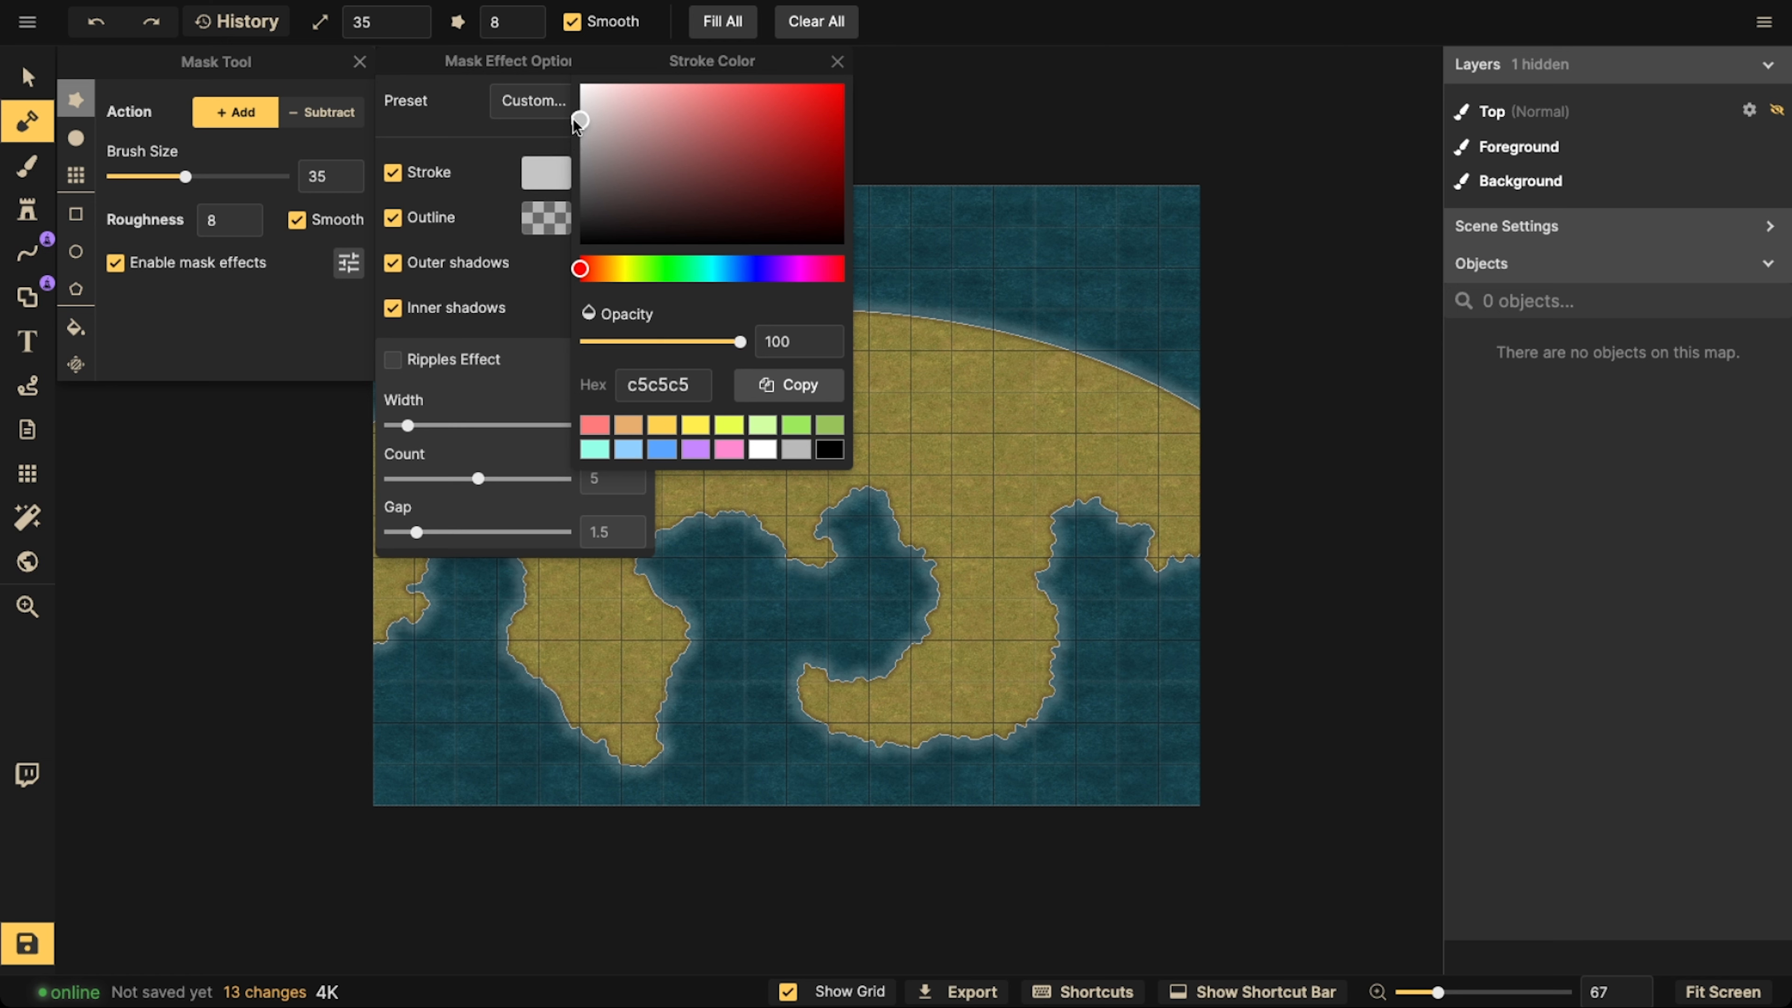
pyautogui.press('Escape')
pyautogui.press('Escape')
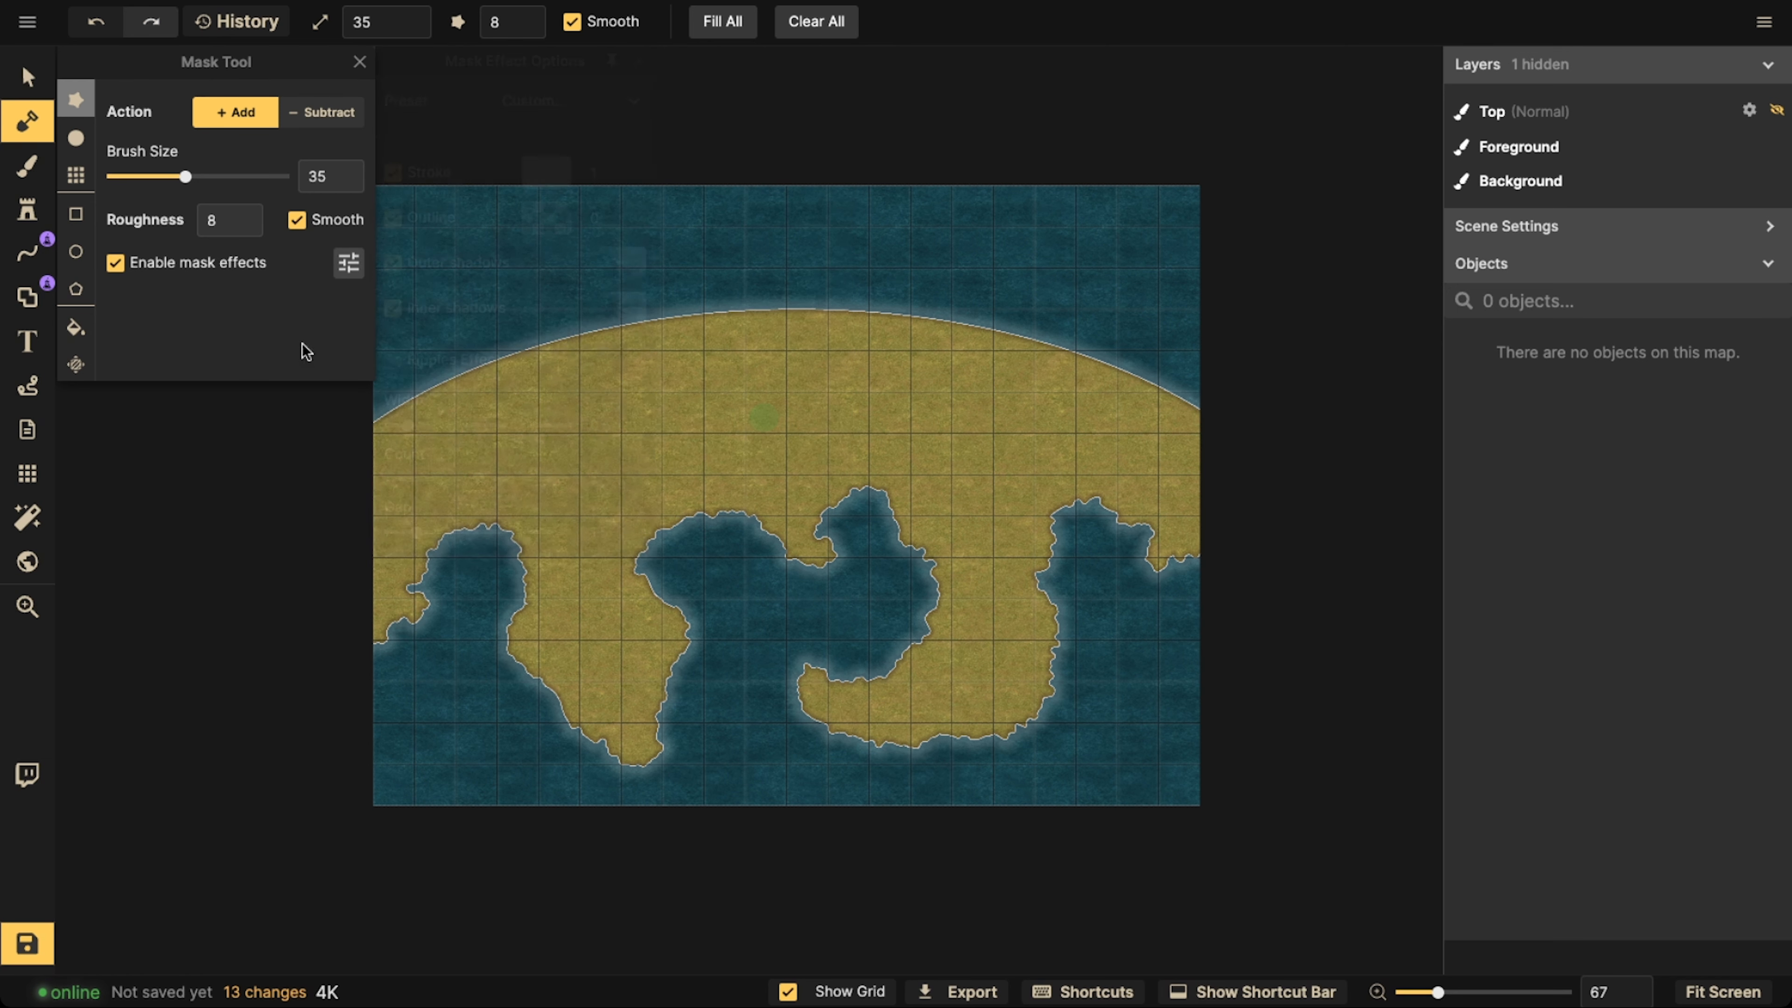
# Hide the map grid and check the whole coastline without it.
pyautogui.click(76, 175)
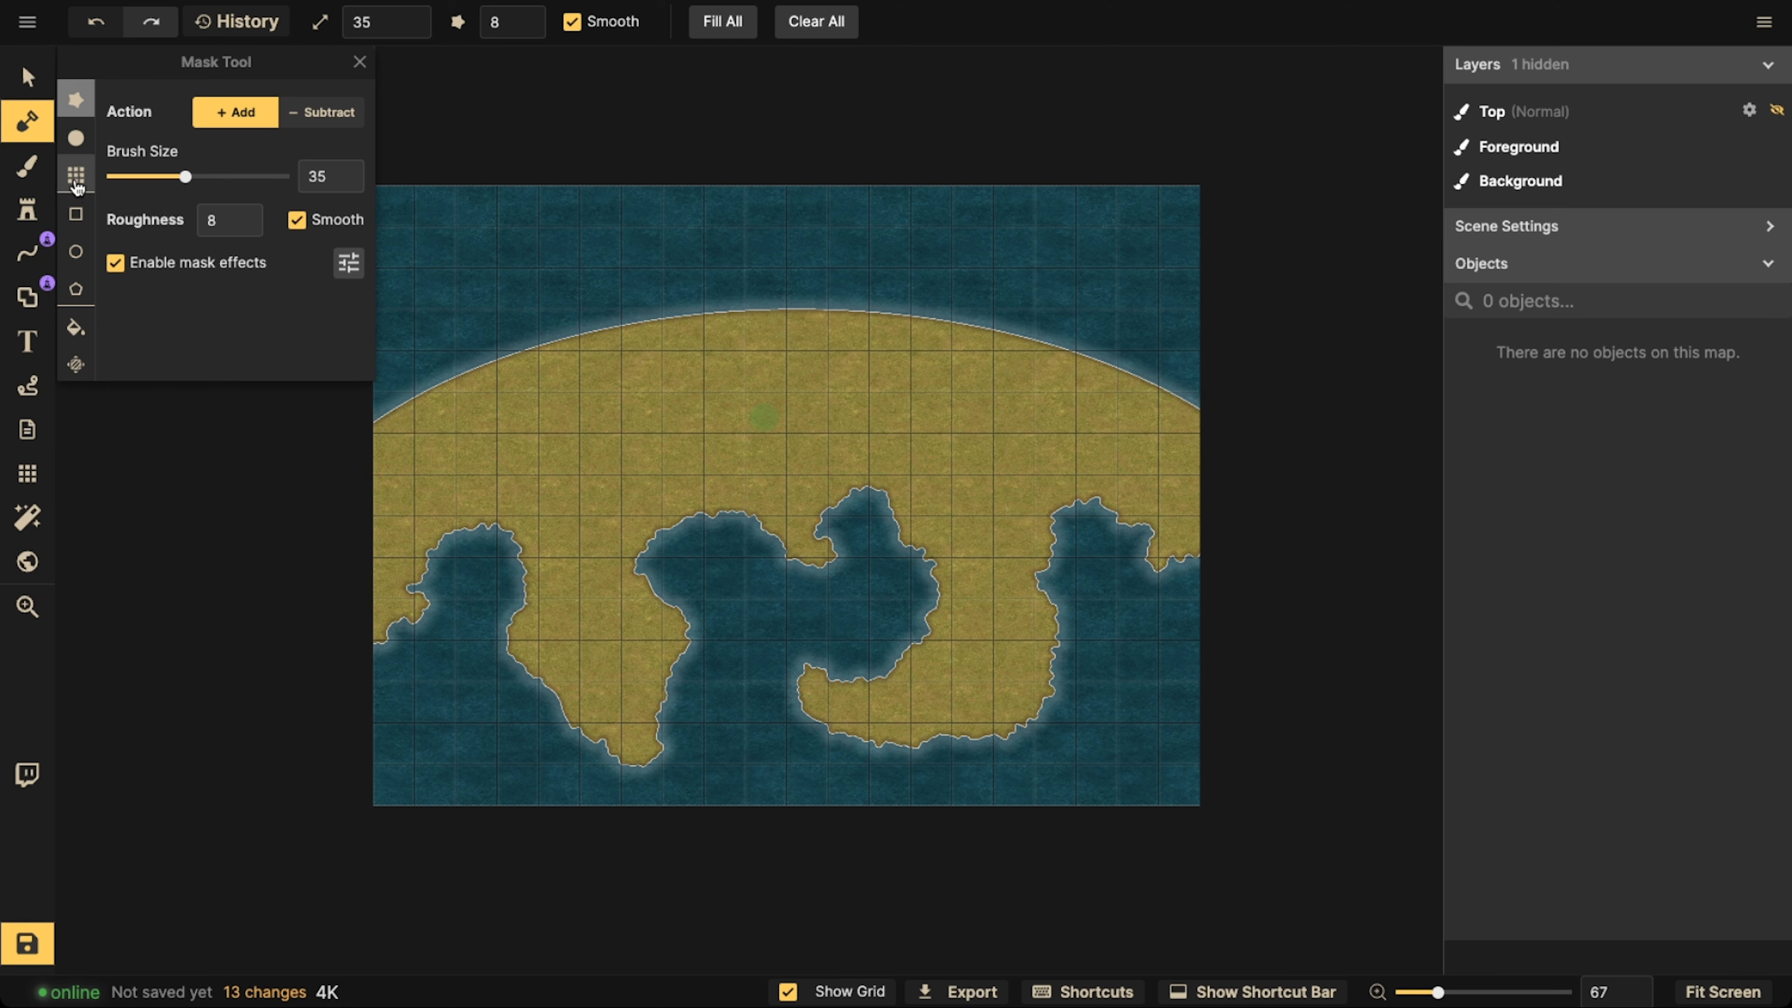
pyautogui.click(37, 473)
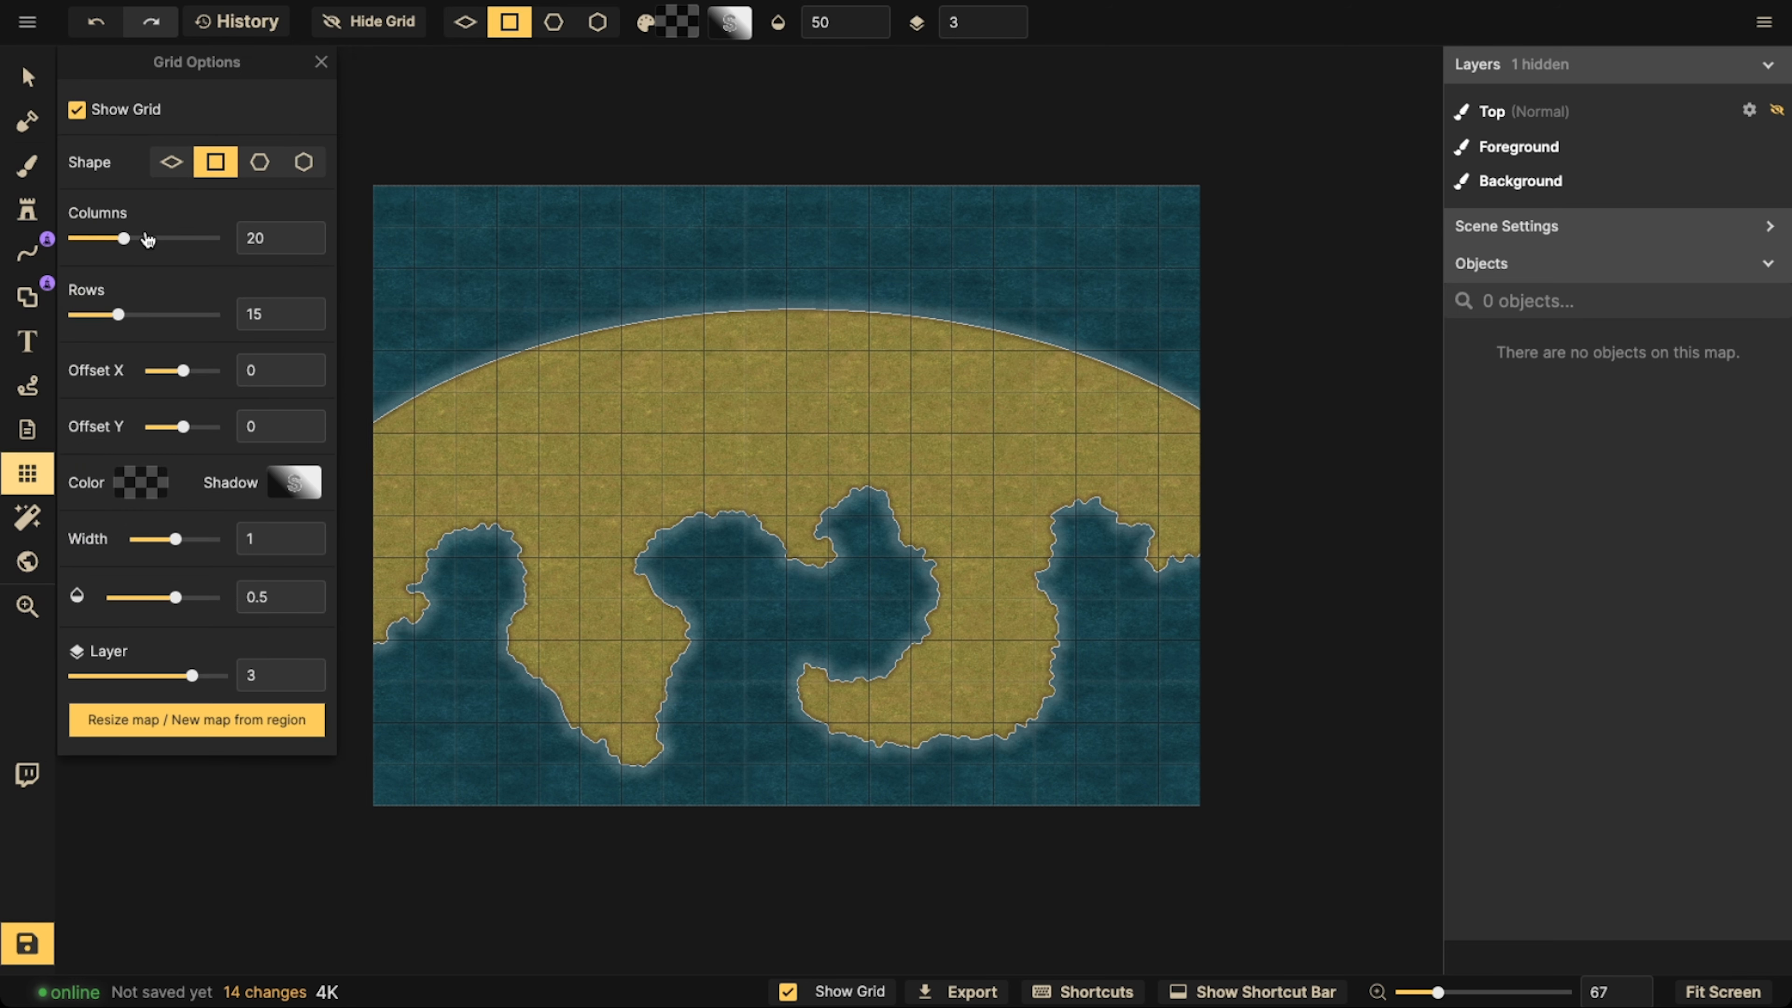
pyautogui.click(88, 116)
pyautogui.press('v')
pyautogui.scroll(-2, 748, 353)
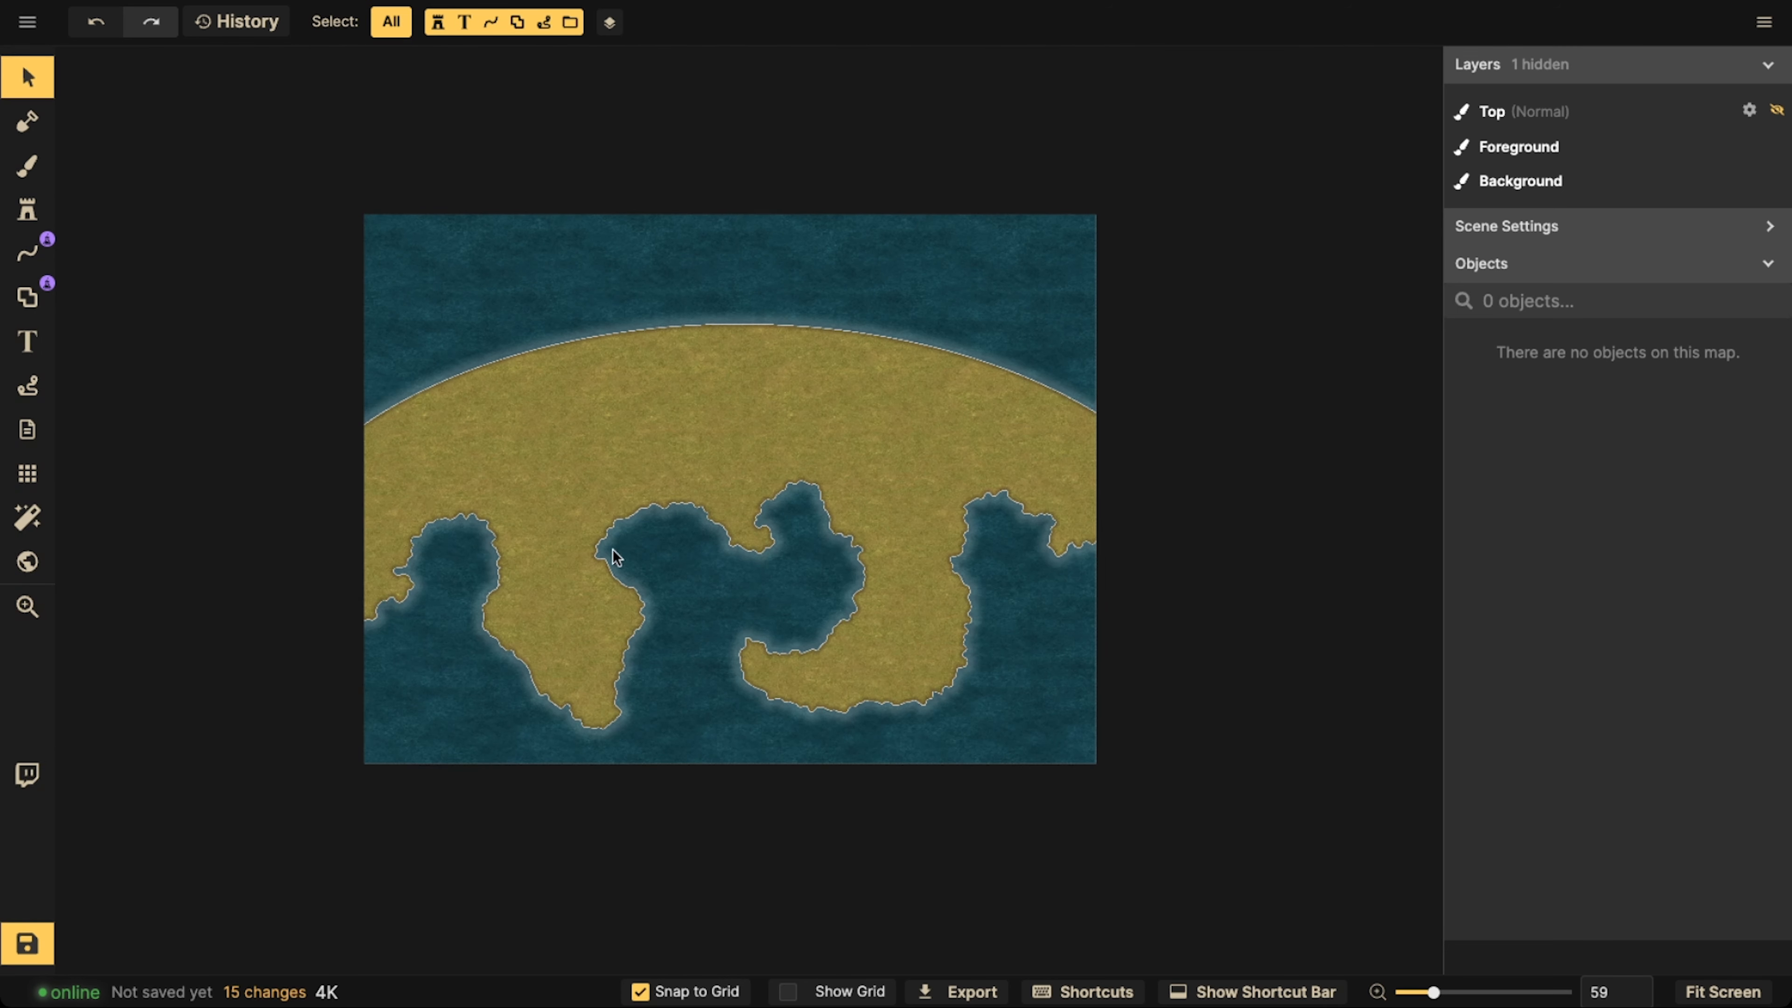
pyautogui.scroll(4, 608, 552)
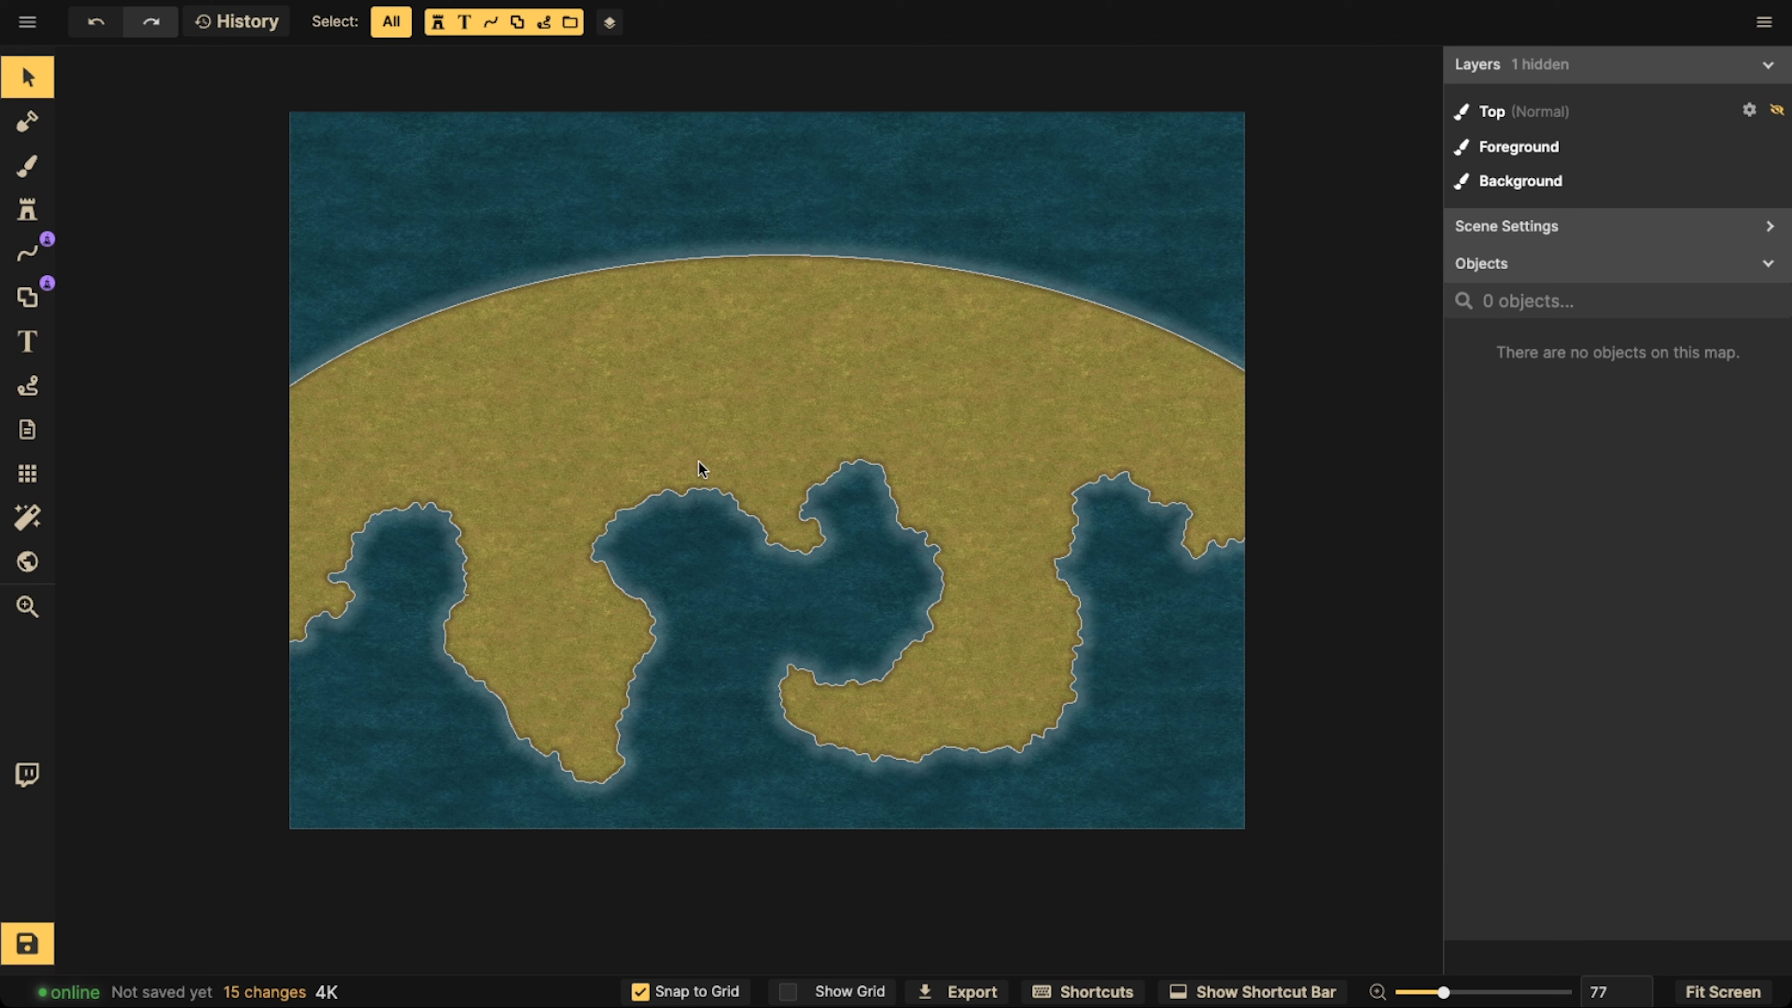
# Set the rough mask brush to size 20 and roughness 3 with smoothing turned off.
pyautogui.click(26, 120)
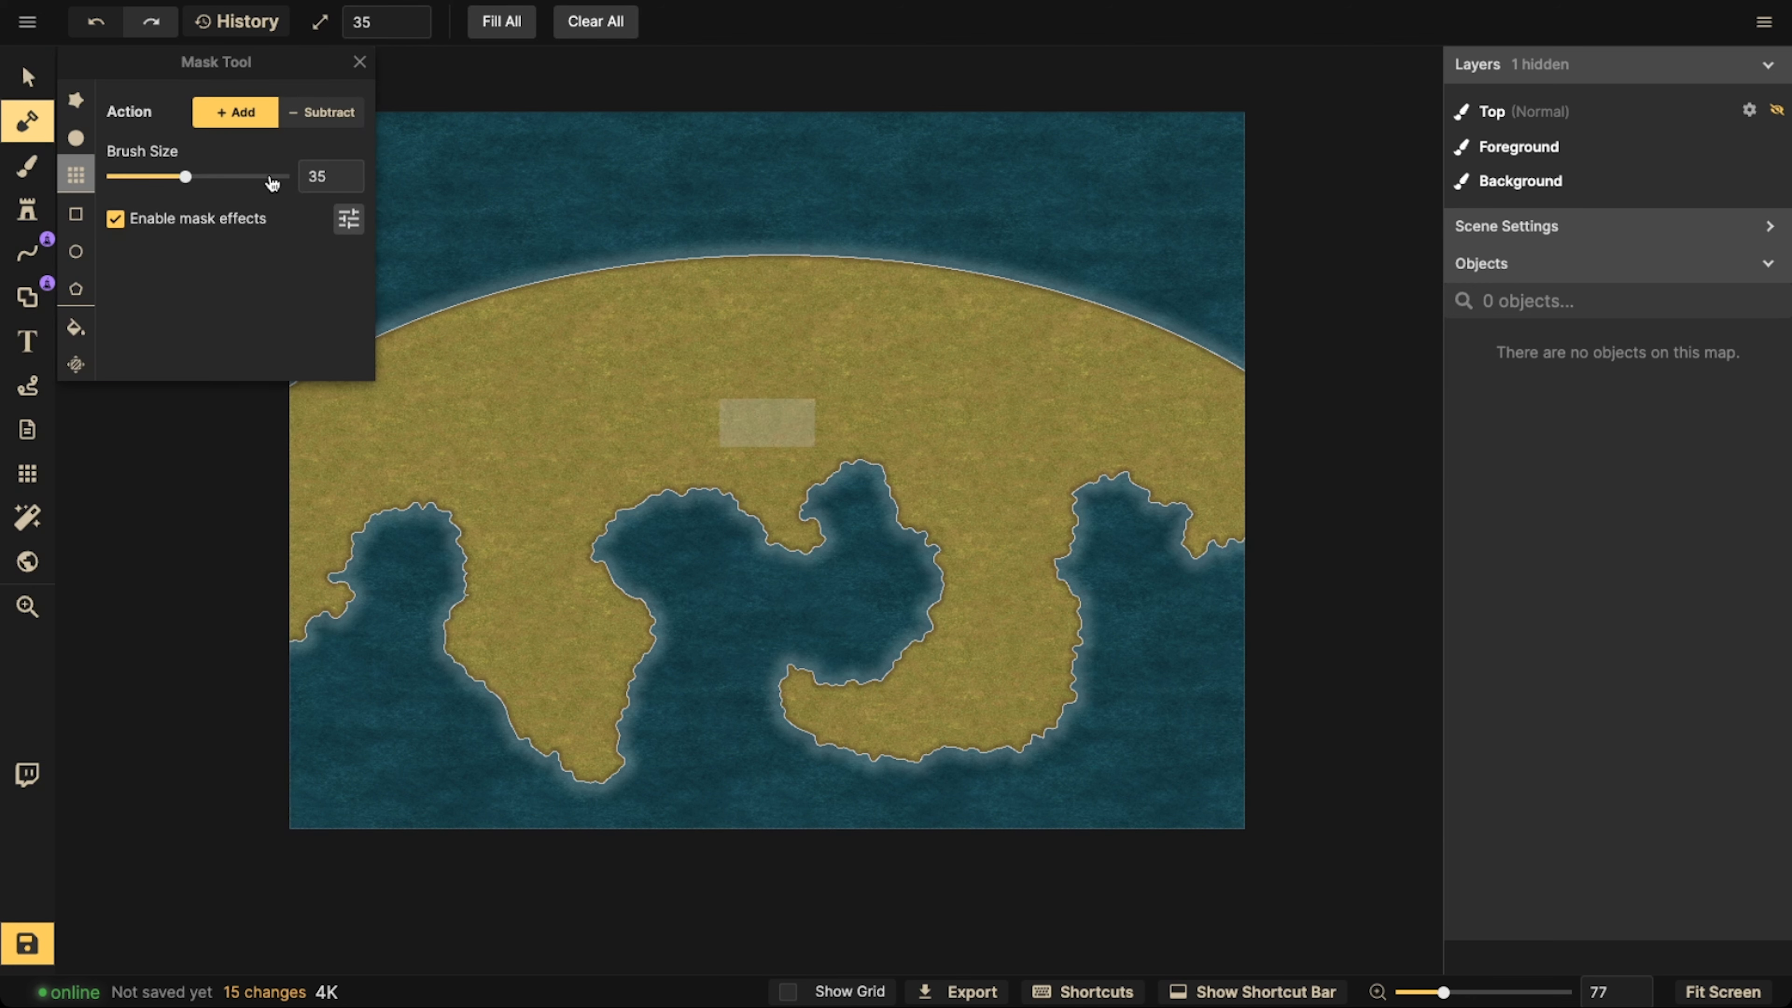
pyautogui.click(76, 99)
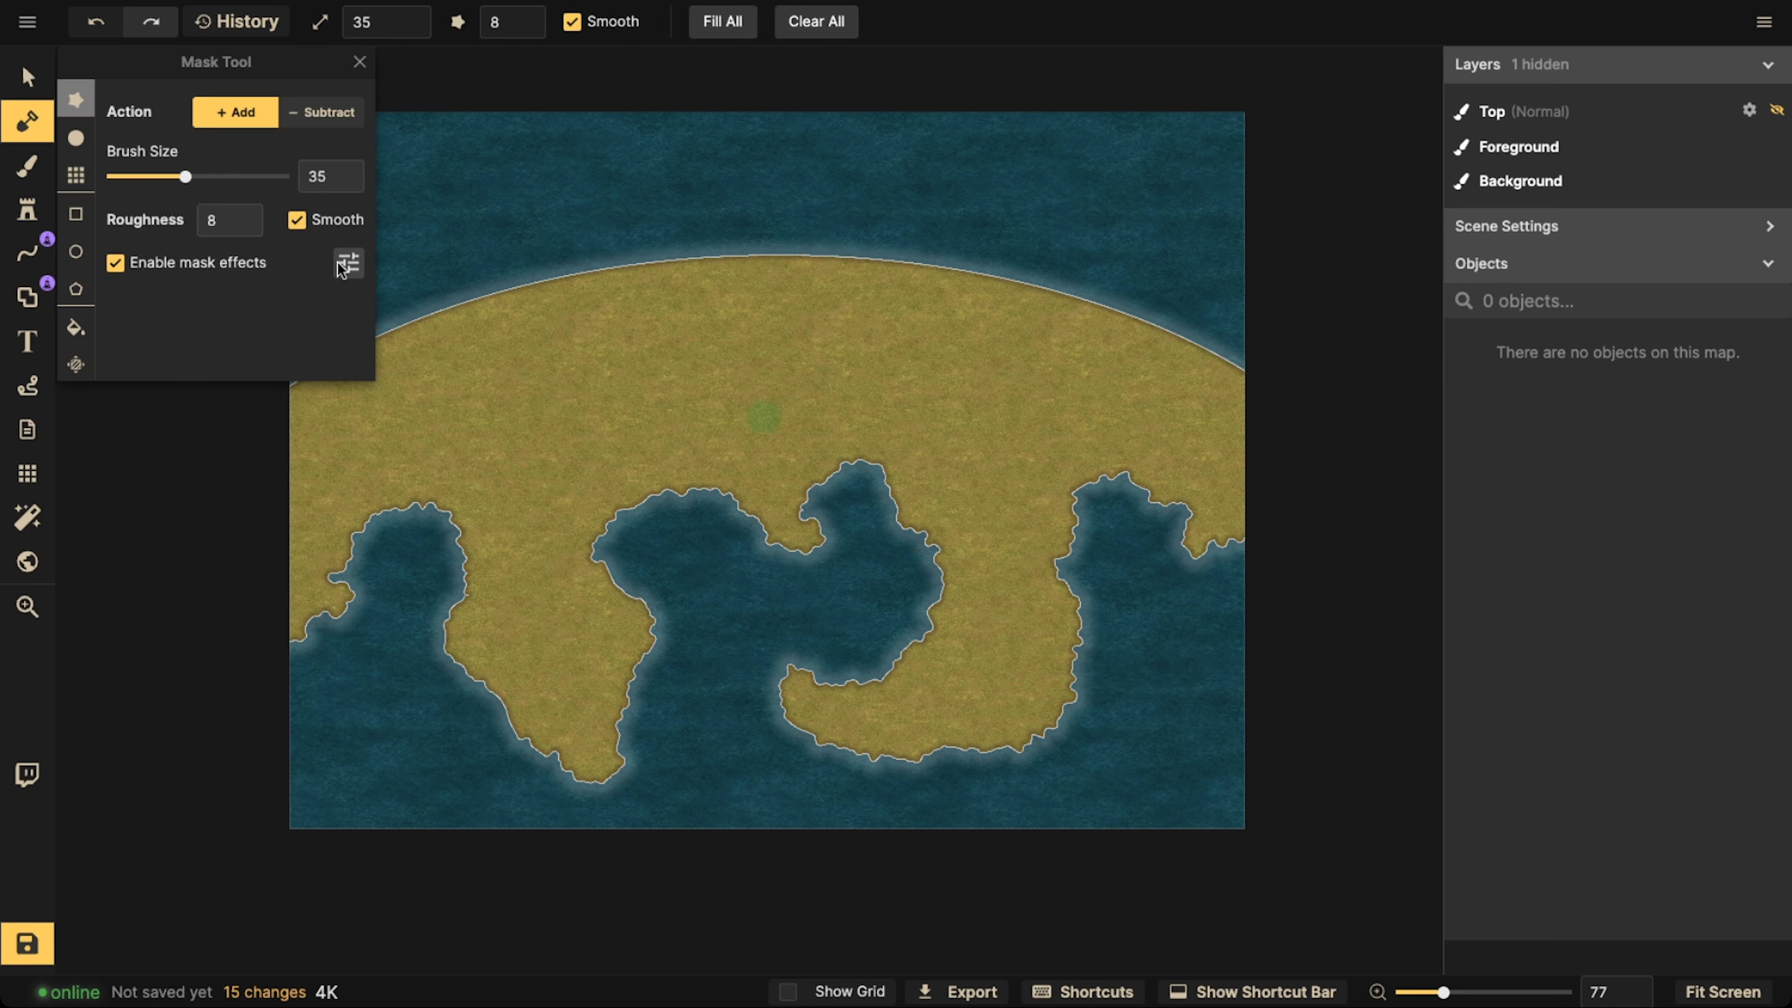
pyautogui.click(300, 229)
pyautogui.click(244, 230)
pyautogui.click(244, 230)
pyautogui.click(360, 62)
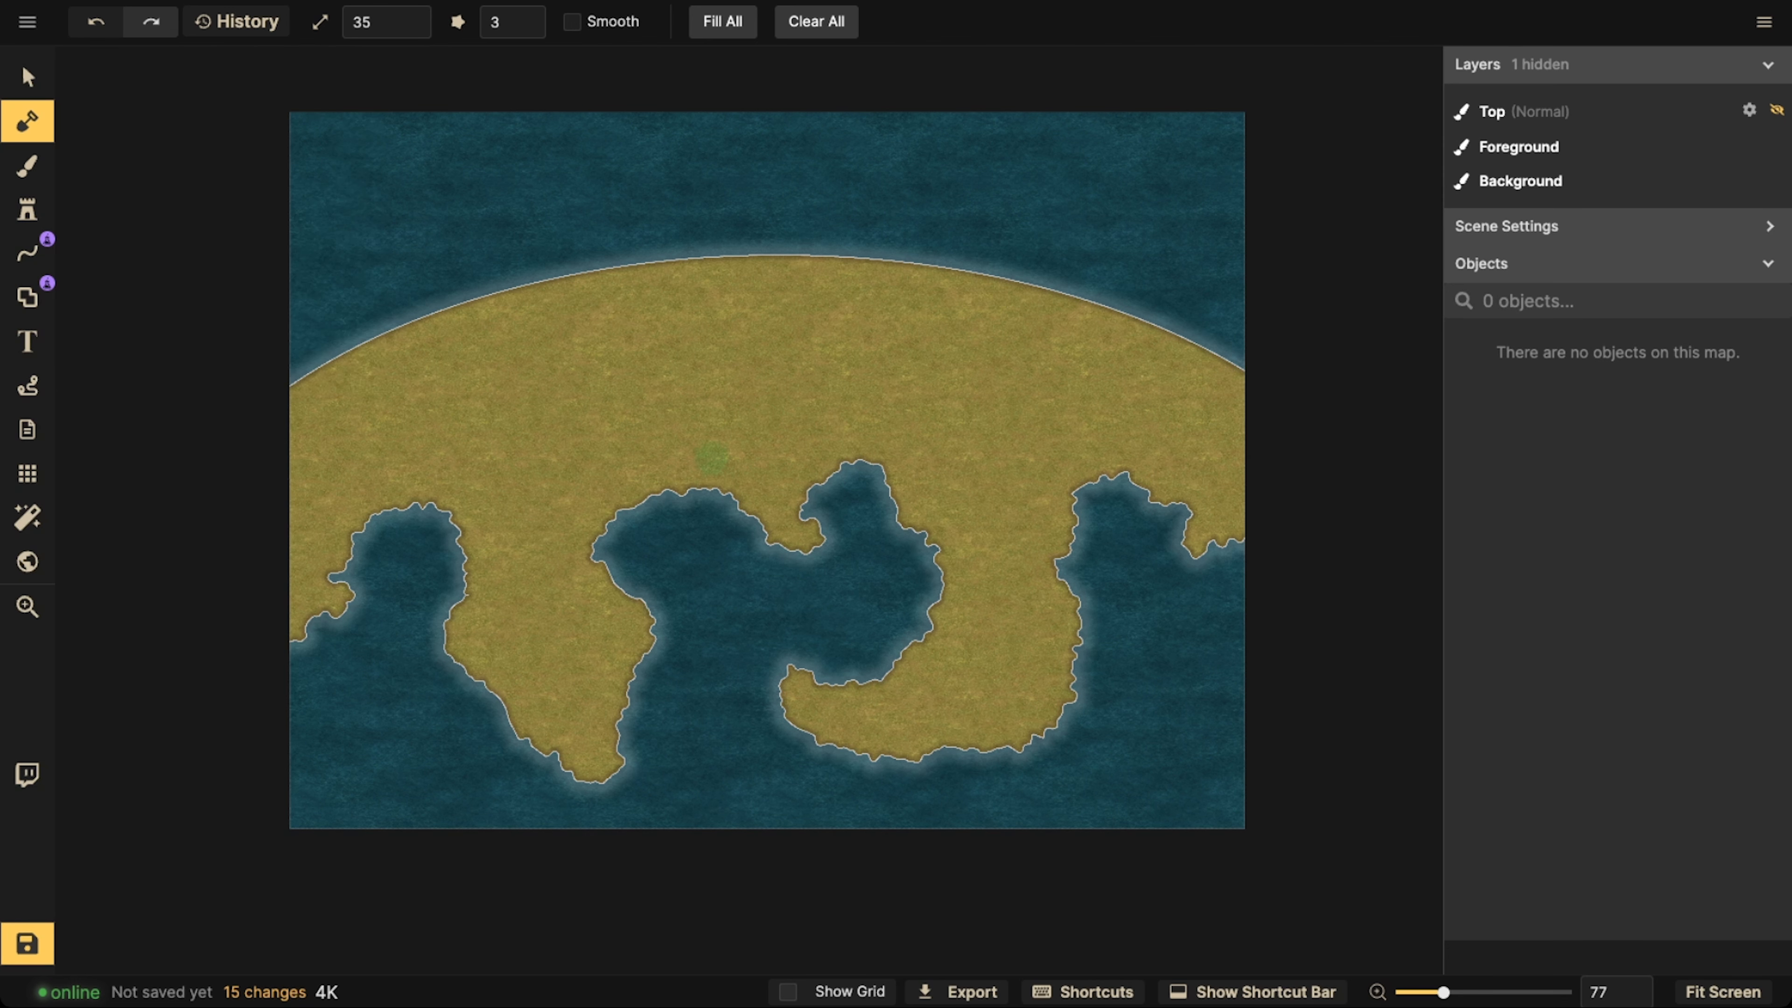
pyautogui.click(65, 121)
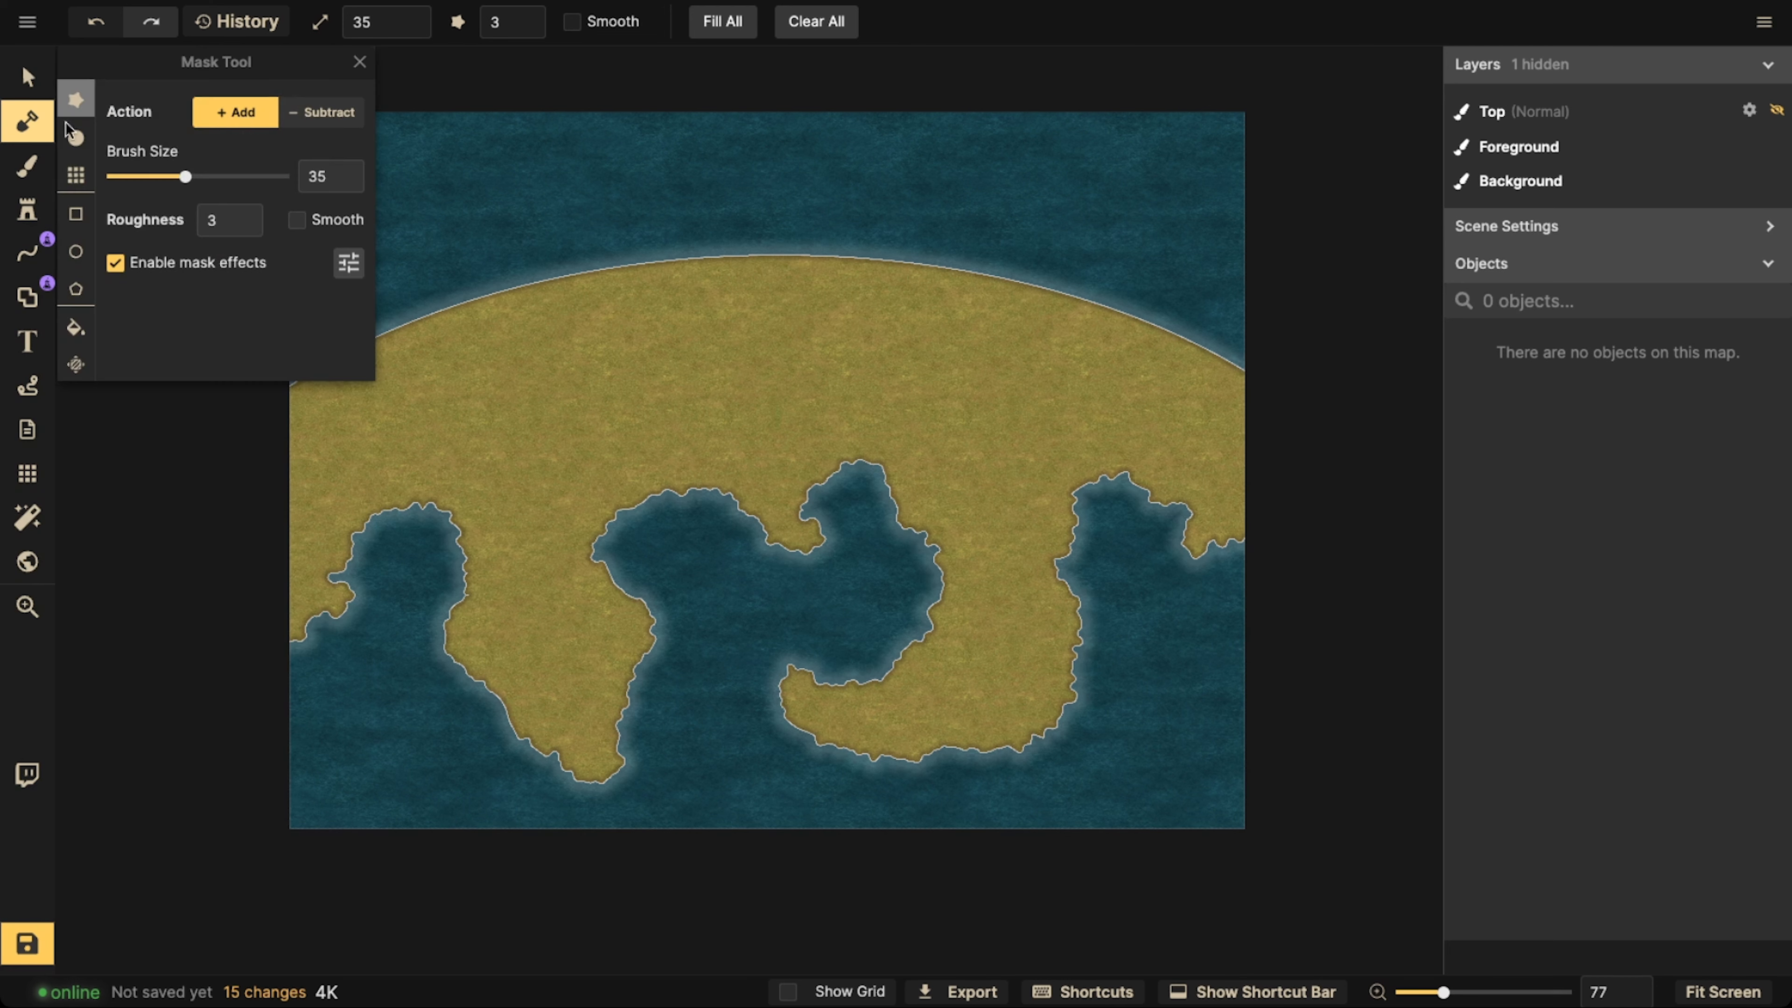
pyautogui.moveTo(187, 181); pyautogui.dragTo(161, 182)
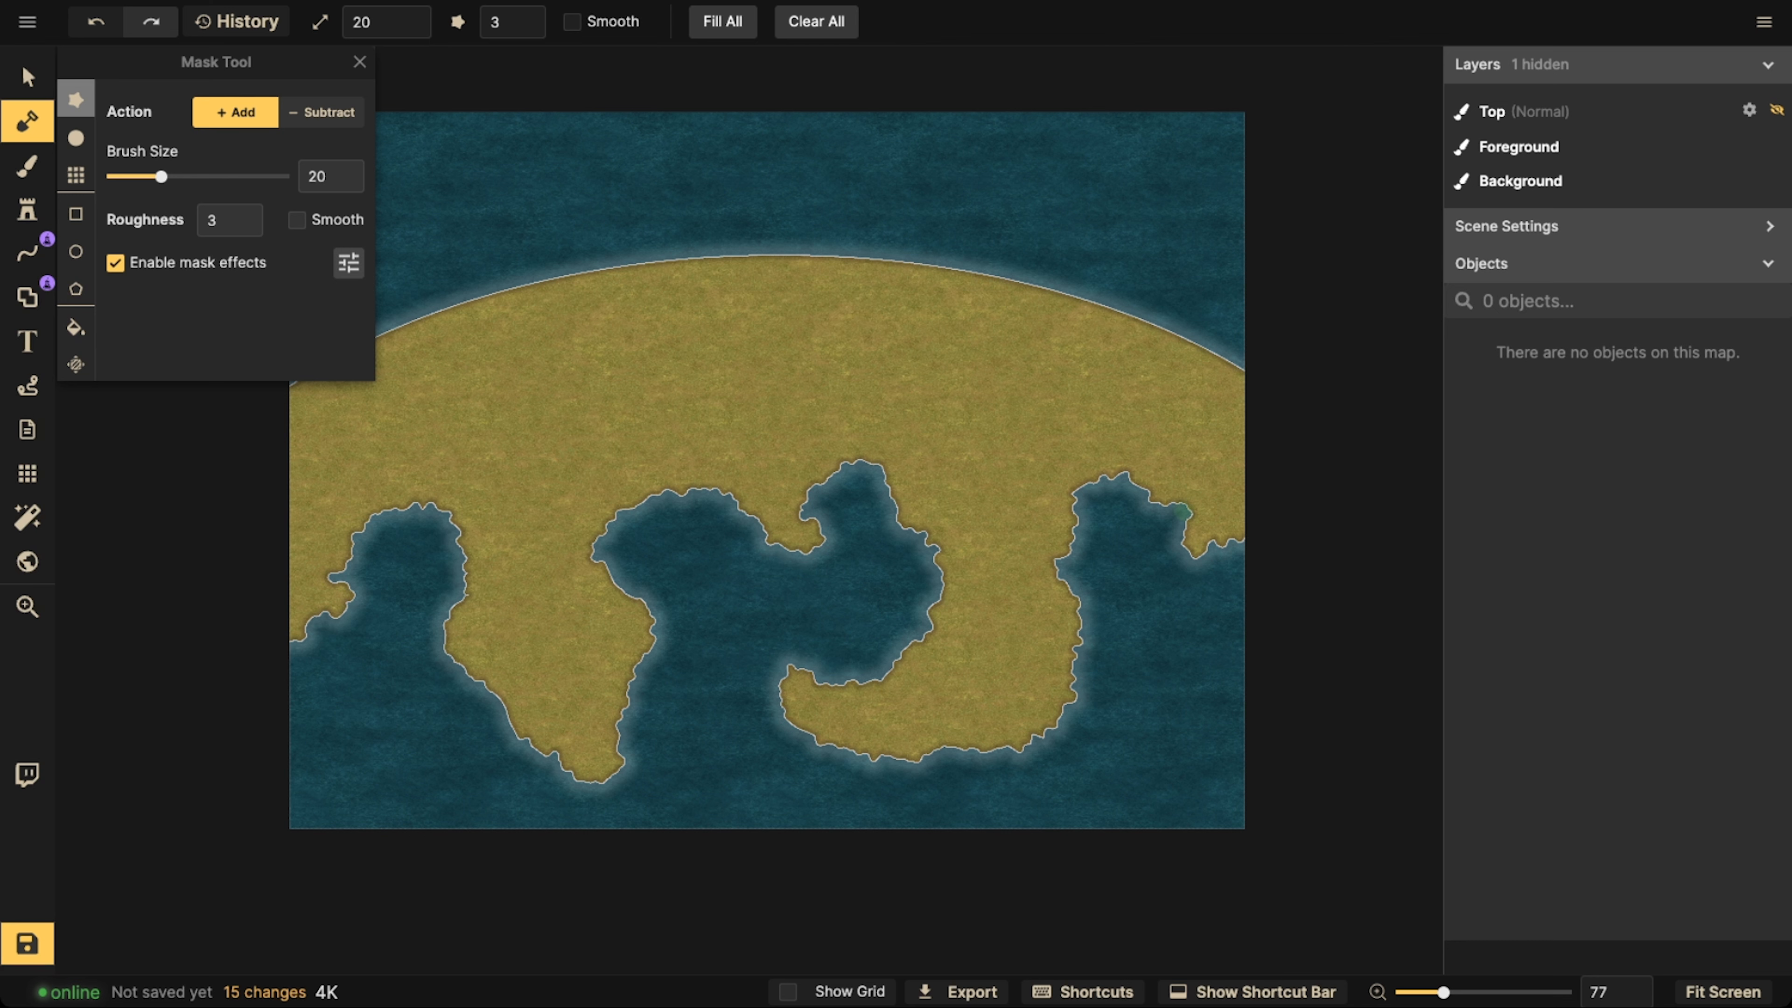
# Try adding a small land stub and subtracting a narrow inland channel on the northwestern coast, undoing each stroke.
pyautogui.moveTo(466, 270); pyautogui.dragTo(483, 298)
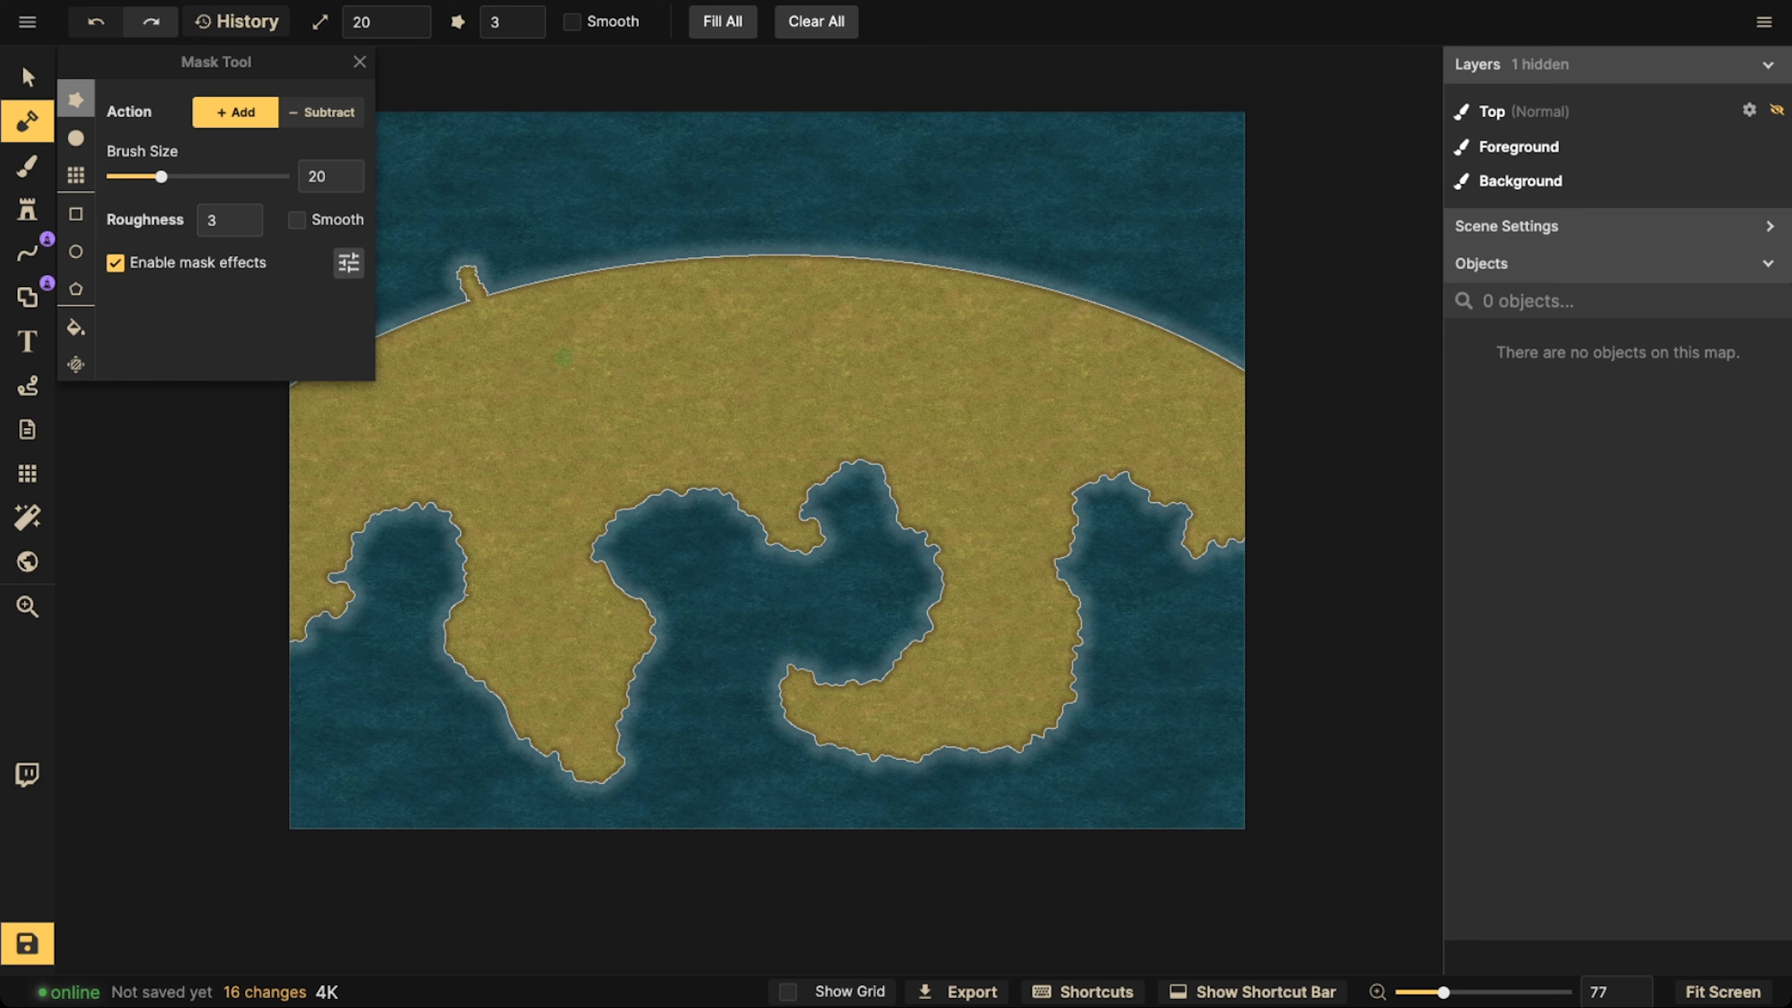
pyautogui.hotkey('ctrl', 'z')
pyautogui.click(325, 115)
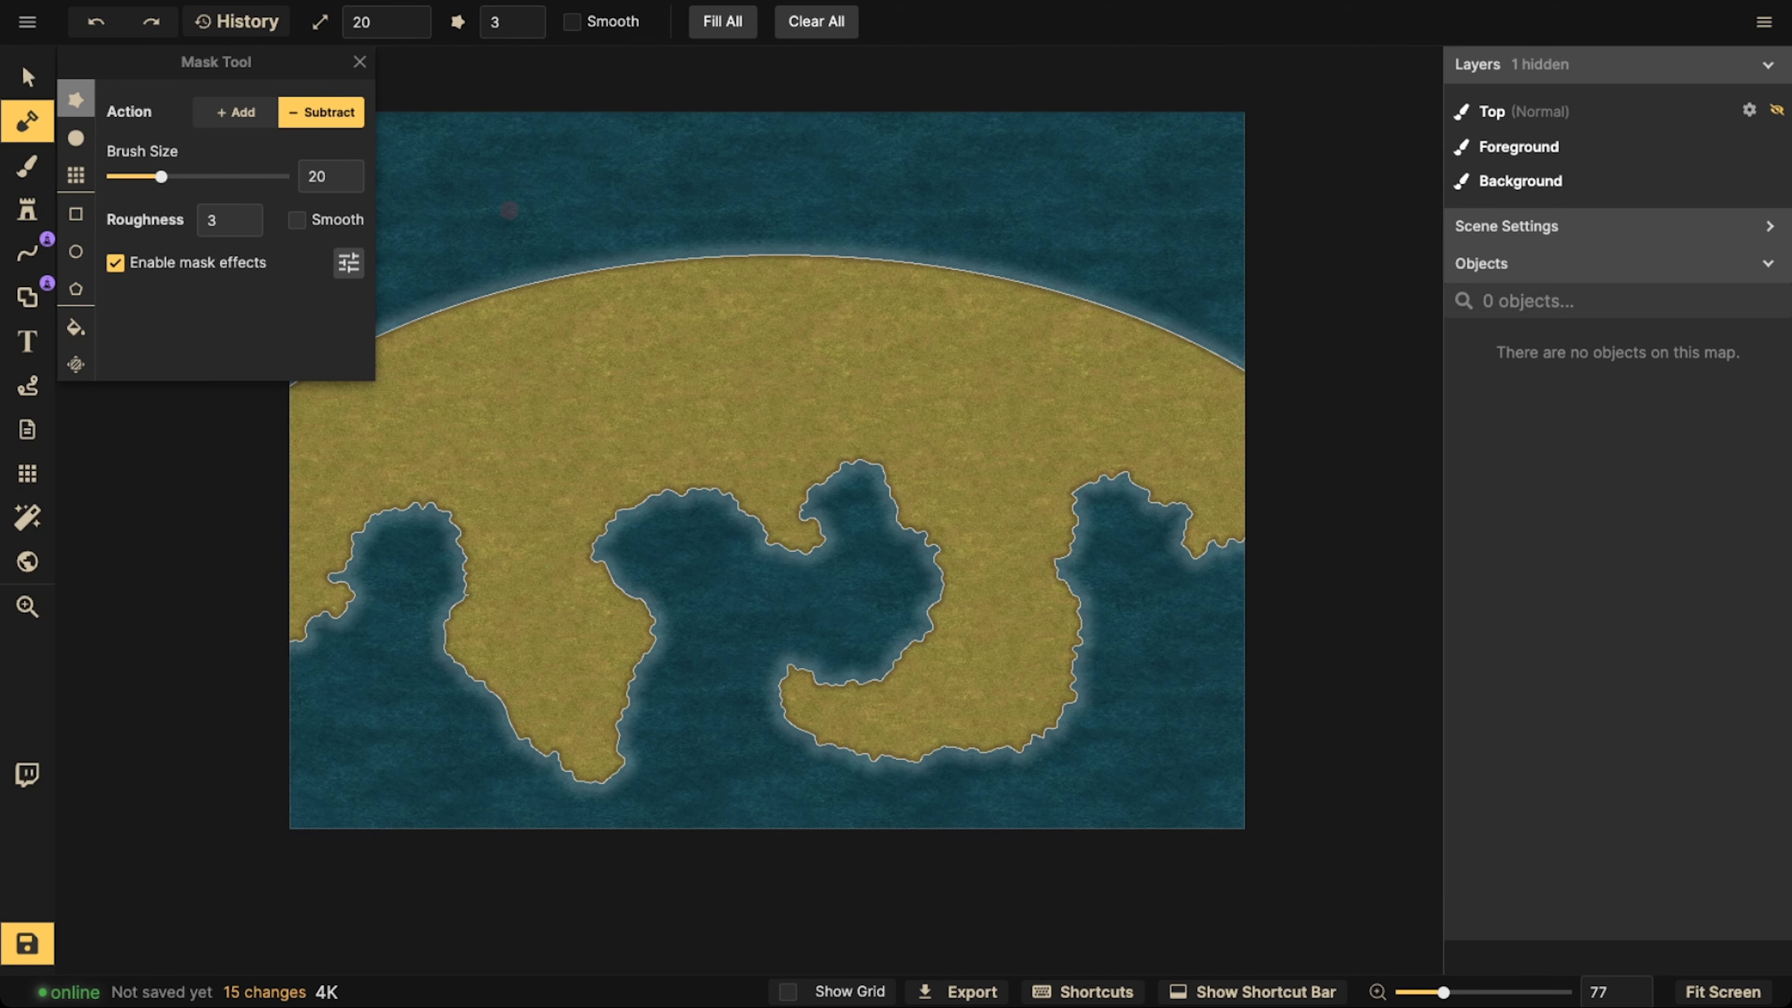
pyautogui.moveTo(439, 268)
pyautogui.mouseDown()
pyautogui.moveTo(554, 373)
pyautogui.moveTo(612, 382)
pyautogui.mouseUp()
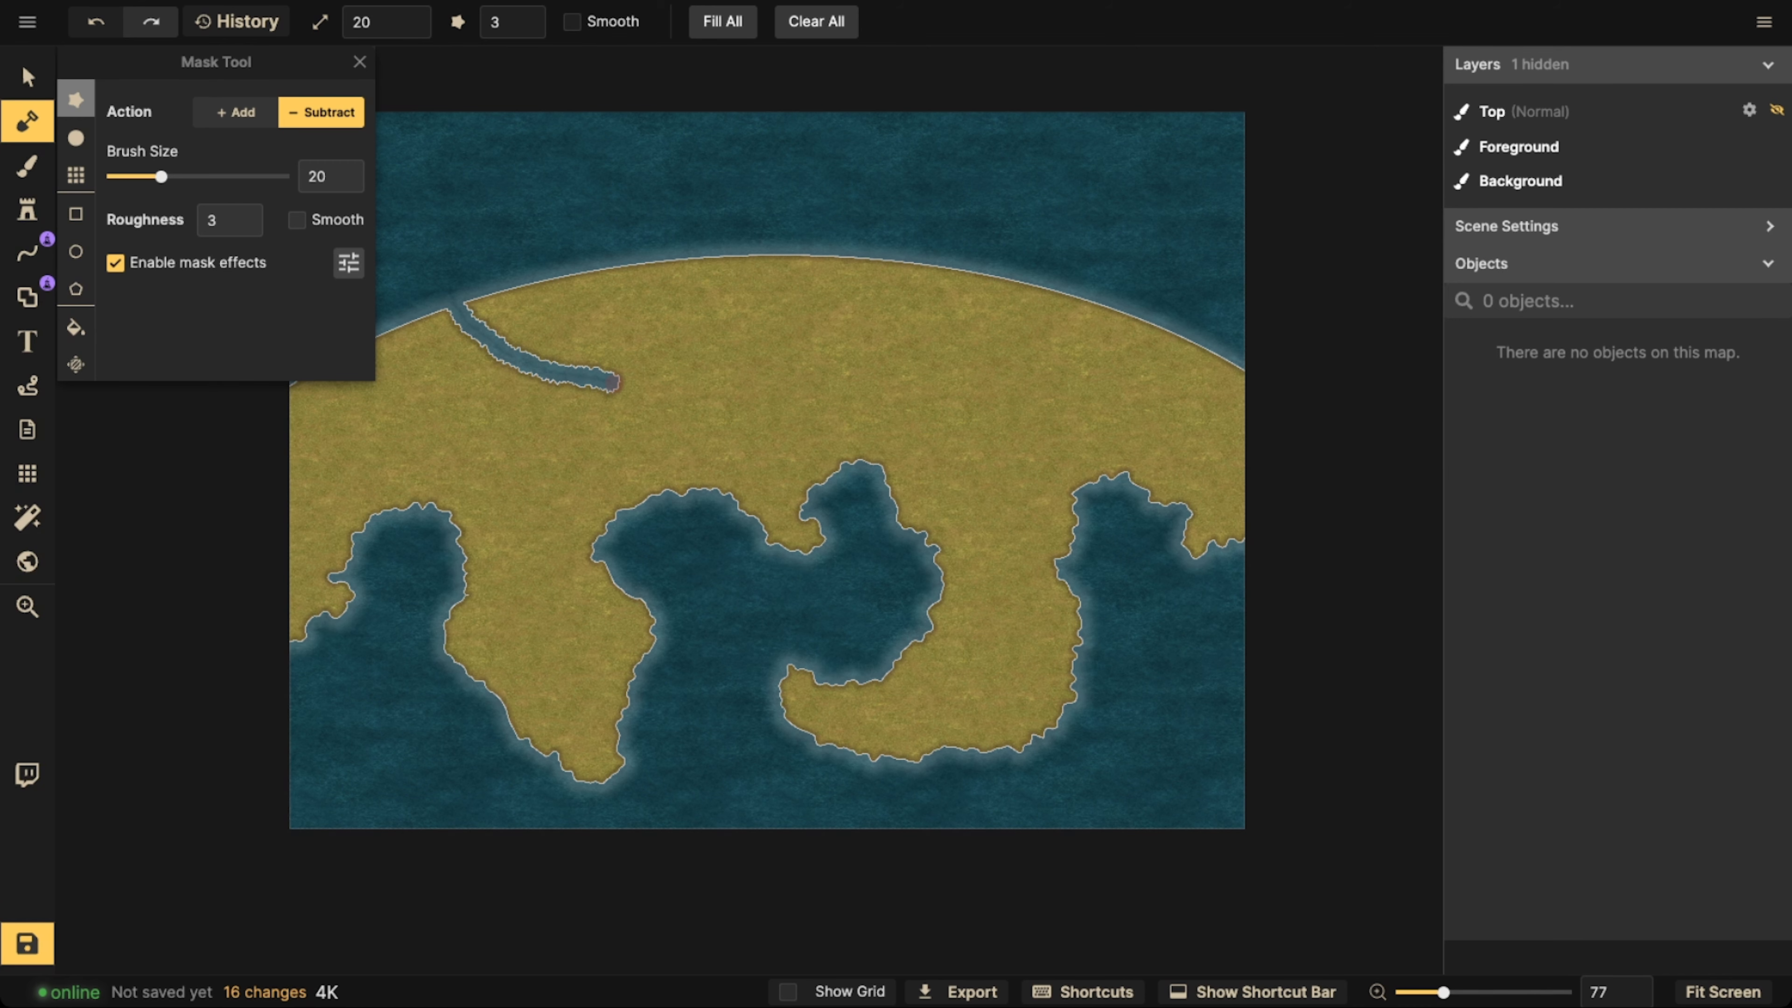
pyautogui.hotkey('ctrl', 'z')
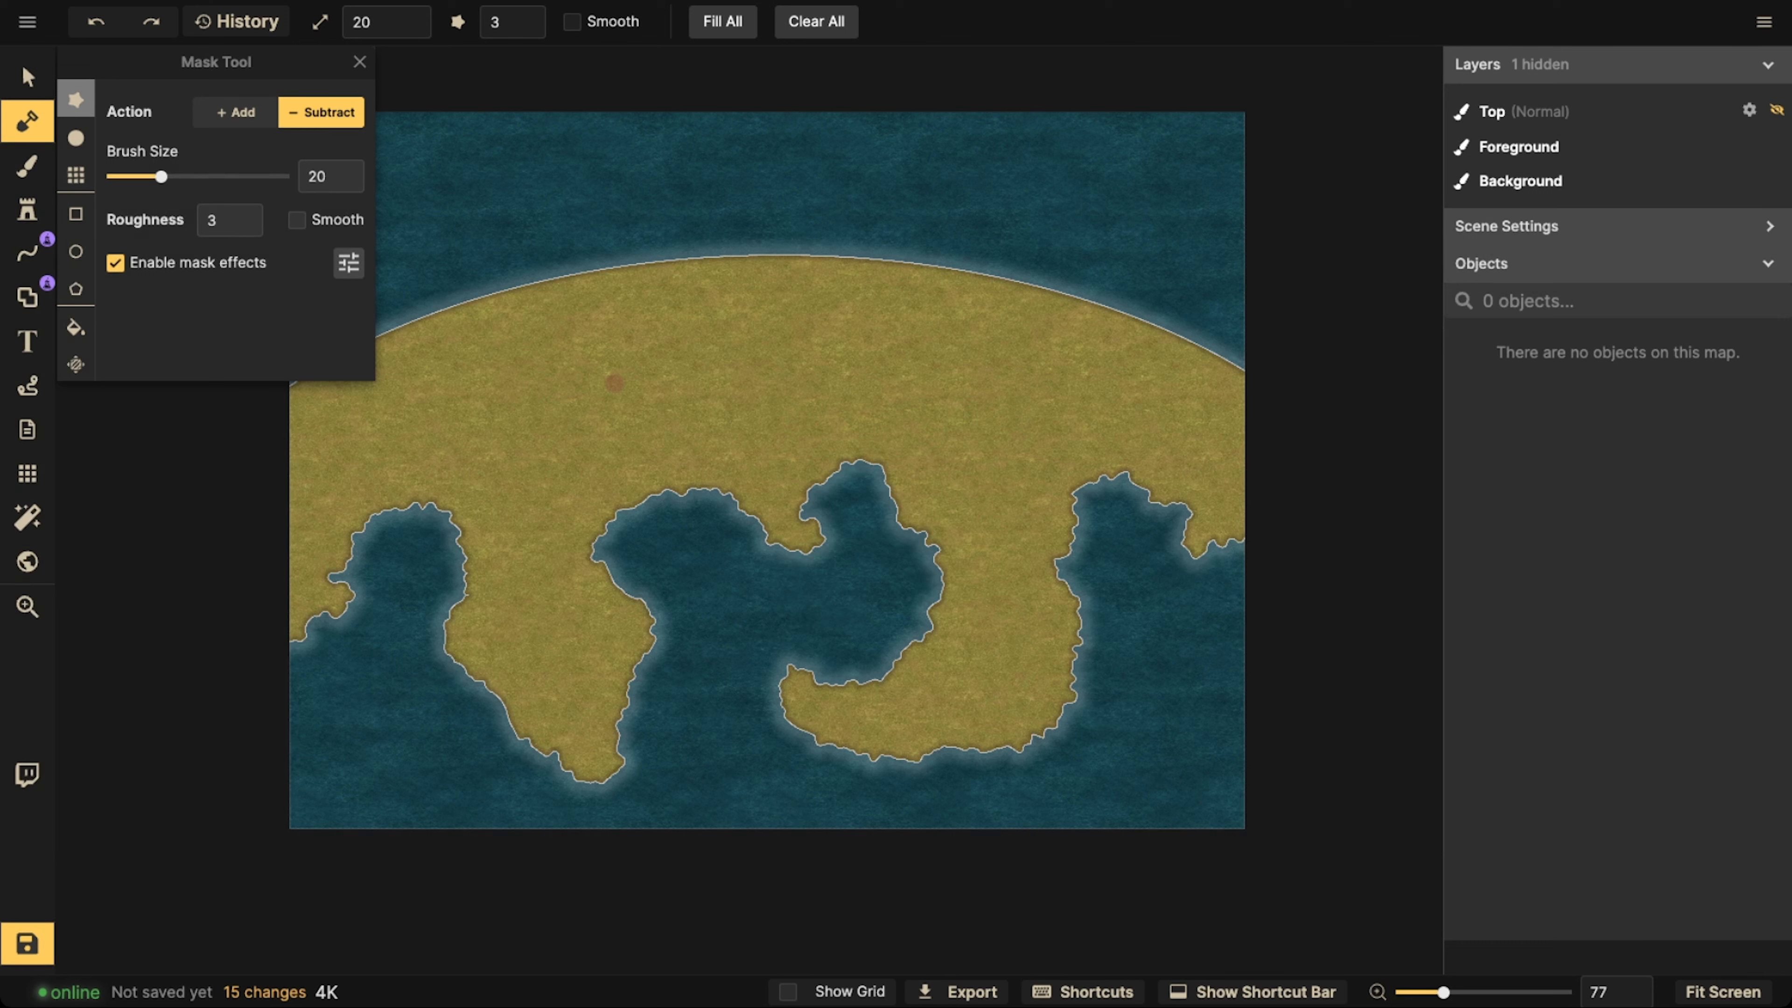
pyautogui.click(25, 83)
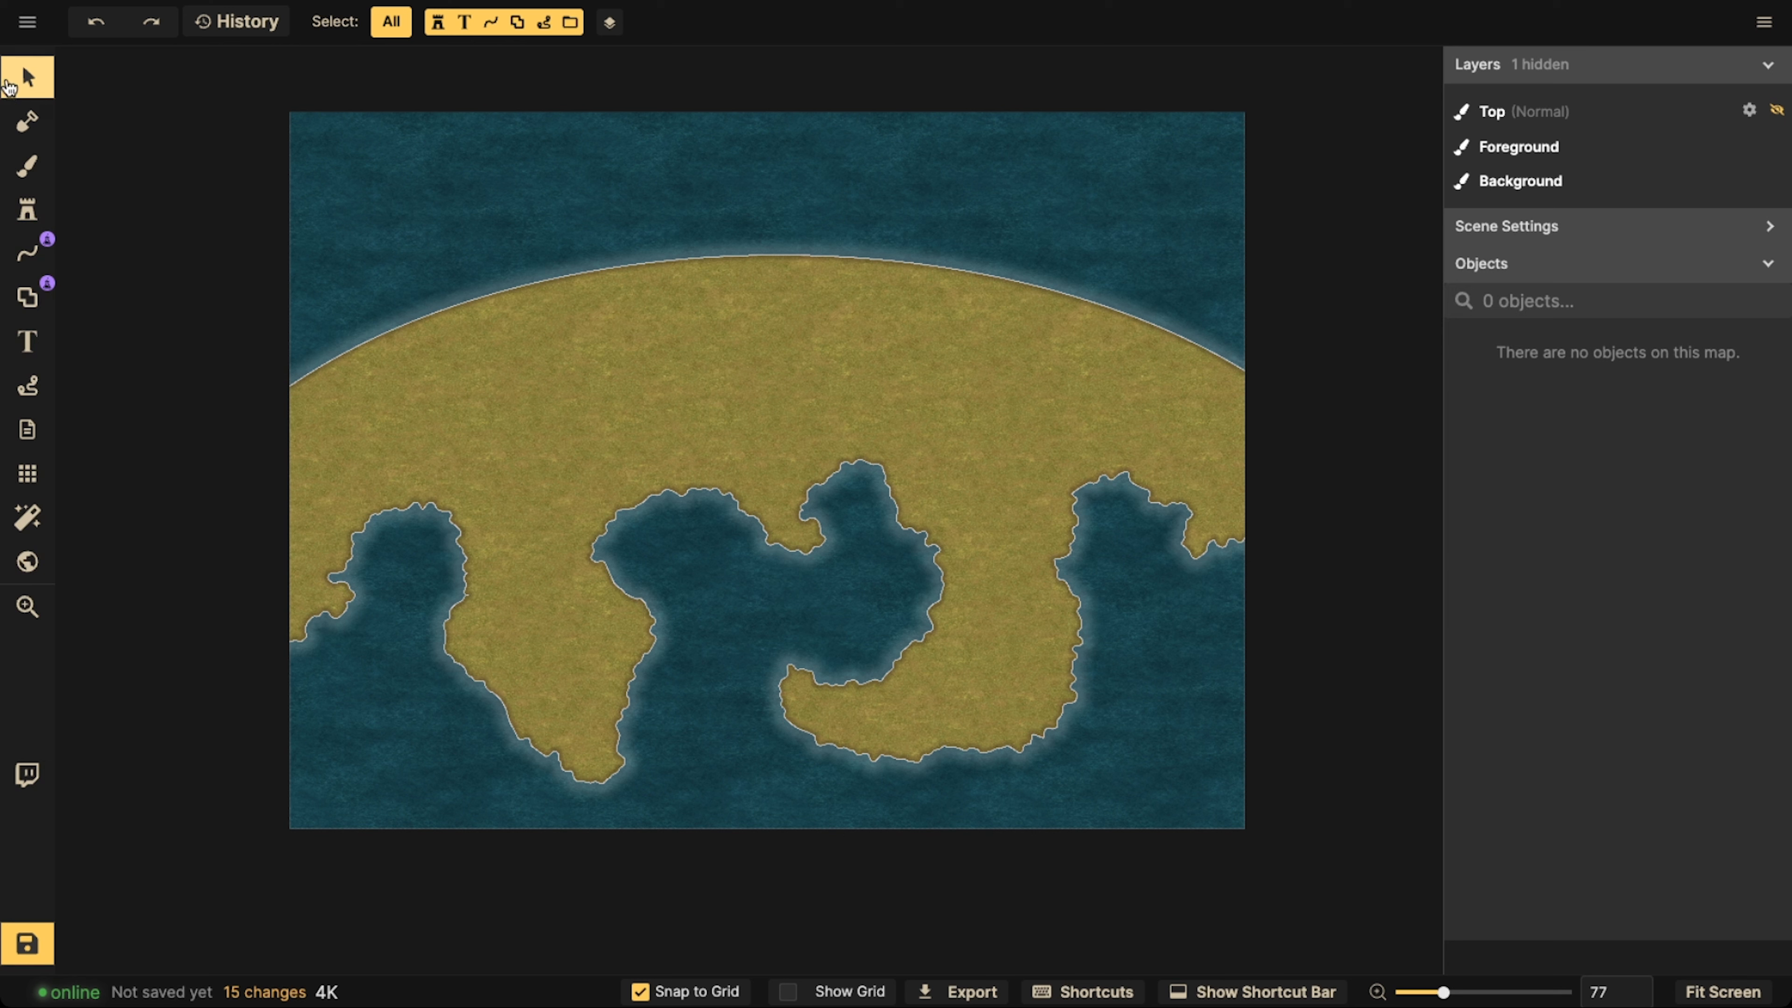
pyautogui.click(27, 121)
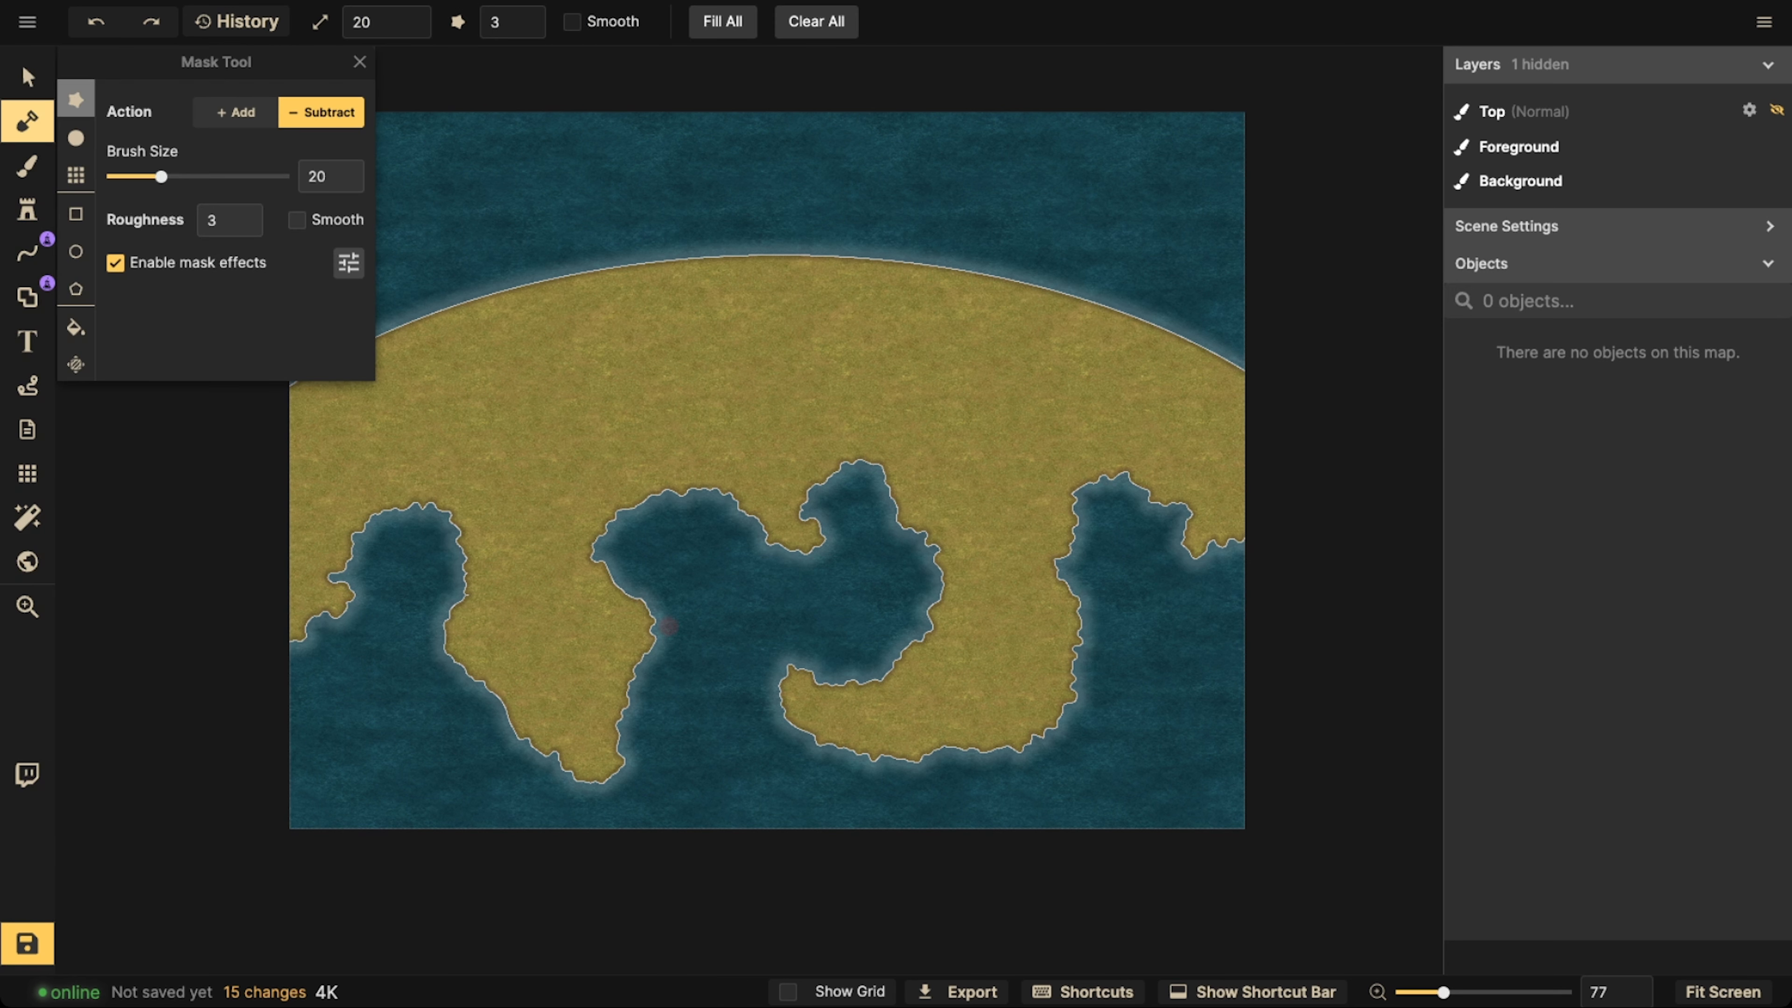
# Add an elongated island east of the southeastern peninsula with the rough mask brush at size 20, extending it southward.
pyautogui.click(234, 112)
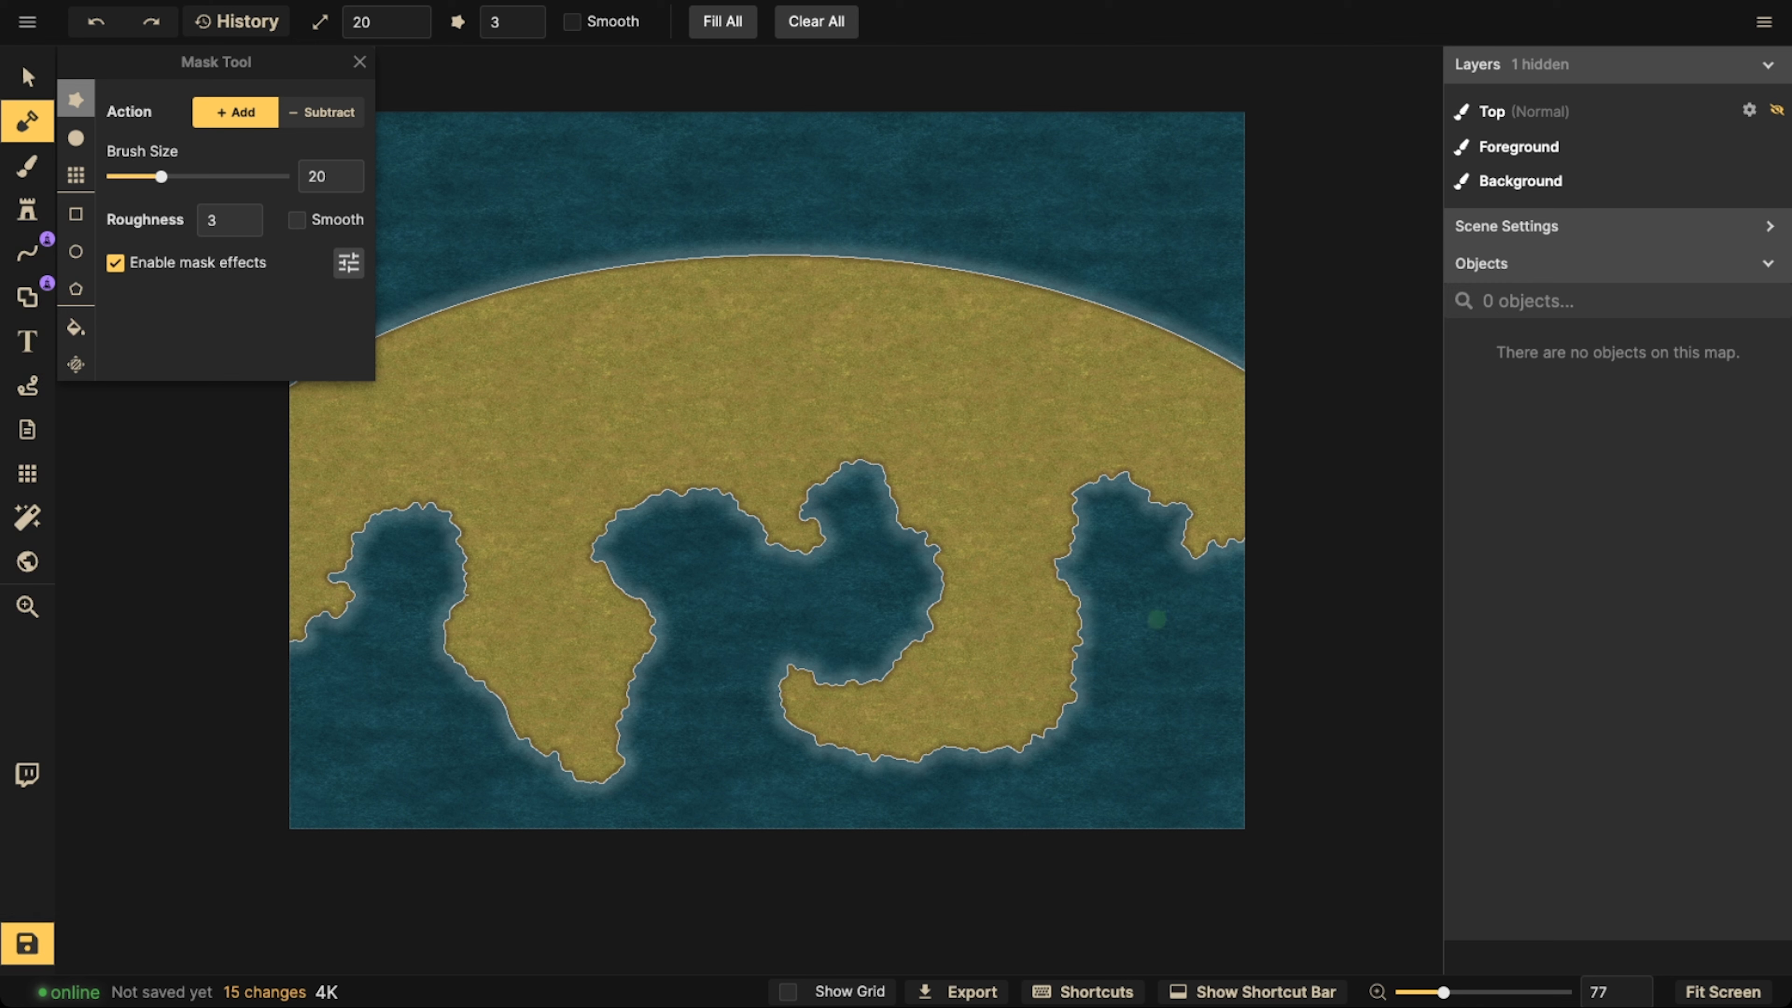
pyautogui.click(1138, 609)
pyautogui.moveTo(1138, 609)
pyautogui.mouseDown()
pyautogui.moveTo(1152, 660)
pyautogui.moveTo(1178, 637)
pyautogui.moveTo(1136, 591)
pyautogui.moveTo(1136, 607)
pyautogui.moveTo(1132, 571)
pyautogui.moveTo(1160, 635)
pyautogui.moveTo(1143, 663)
pyautogui.moveTo(1166, 621)
pyautogui.moveTo(1154, 581)
pyautogui.mouseUp()
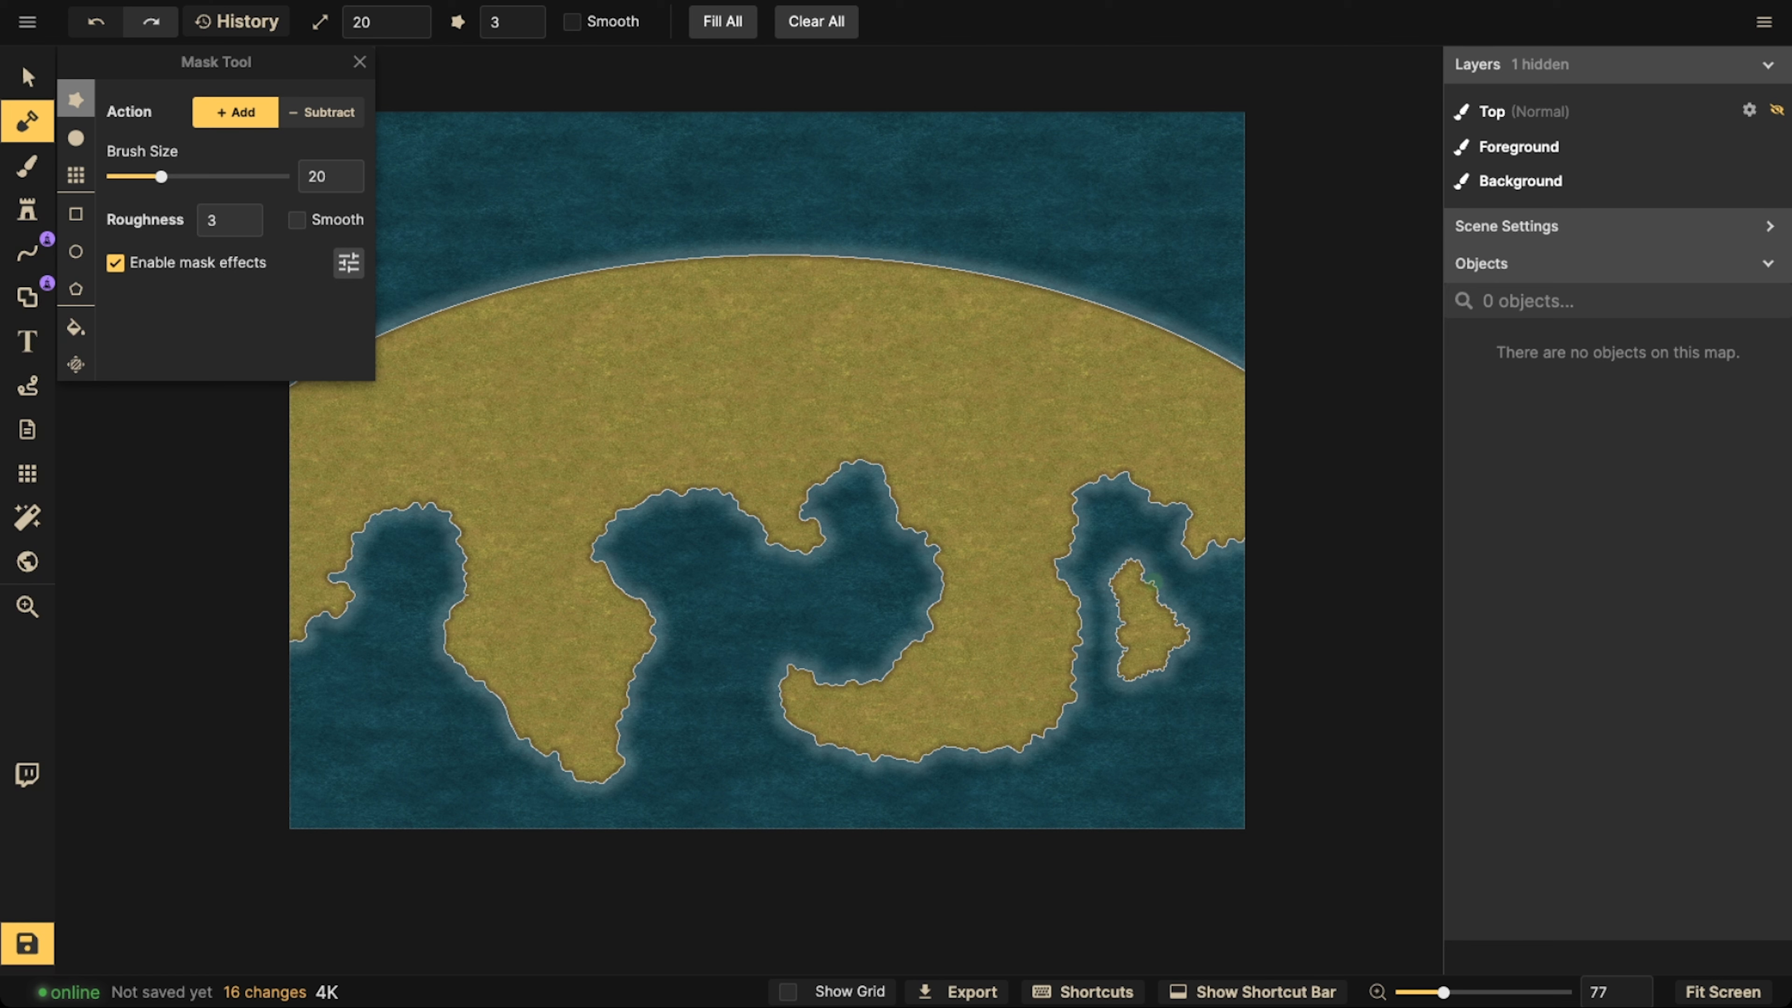
pyautogui.moveTo(1139, 668)
pyautogui.mouseDown()
pyautogui.moveTo(1132, 702)
pyautogui.moveTo(1123, 688)
pyautogui.moveTo(1155, 665)
pyautogui.moveTo(1166, 681)
pyautogui.moveTo(1150, 694)
pyautogui.moveTo(1111, 669)
pyautogui.moveTo(1148, 654)
pyautogui.mouseUp()
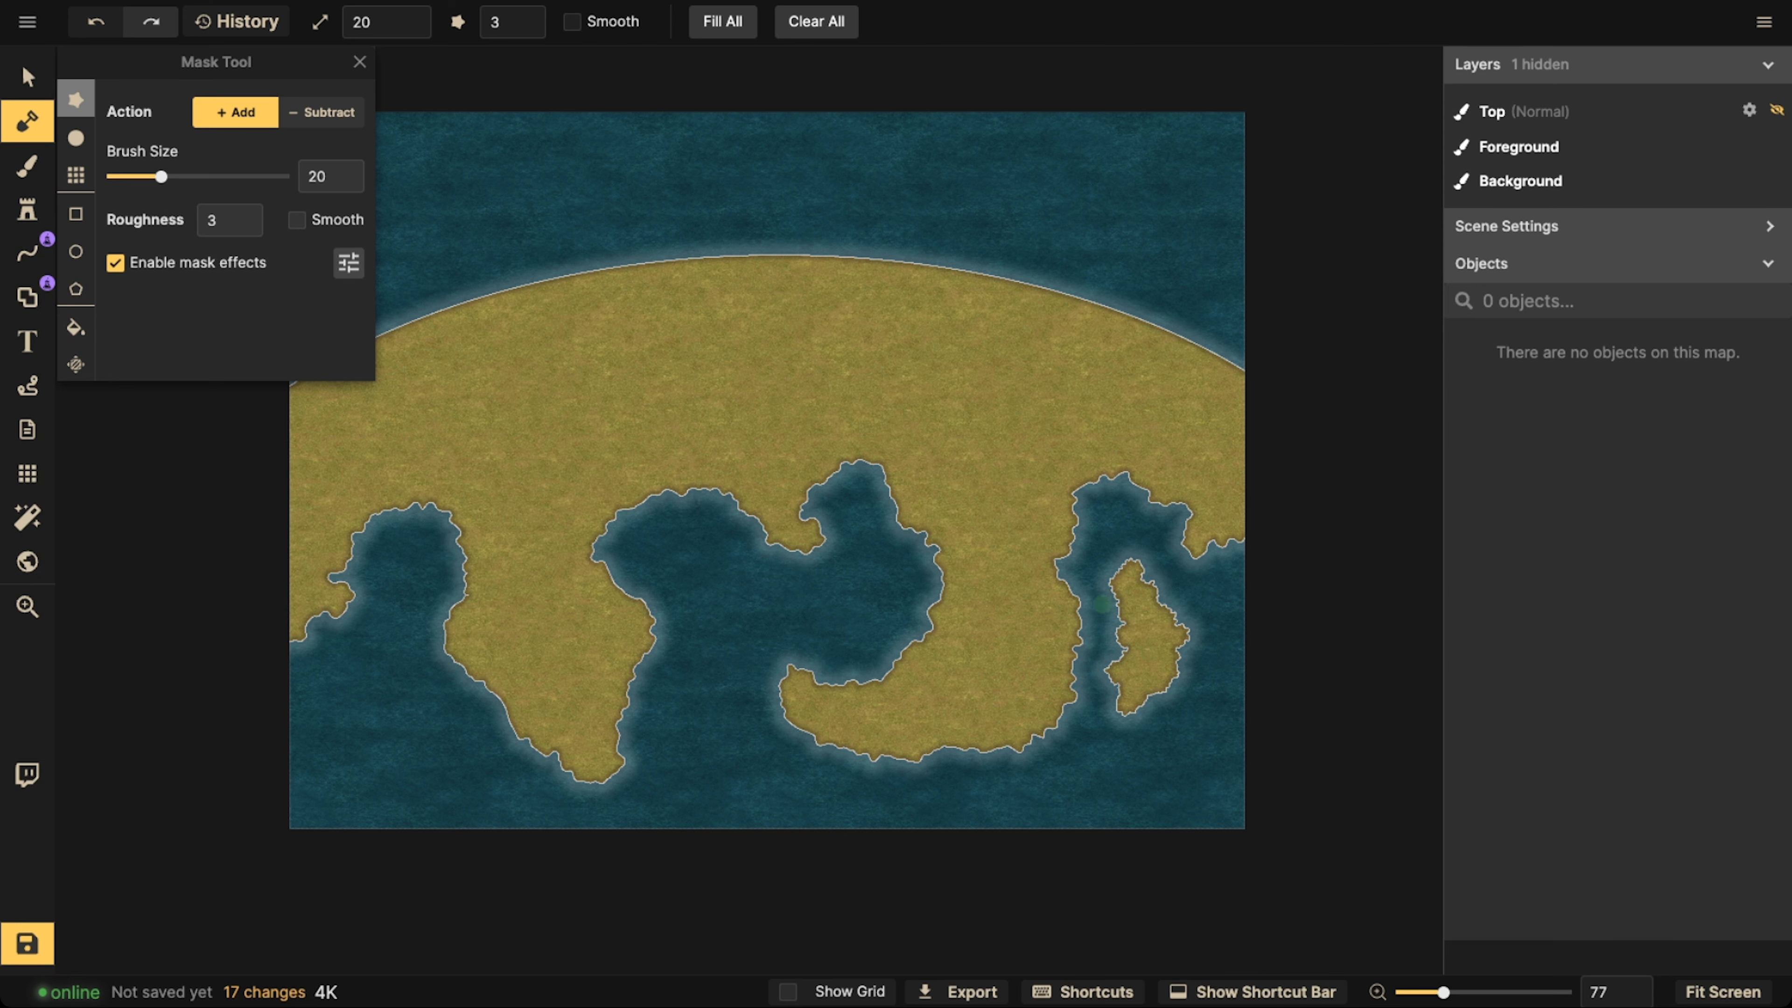
# Add islets with the rough mask brush at size 9 south of the eastern island, at the map's eastern edge and east of the western peninsula.
pyautogui.moveTo(161, 176); pyautogui.dragTo(137, 177)
pyautogui.moveTo(1143, 731)
pyautogui.mouseDown()
pyautogui.moveTo(1113, 749)
pyautogui.moveTo(1095, 713)
pyautogui.mouseUp()
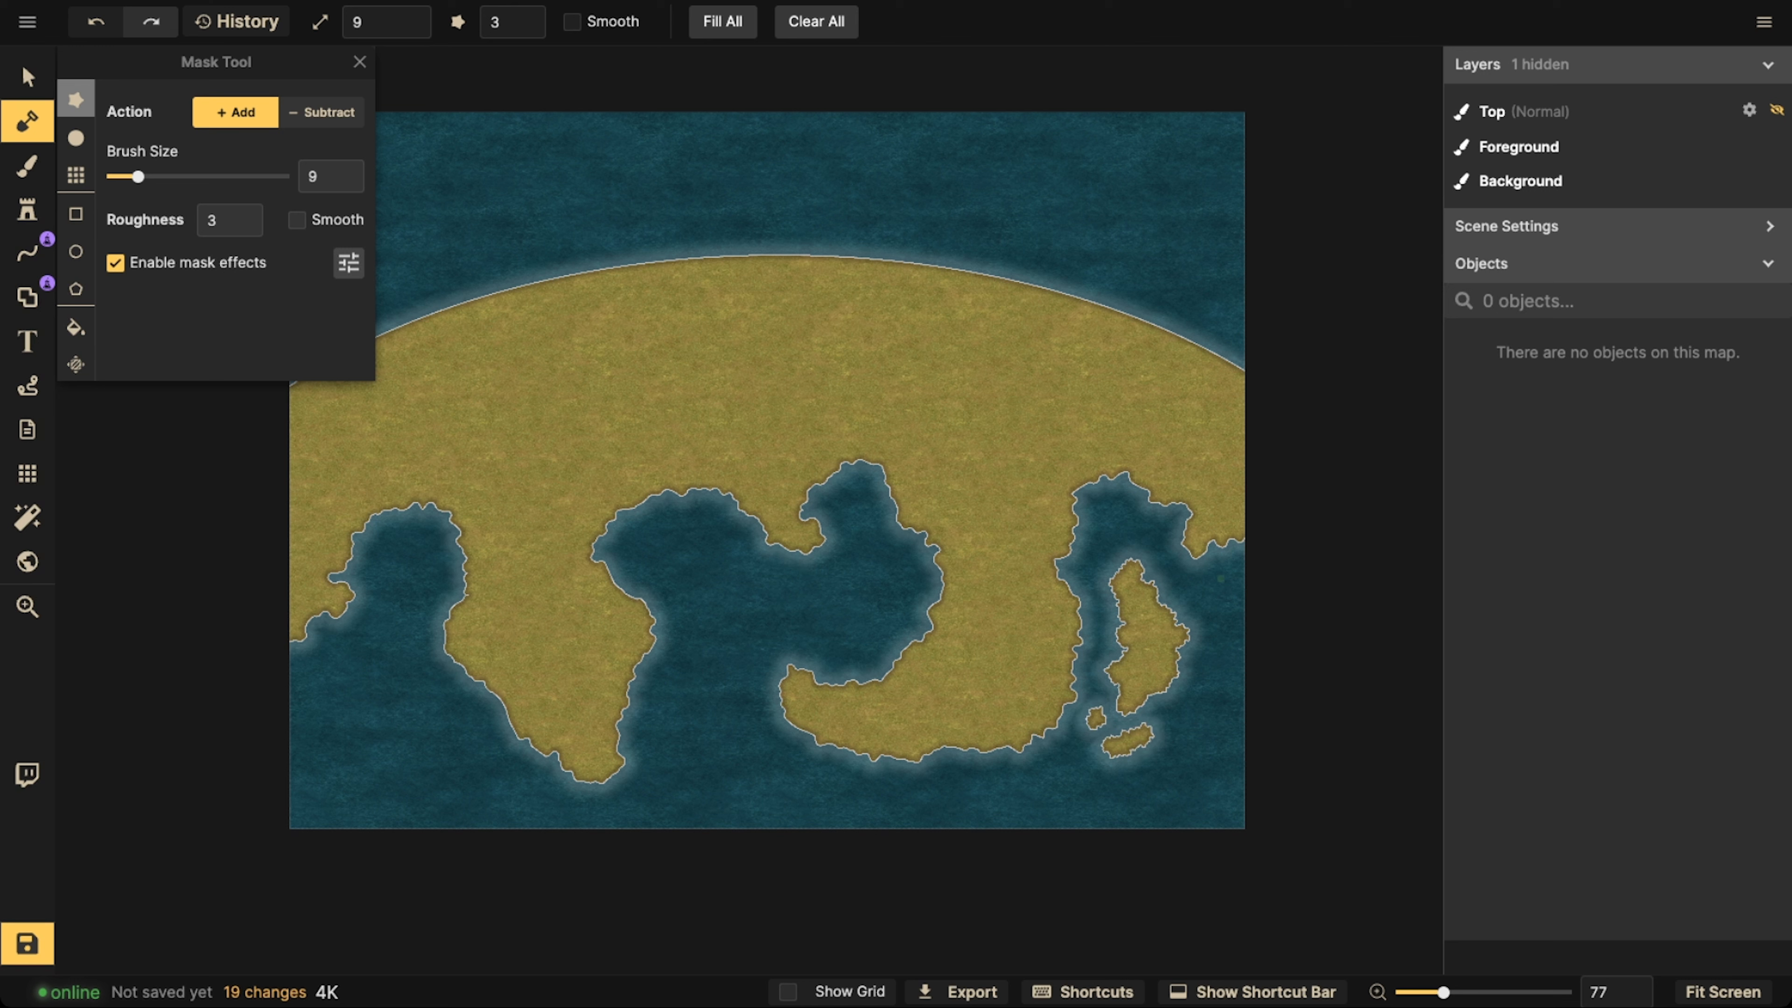
pyautogui.moveTo(1221, 578)
pyautogui.mouseDown()
pyautogui.moveTo(1258, 576)
pyautogui.moveTo(1236, 608)
pyautogui.mouseUp()
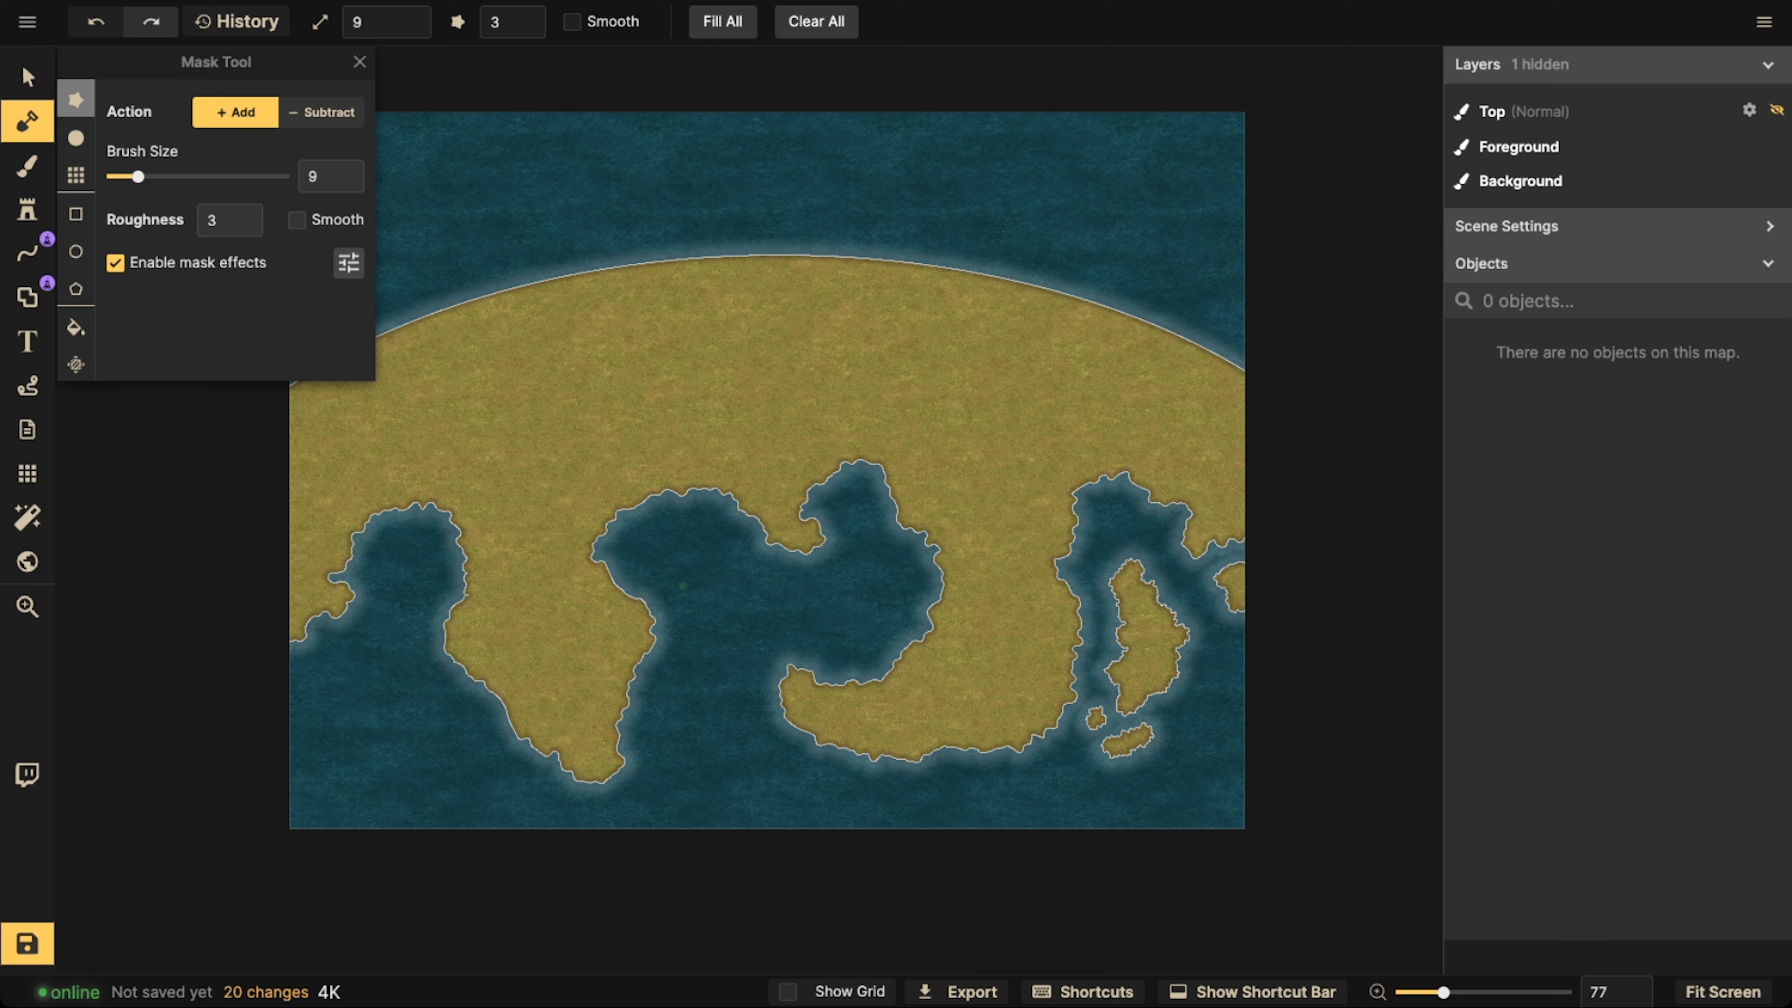
pyautogui.moveTo(667, 605)
pyautogui.mouseDown()
pyautogui.moveTo(635, 567)
pyautogui.moveTo(704, 567)
pyautogui.moveTo(681, 596)
pyautogui.moveTo(682, 632)
pyautogui.moveTo(704, 634)
pyautogui.moveTo(672, 653)
pyautogui.moveTo(689, 620)
pyautogui.moveTo(669, 660)
pyautogui.mouseUp()
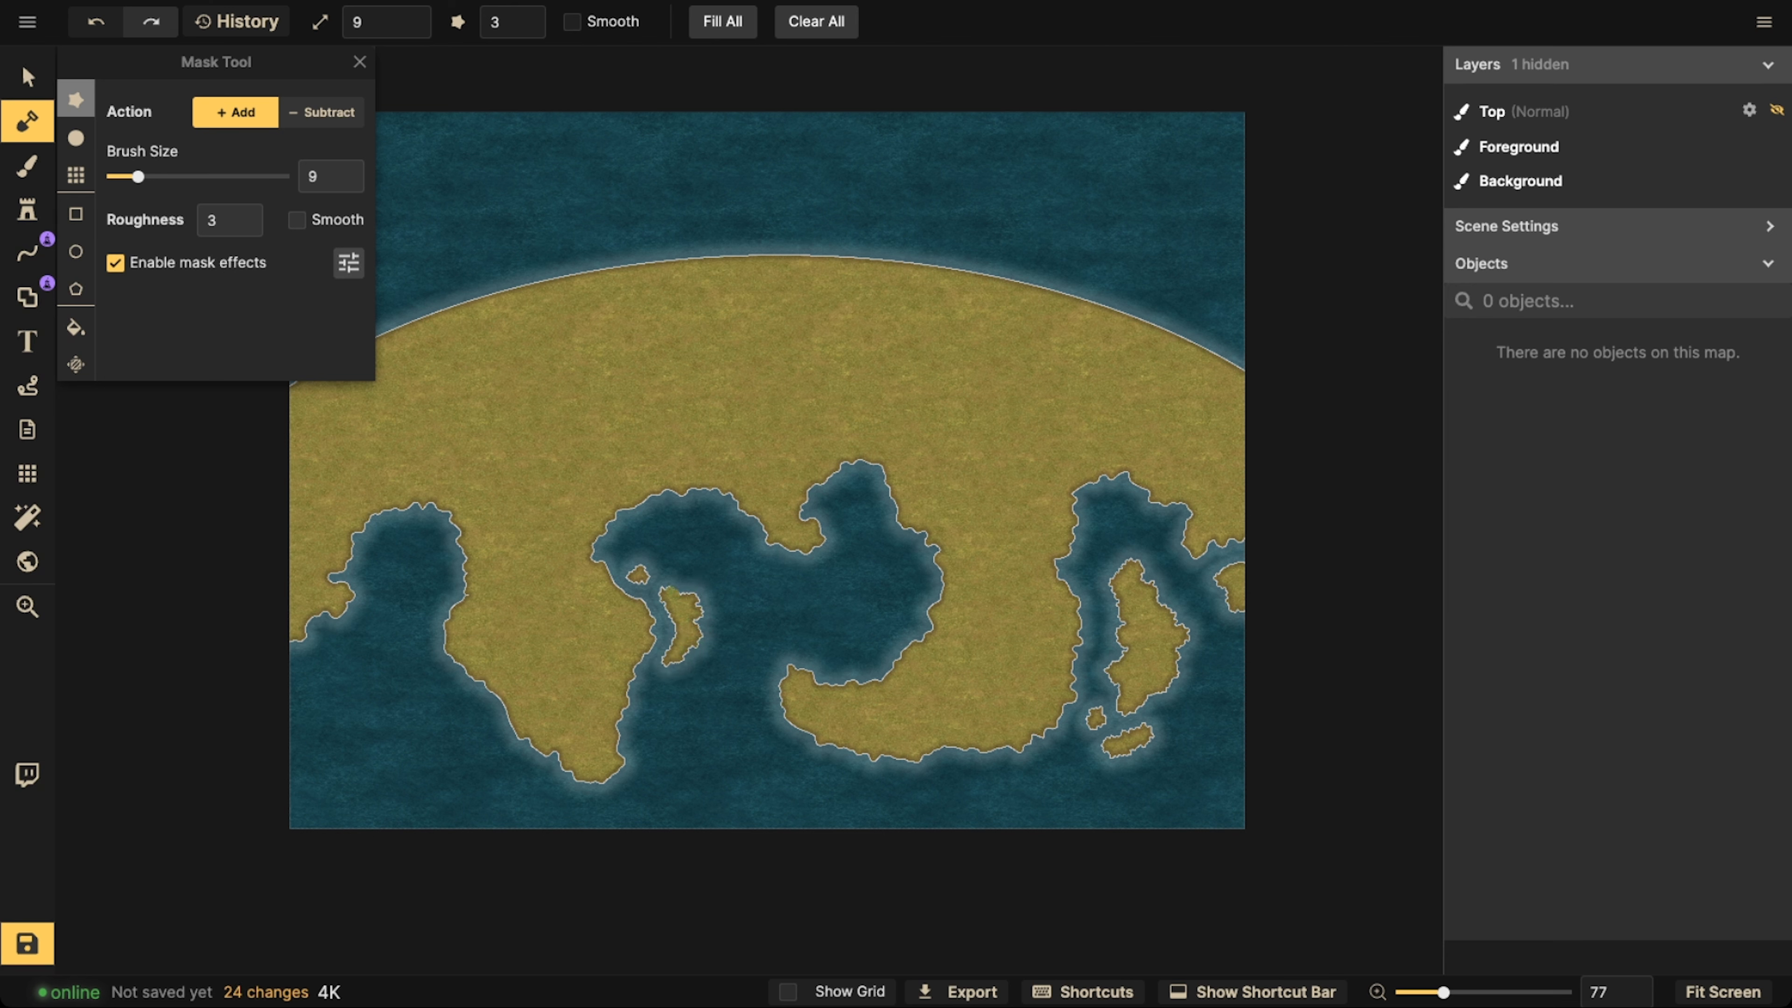
pyautogui.click(672, 591)
# Trace the hook-shaped peninsula's western shore with a red free-draw line (ff0000, size 425), and mark possible island spots just off that shore.
pyautogui.click(28, 253)
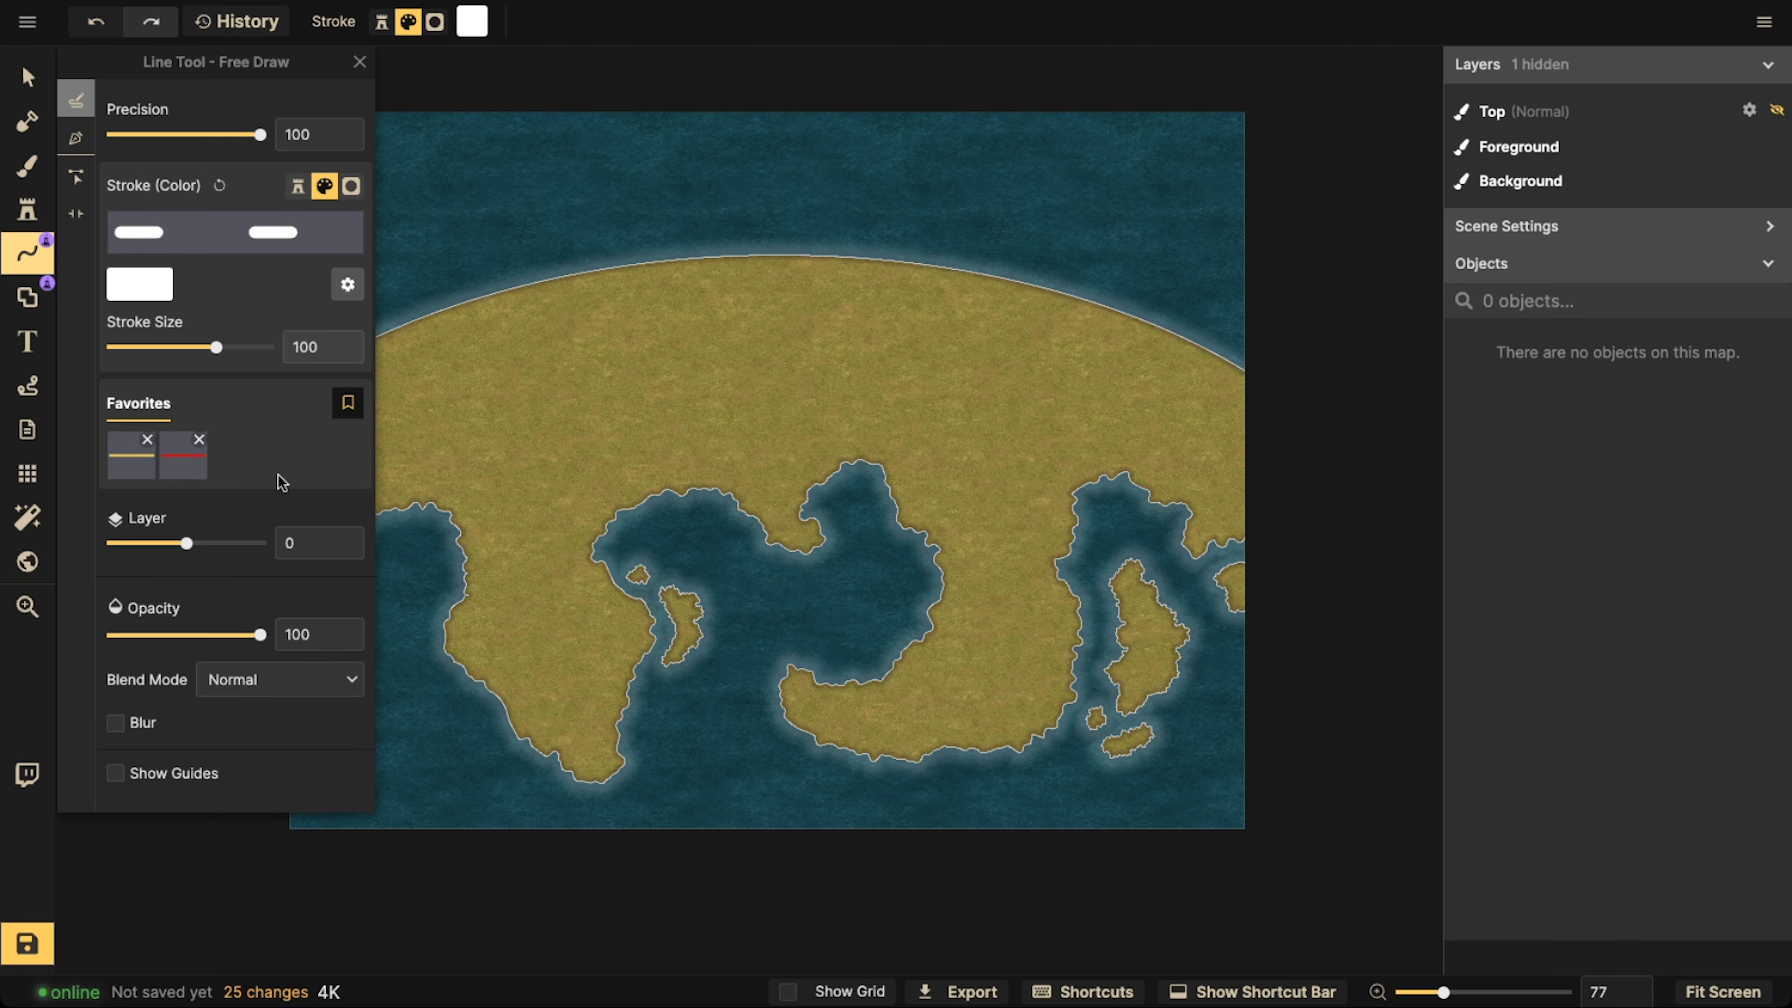
pyautogui.click(138, 467)
pyautogui.click(183, 457)
pyautogui.moveTo(940, 562)
pyautogui.mouseDown()
pyautogui.moveTo(918, 641)
pyautogui.moveTo(875, 680)
pyautogui.moveTo(799, 667)
pyautogui.moveTo(783, 690)
pyautogui.moveTo(803, 732)
pyautogui.moveTo(909, 761)
pyautogui.mouseUp()
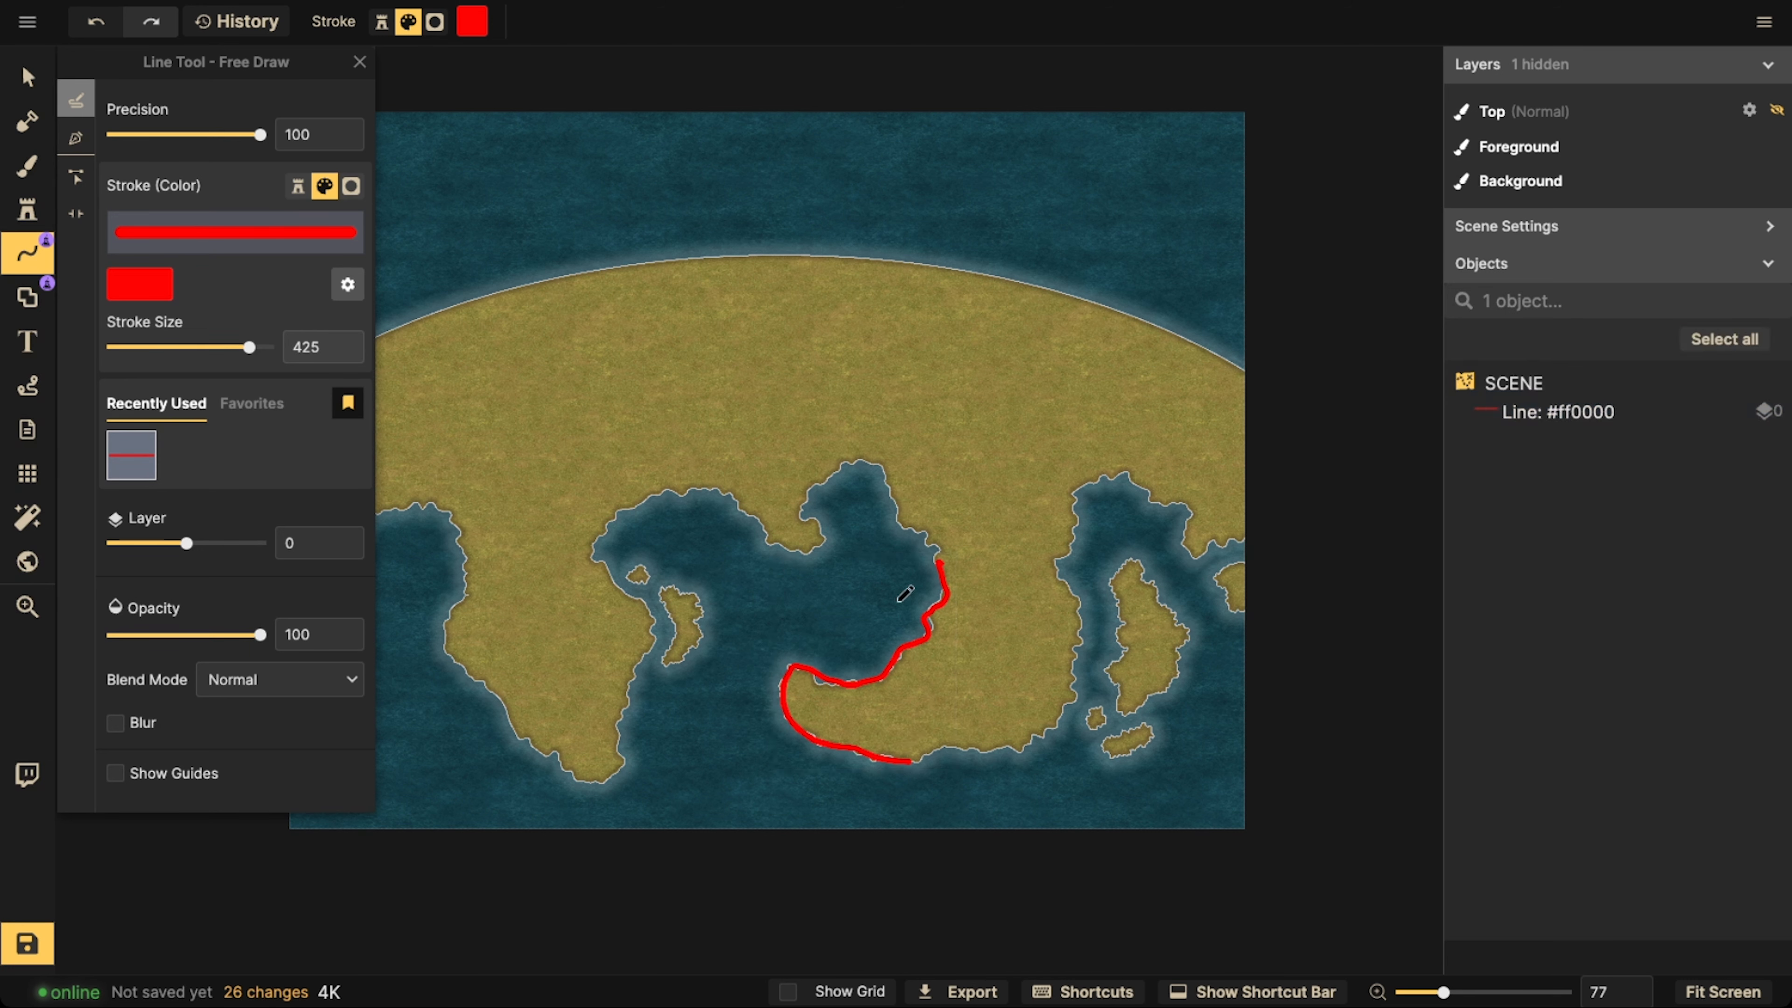
pyautogui.moveTo(891, 622)
pyautogui.mouseDown()
pyautogui.moveTo(910, 581)
pyautogui.moveTo(838, 667)
pyautogui.moveTo(865, 641)
pyautogui.moveTo(772, 667)
pyautogui.mouseUp()
pyautogui.click(911, 590)
pyautogui.click(862, 640)
pyautogui.click(789, 650)
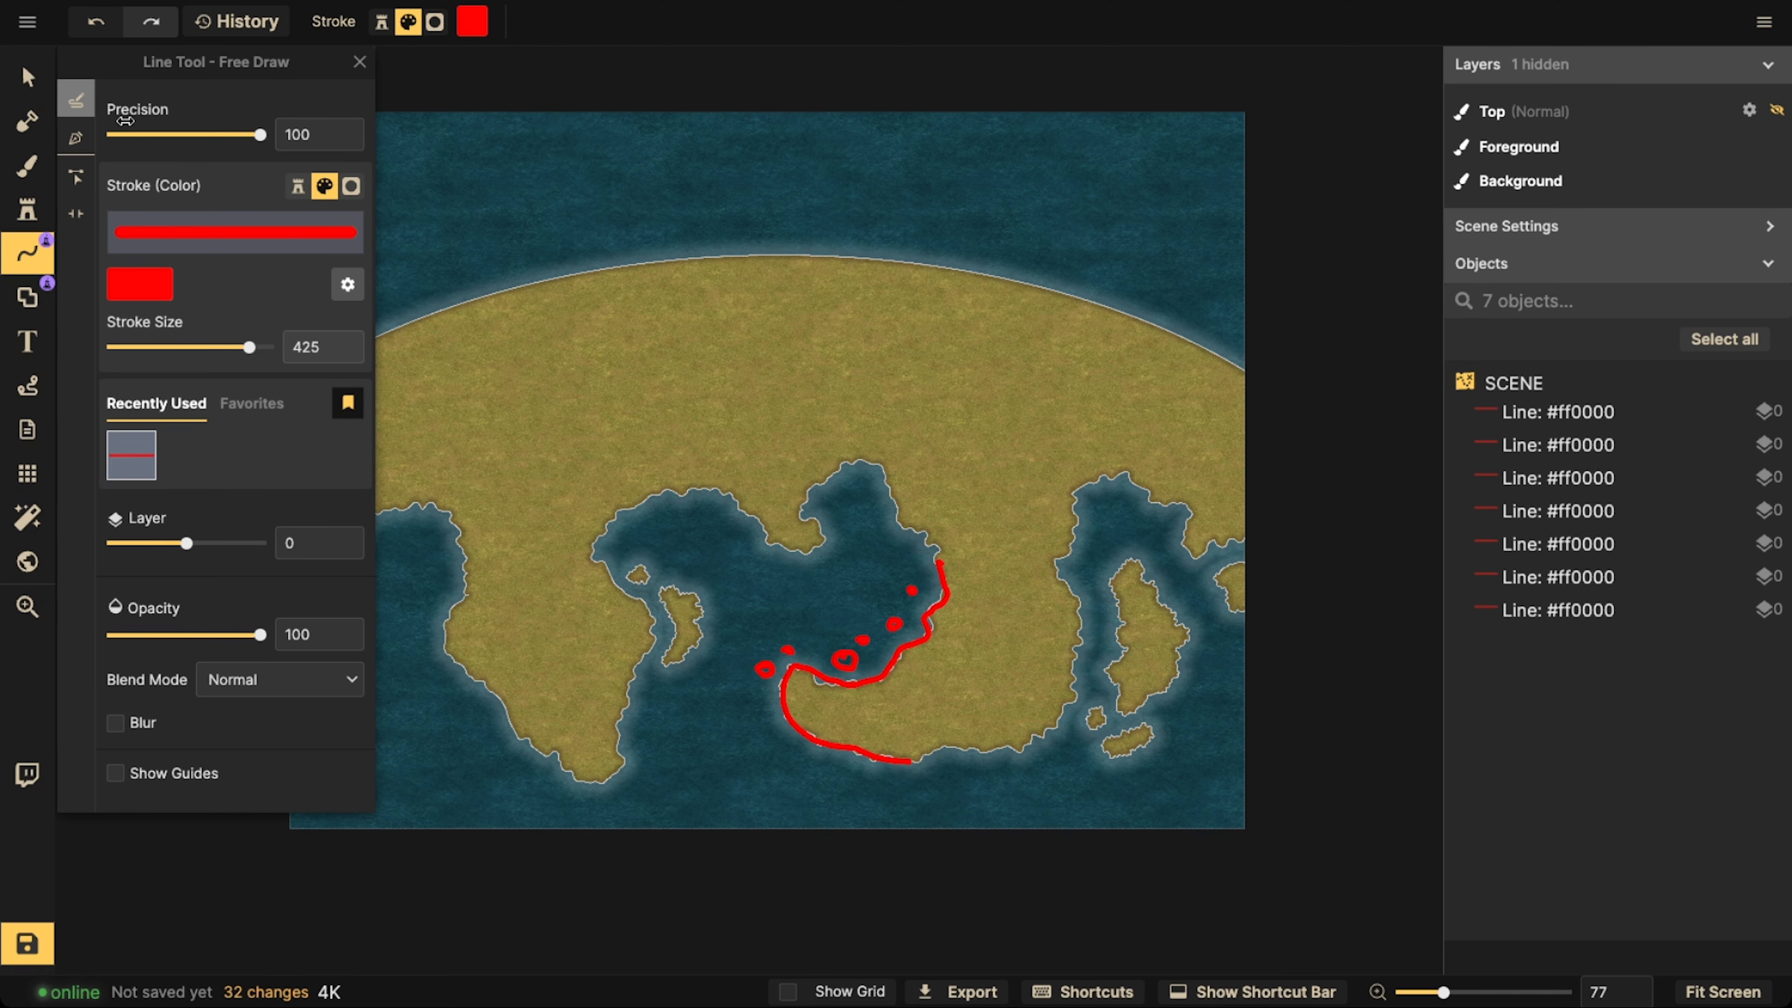
# Delete all the red guide lines around the hook-shaped peninsula and return to the Mask Tool.
pyautogui.click(27, 76)
pyautogui.moveTo(678, 492); pyautogui.dragTo(945, 709)
pyautogui.press('Delete')
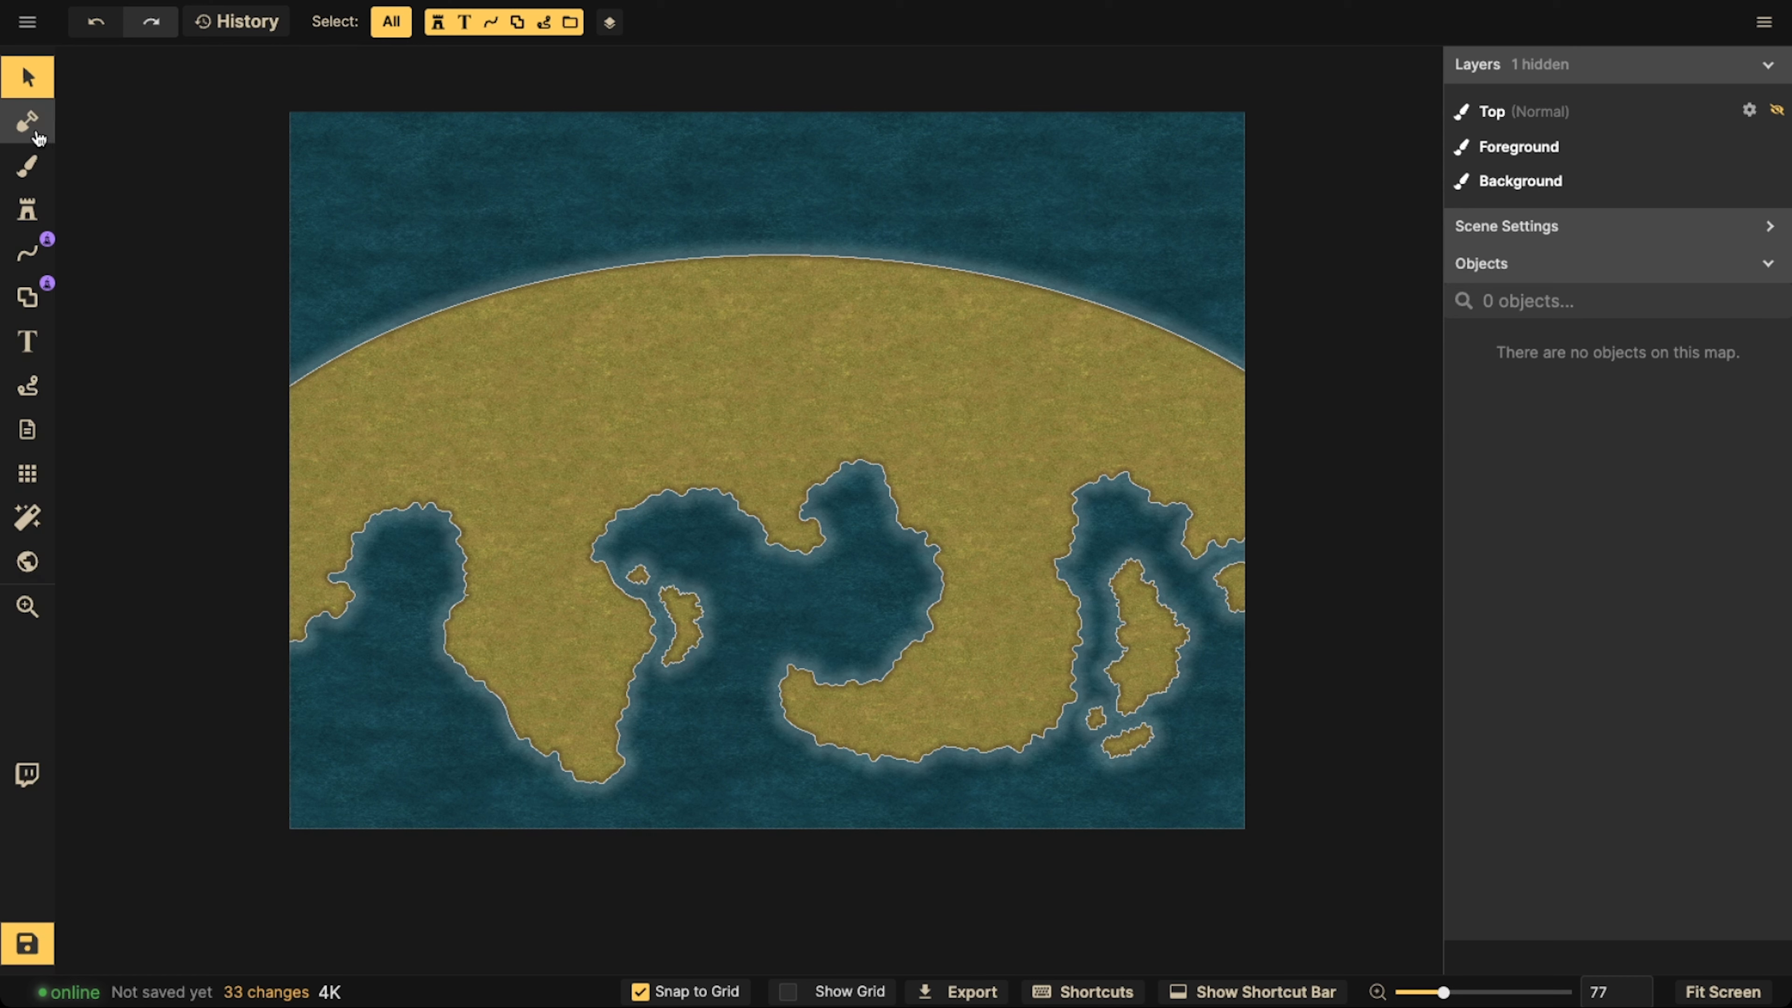
pyautogui.click(26, 121)
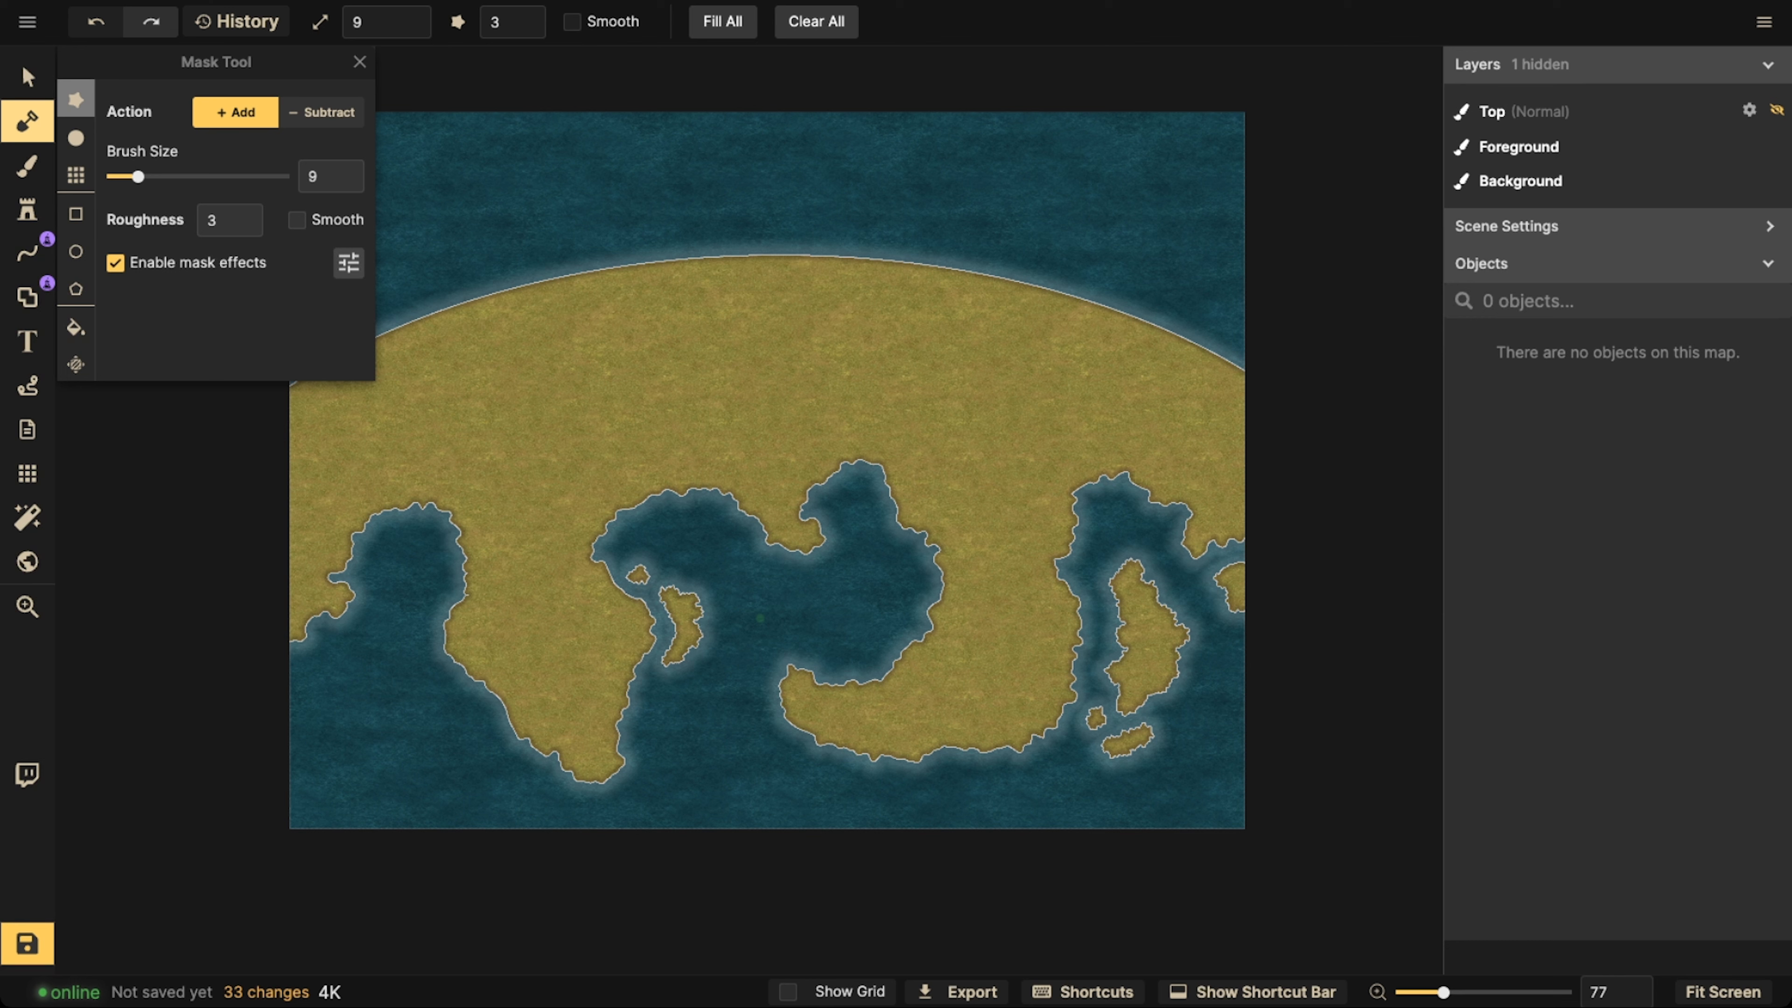
# Touch up the crescent island beside the western peninsula, and extend the large eastern island's northern end and eastern shore with the size 9 rough brush.
pyautogui.click(662, 597)
pyautogui.click(661, 592)
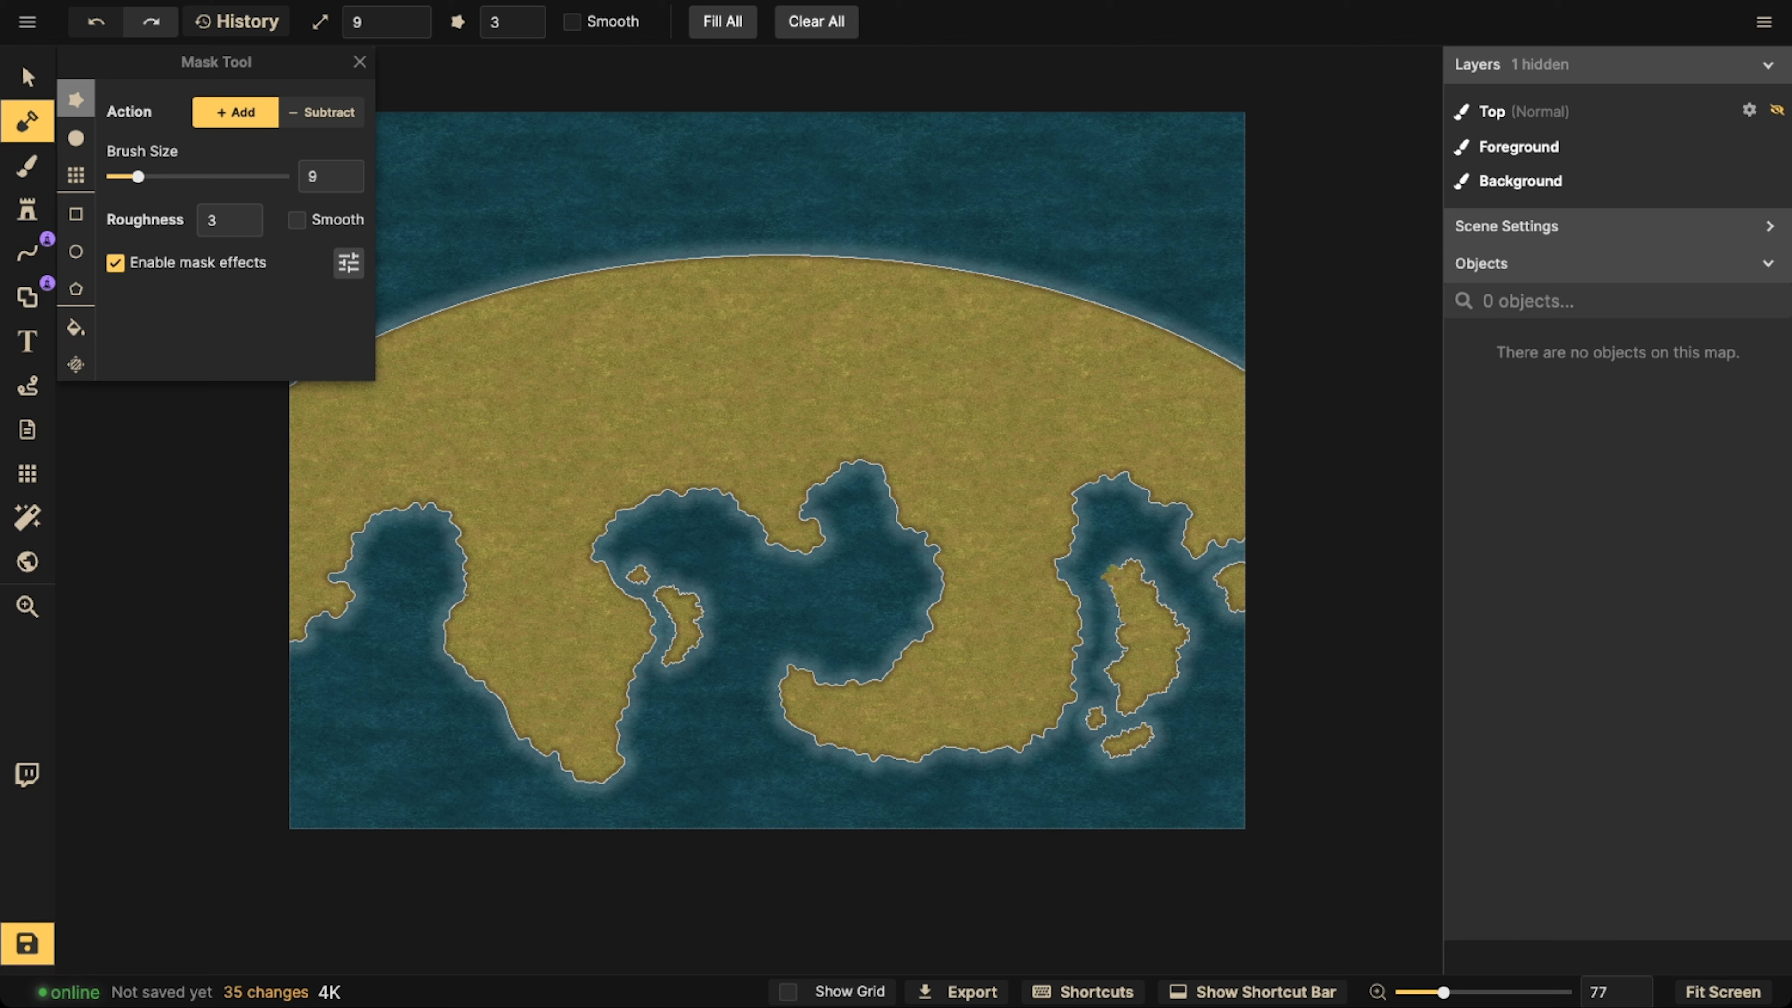
pyautogui.click(1110, 575)
pyautogui.click(1176, 609)
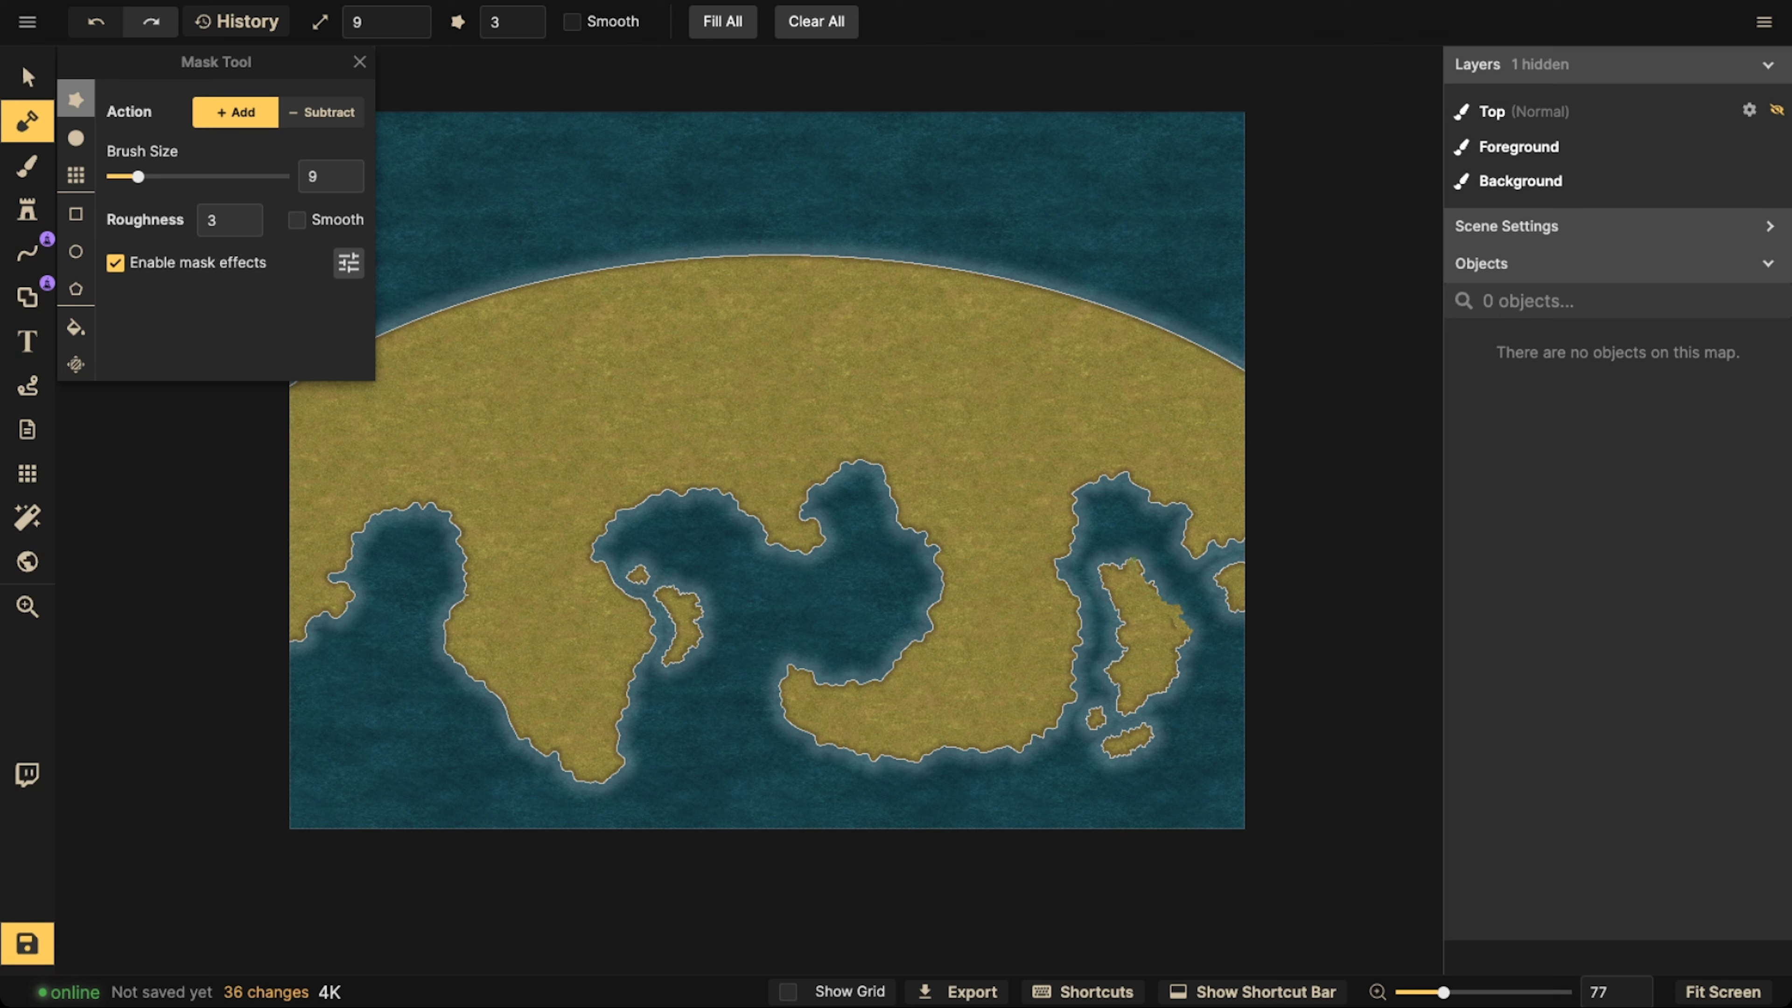
pyautogui.moveTo(1134, 558)
pyautogui.mouseDown()
pyautogui.moveTo(1114, 548)
pyautogui.moveTo(1119, 564)
pyautogui.mouseUp()
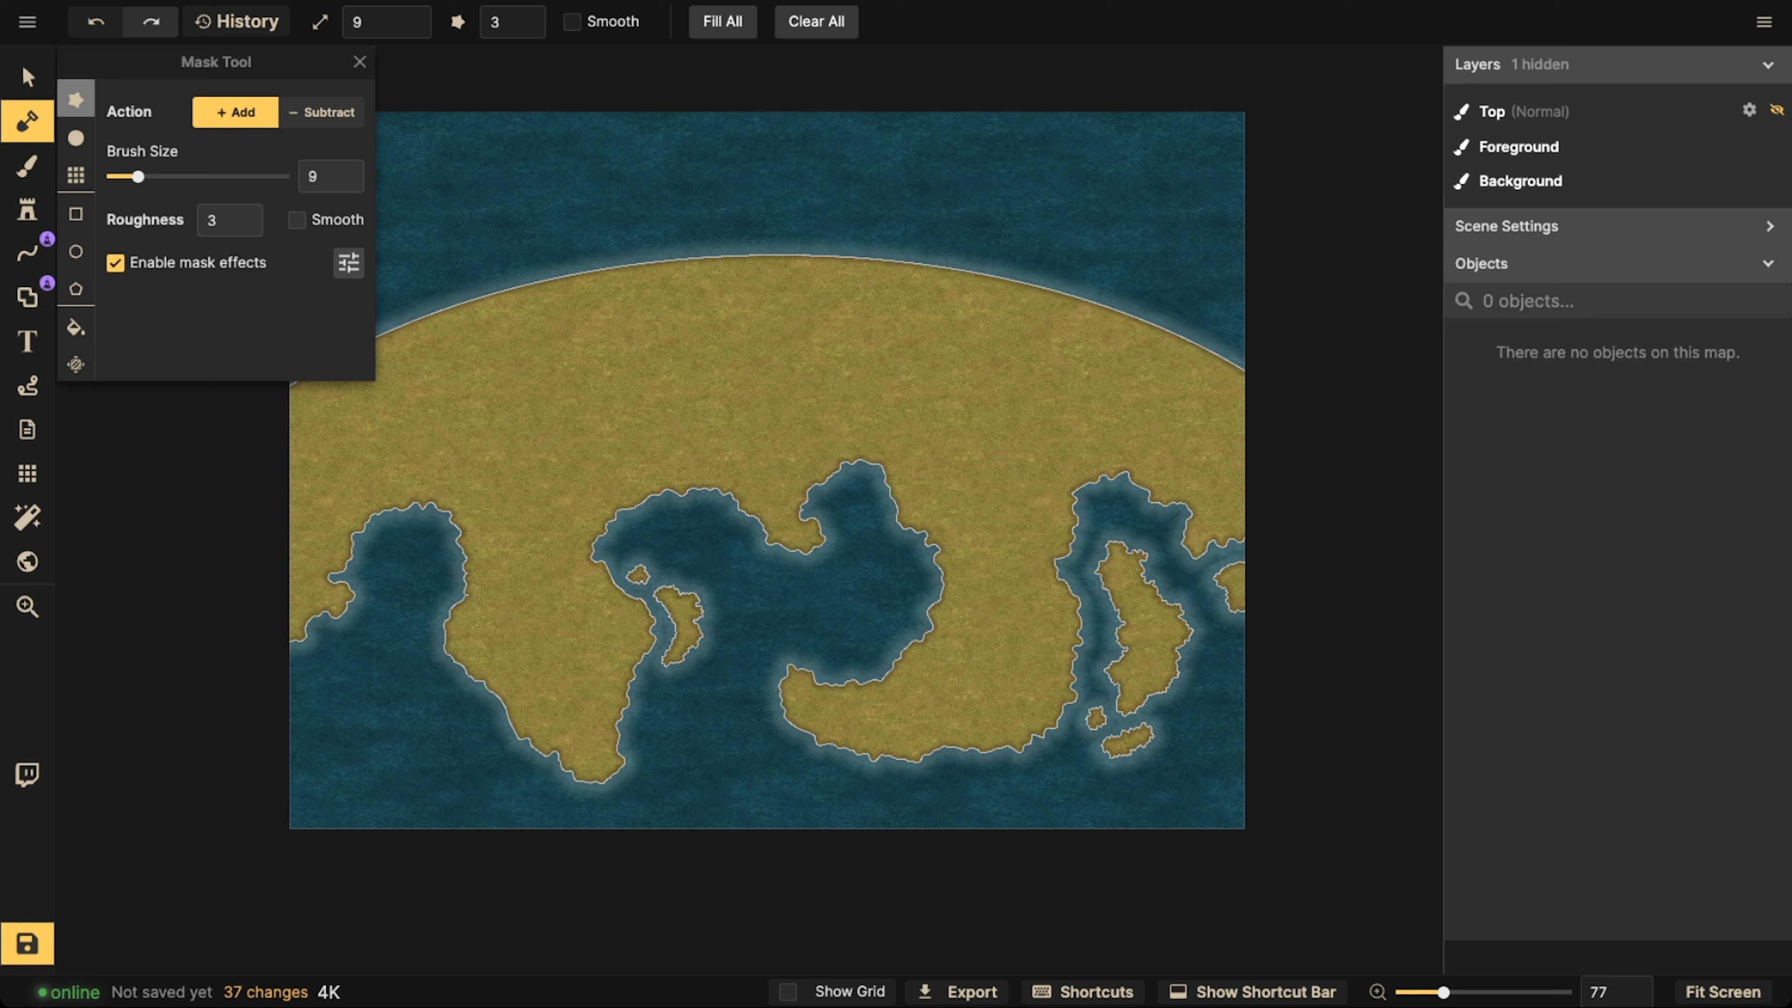
# Try an island in the central bay, undo it, and add a small elongated islet off the western peninsula's southwestern shore at brush size 9.
pyautogui.moveTo(867, 538)
pyautogui.mouseDown()
pyautogui.moveTo(874, 601)
pyautogui.moveTo(900, 572)
pyautogui.moveTo(850, 564)
pyautogui.moveTo(864, 556)
pyautogui.mouseUp()
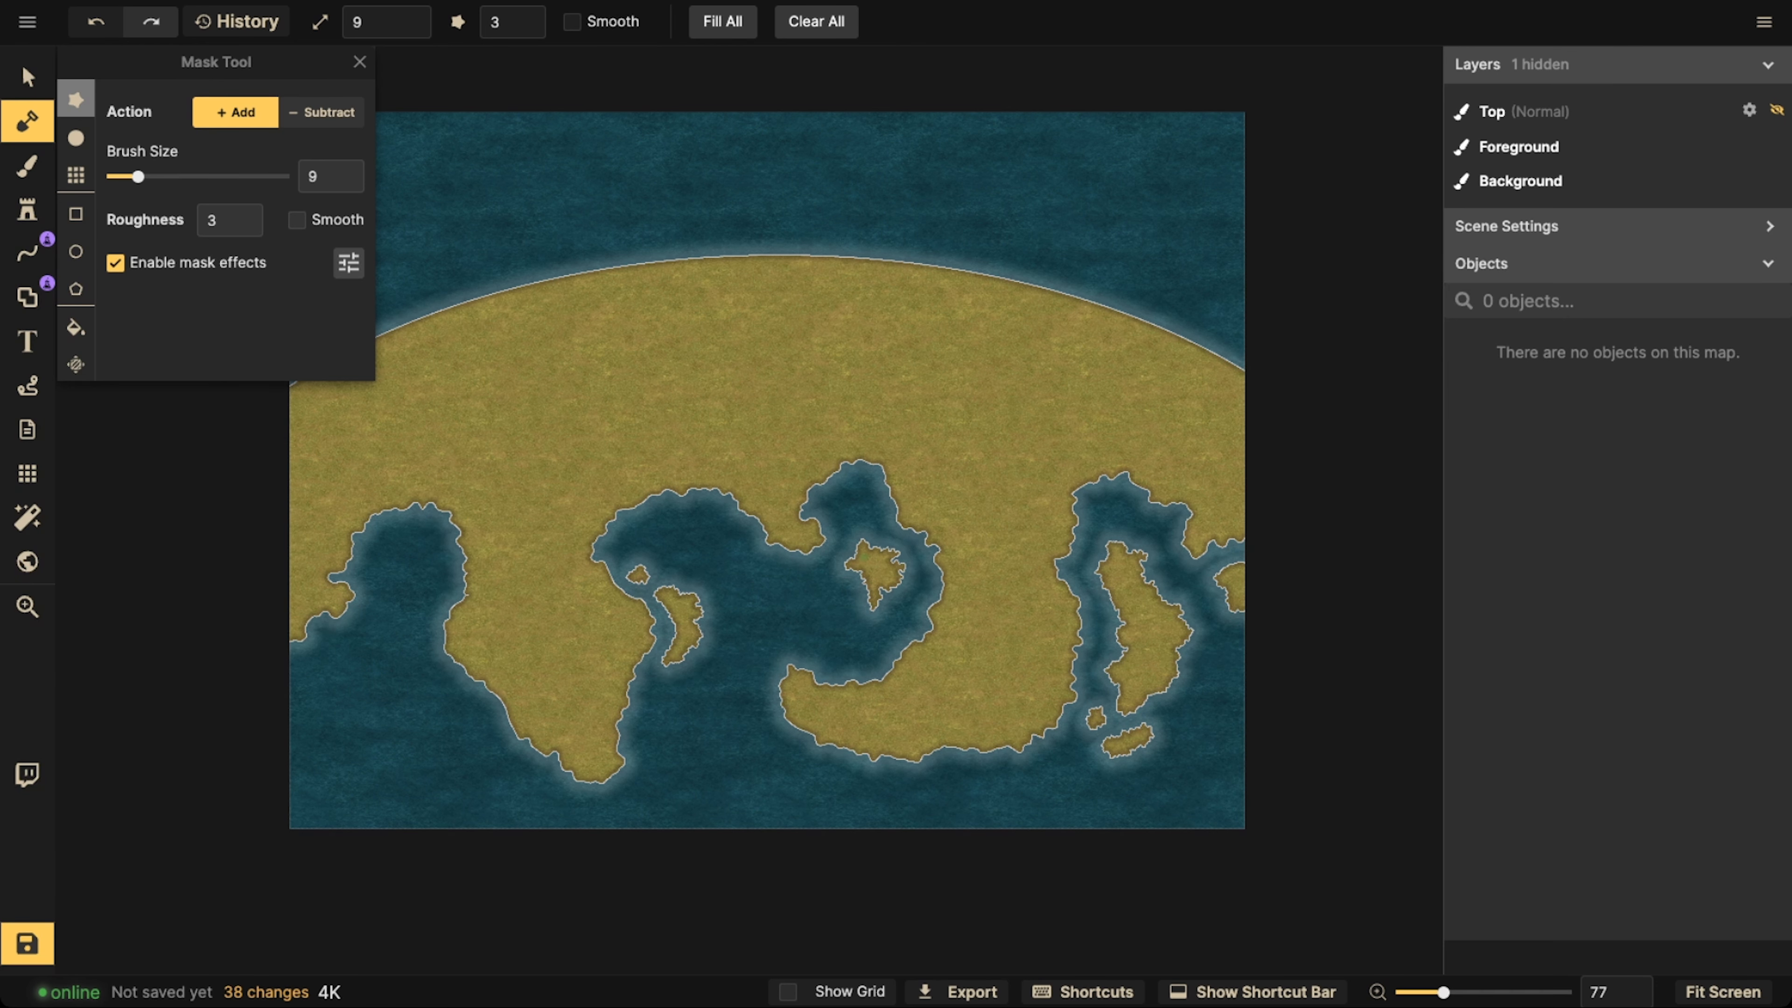
pyautogui.hotkey('ctrl', 'z')
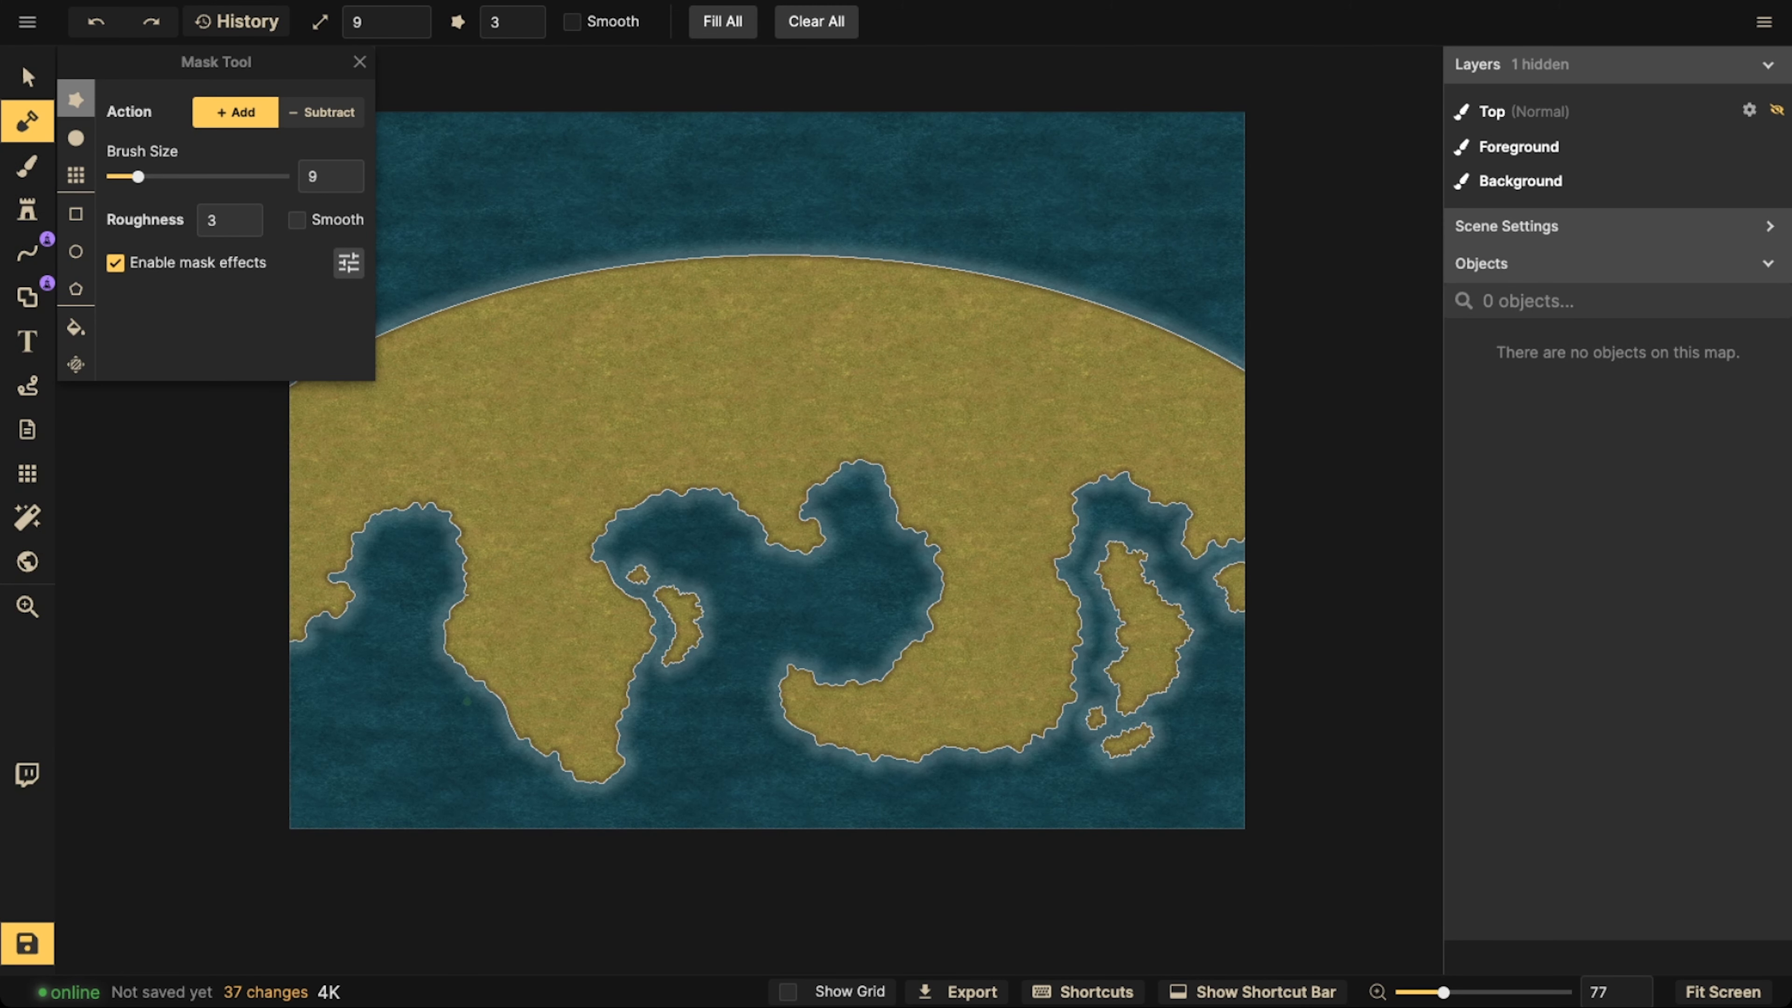
pyautogui.moveTo(467, 702)
pyautogui.mouseDown()
pyautogui.moveTo(478, 726)
pyautogui.moveTo(462, 709)
pyautogui.mouseUp()
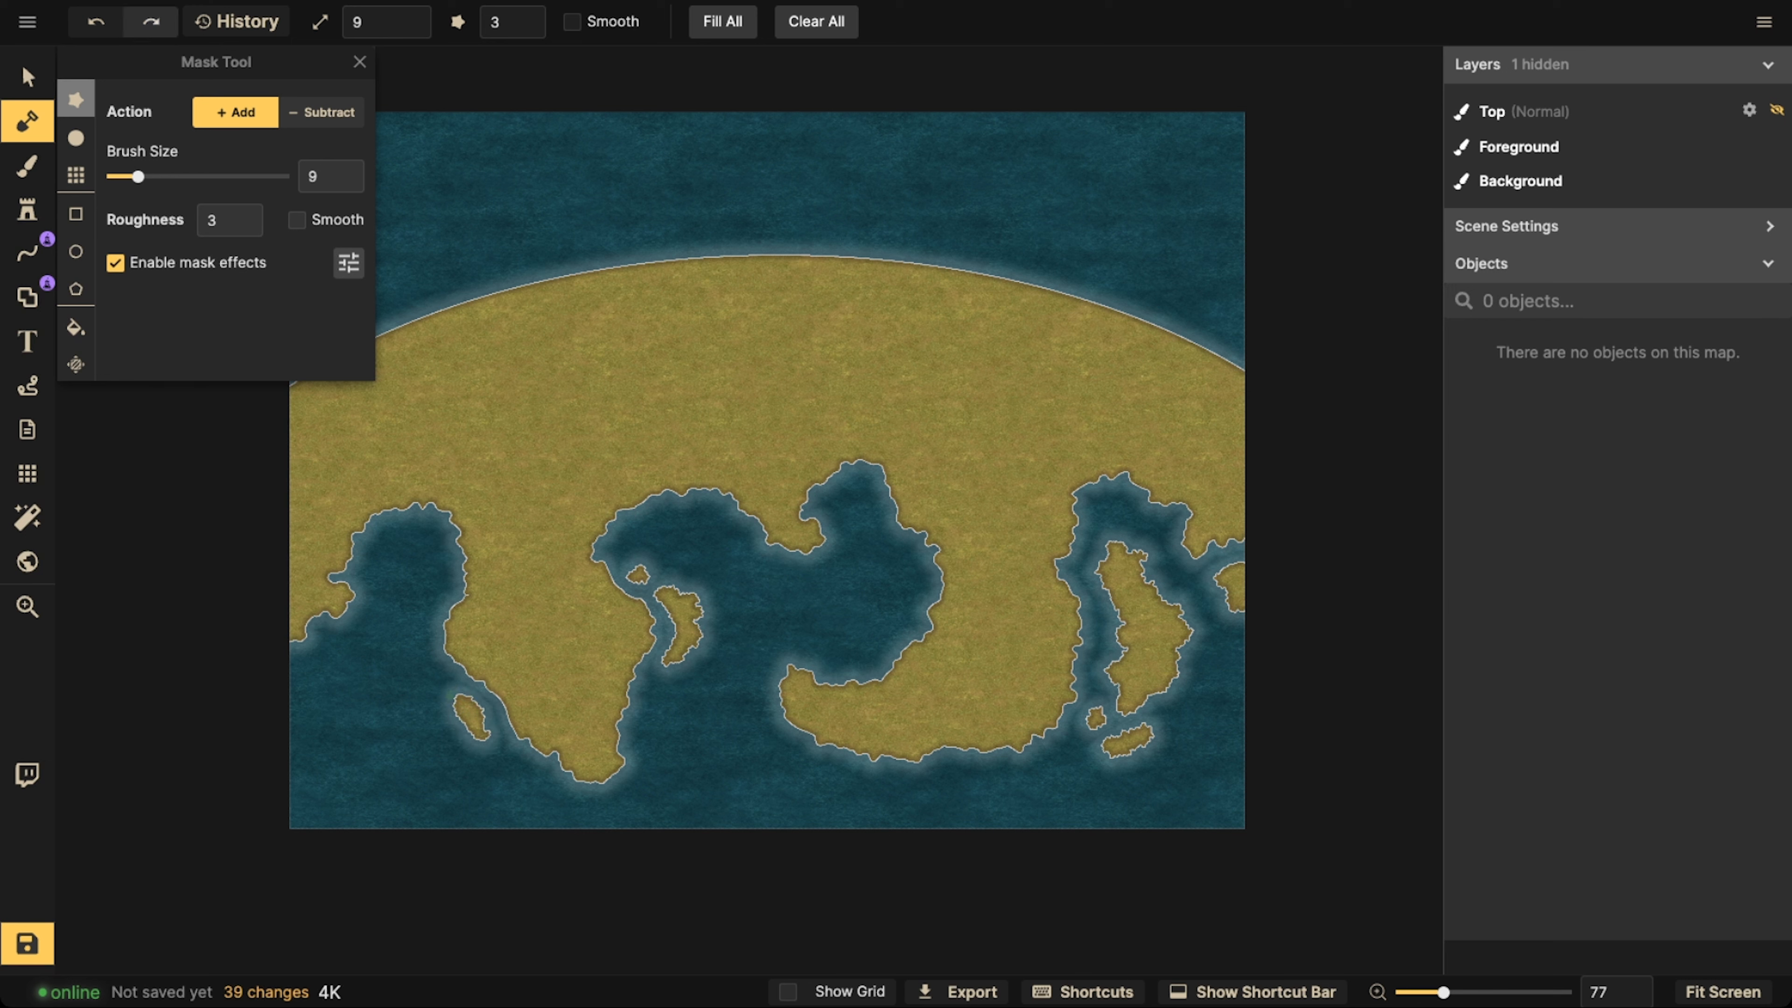